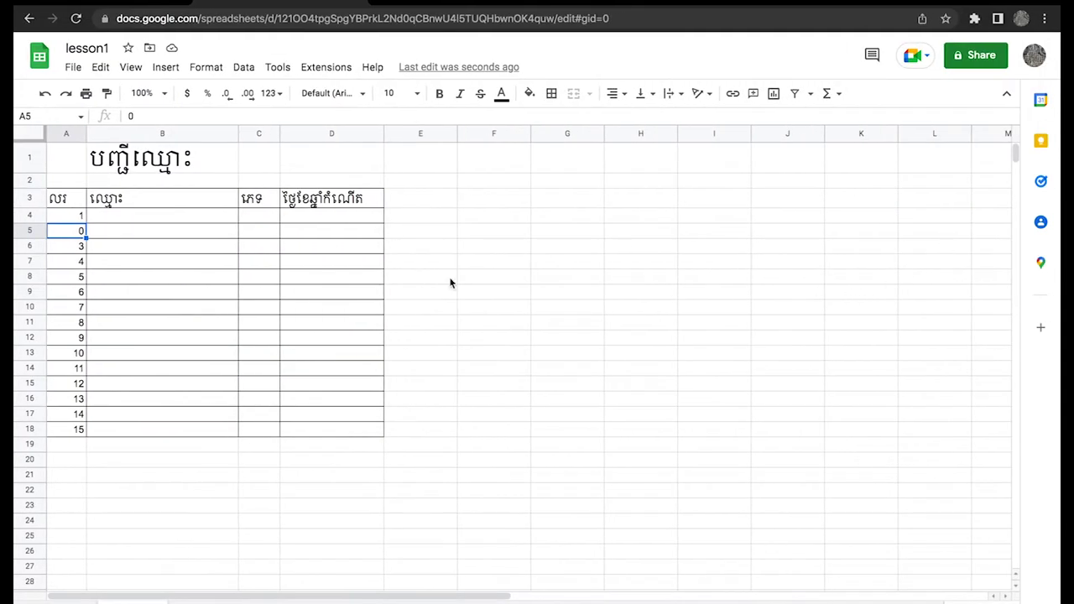
Select cells D7, B2 and B6 in the lesson1 header table.
click(331, 260)
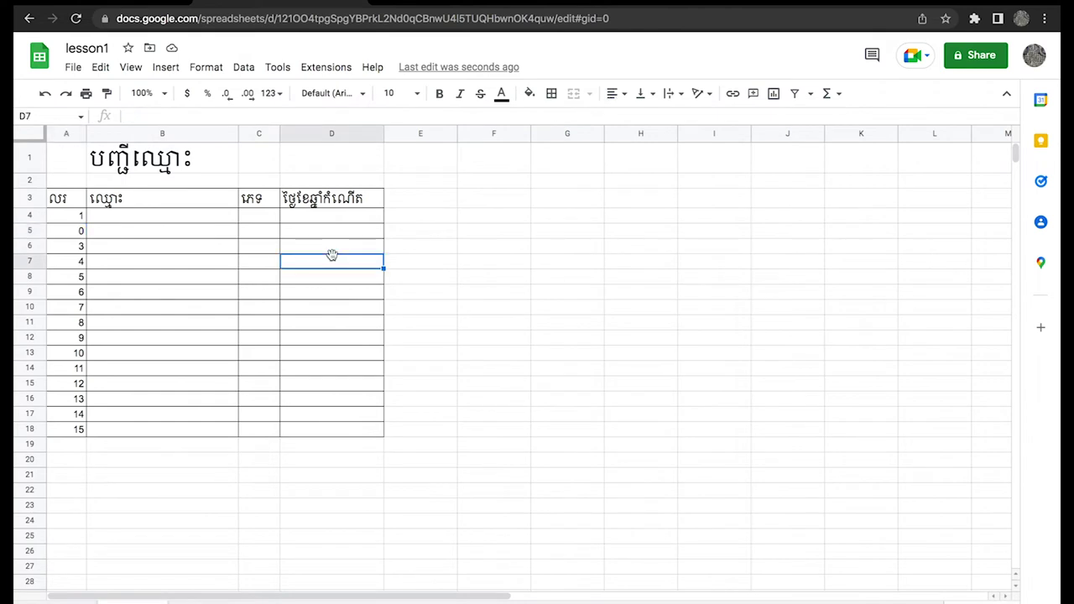
click(211, 178)
click(225, 250)
Scroll through the ex1.pdf customer table with its numbered IDs, then return to lesson1.
scroll(303, 343, down, 1)
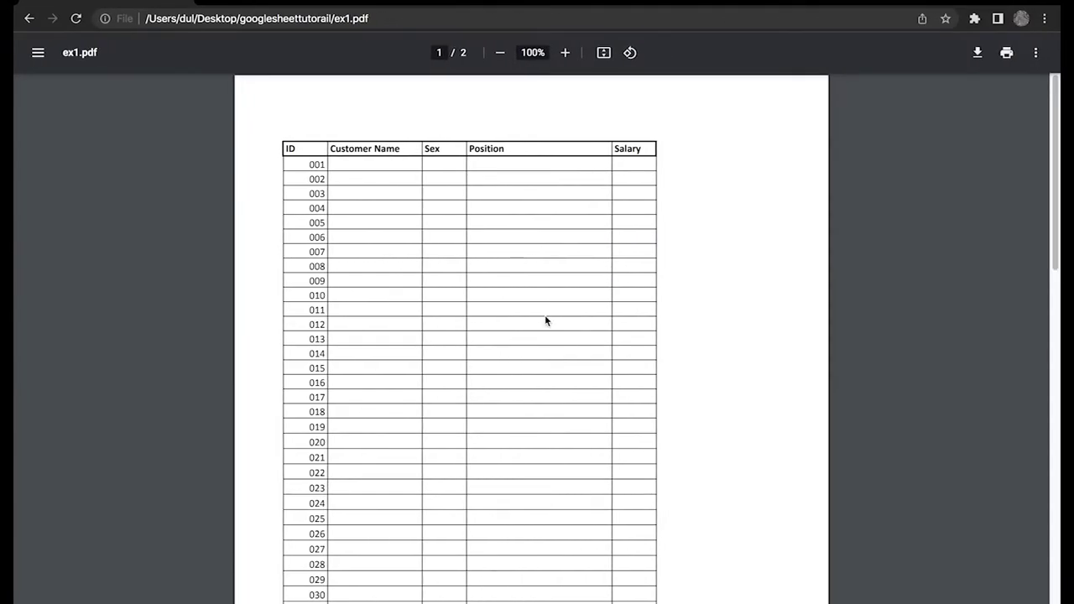
scroll(549, 305, down, 3)
scroll(550, 305, up, 3)
scroll(506, 267, down, 1)
scroll(506, 266, up, 1)
scroll(323, 318, down, 1)
scroll(322, 319, down, 1)
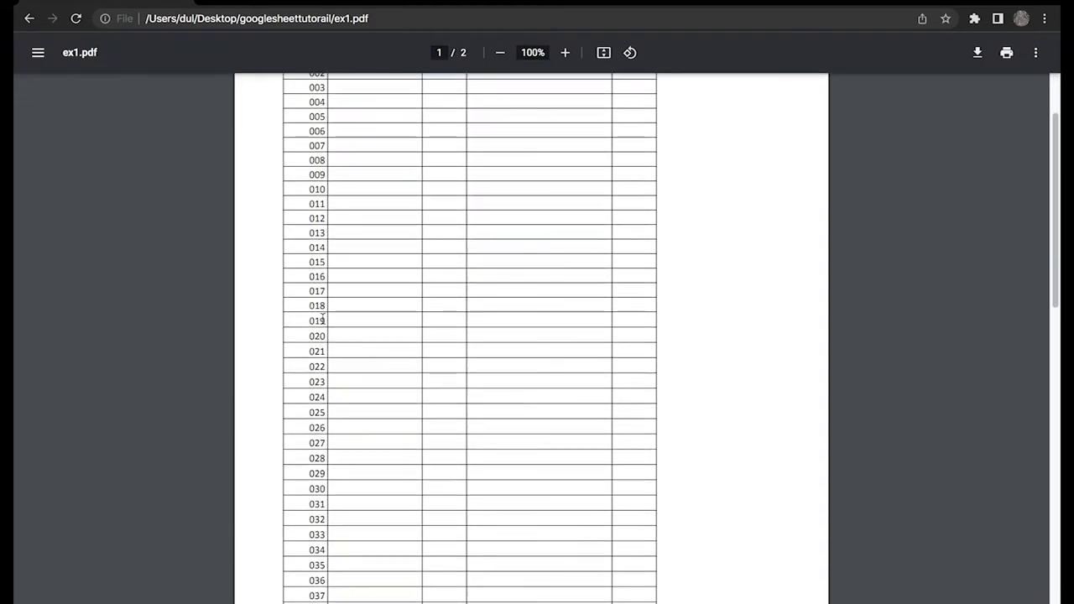
scroll(322, 318, down, 1)
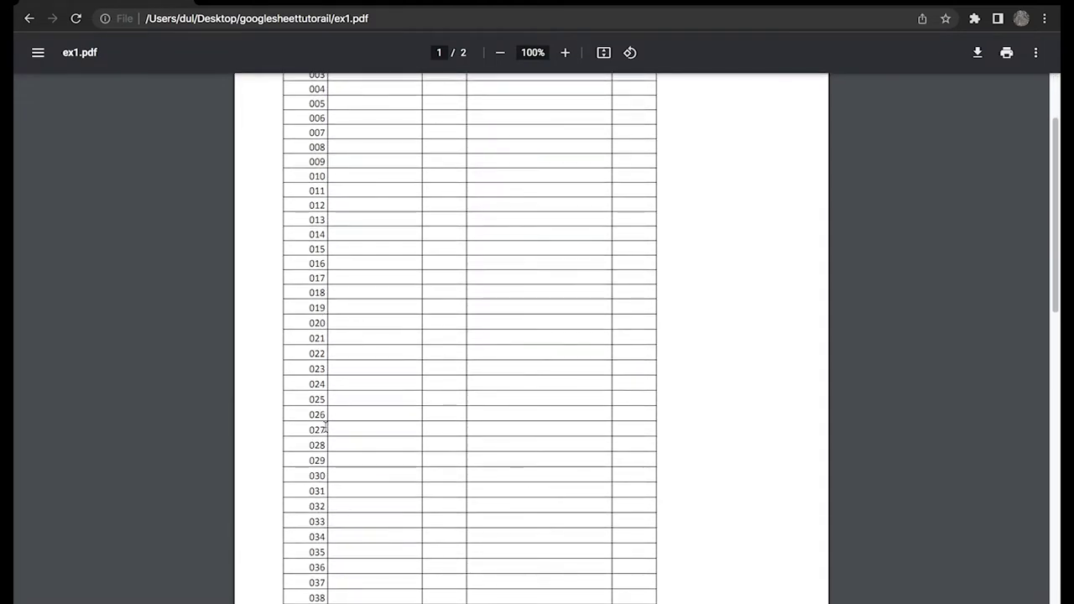
scroll(324, 428, up, 1)
scroll(293, 288, up, 1)
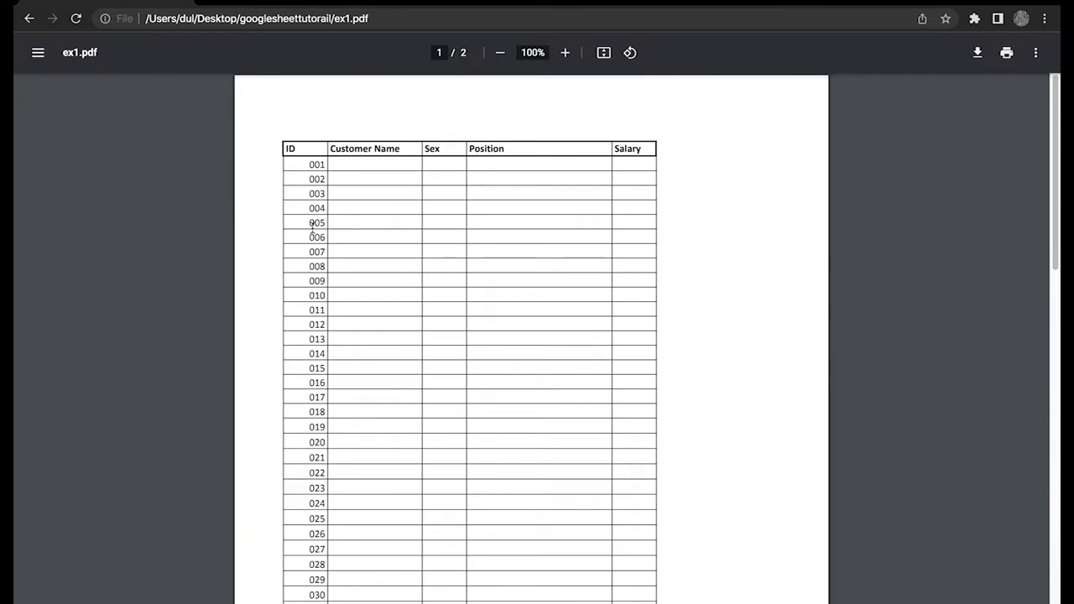
key(ctrl+Left)
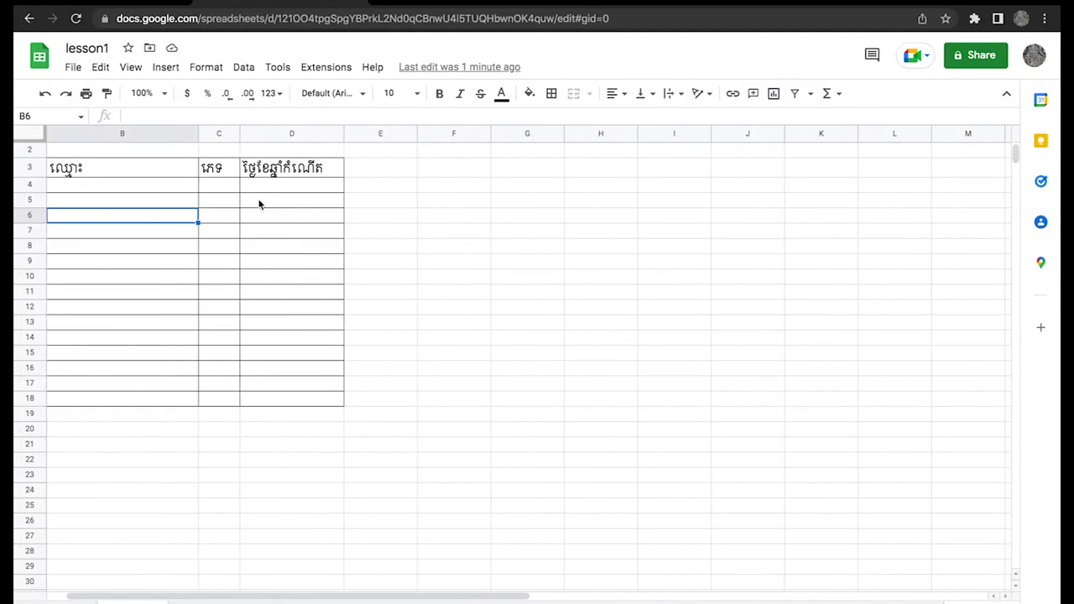
scroll(196, 192, left, 5)
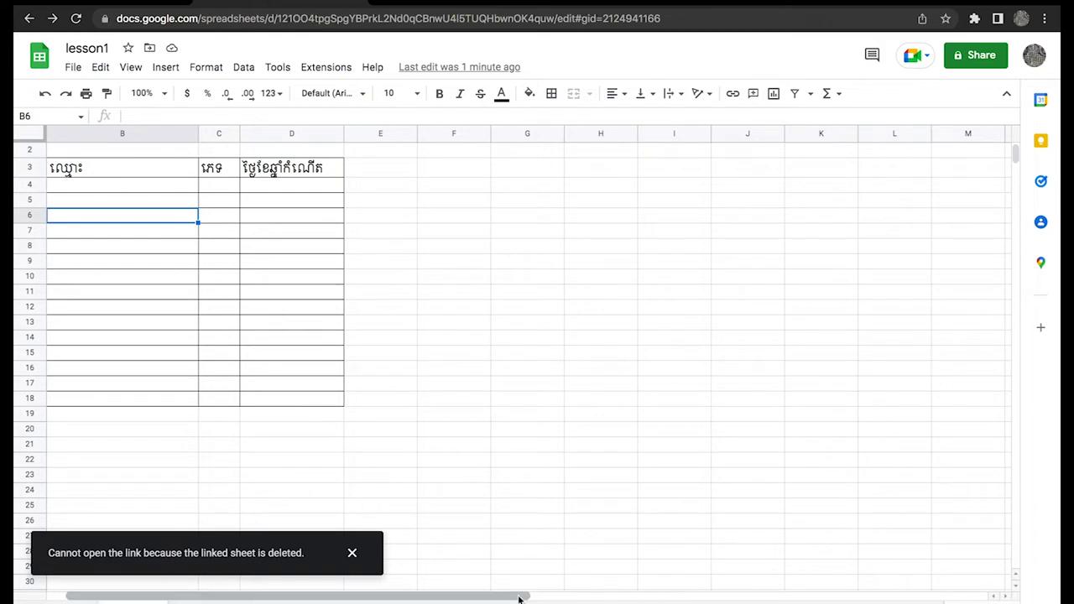
drag(528, 596, 378, 598)
click(65, 190)
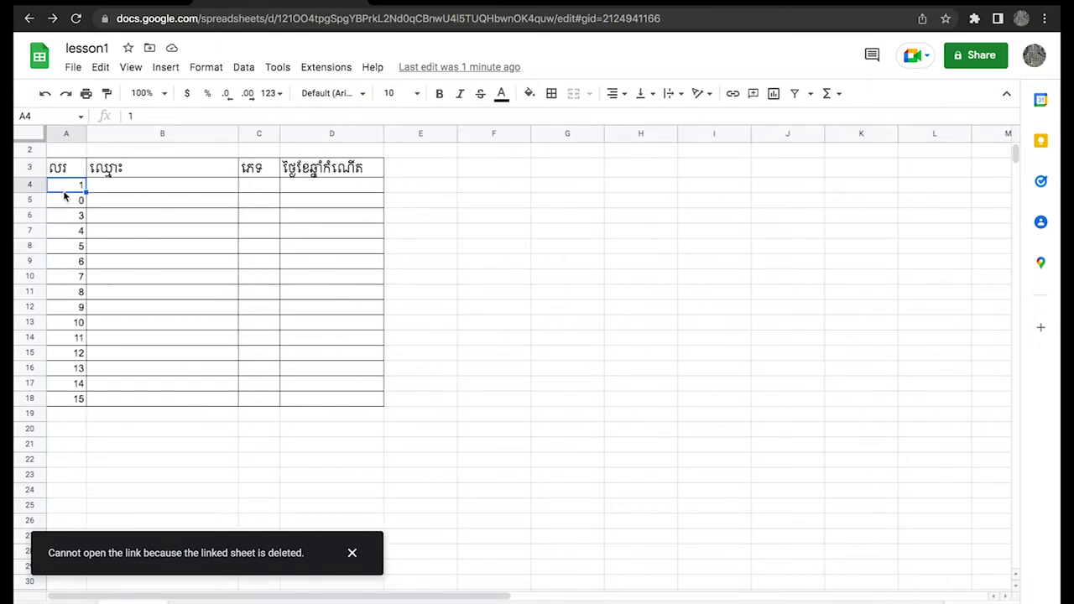
text(0)
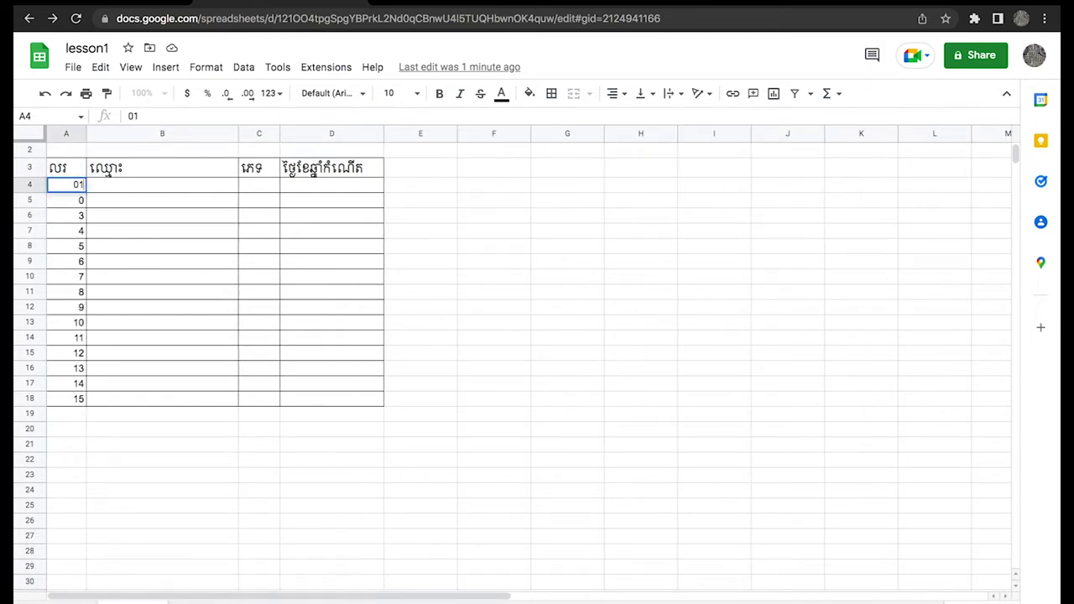
key(Return)
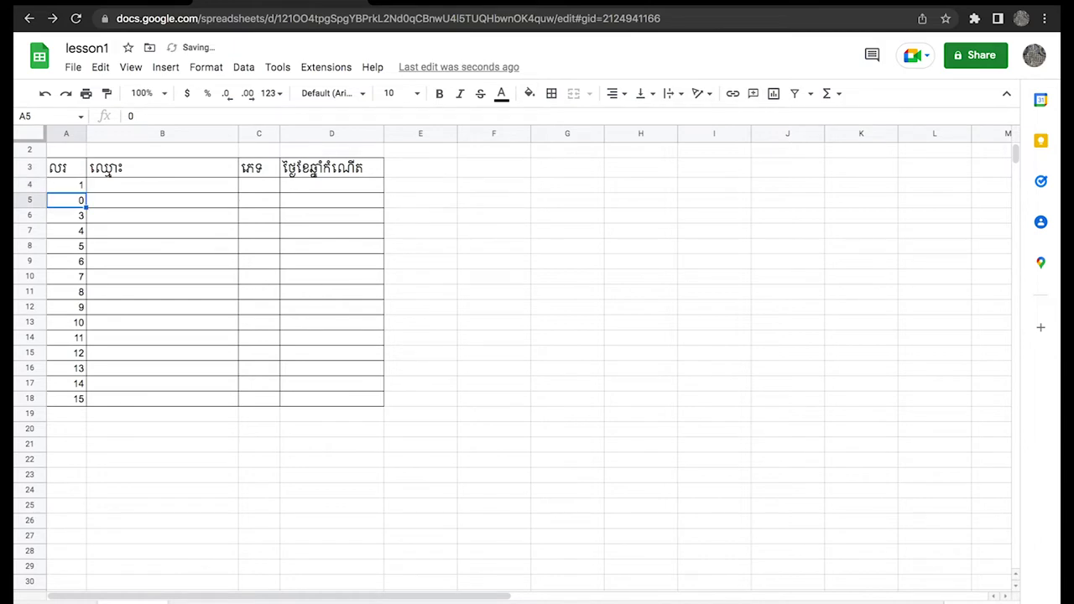
key(ctrl+a)
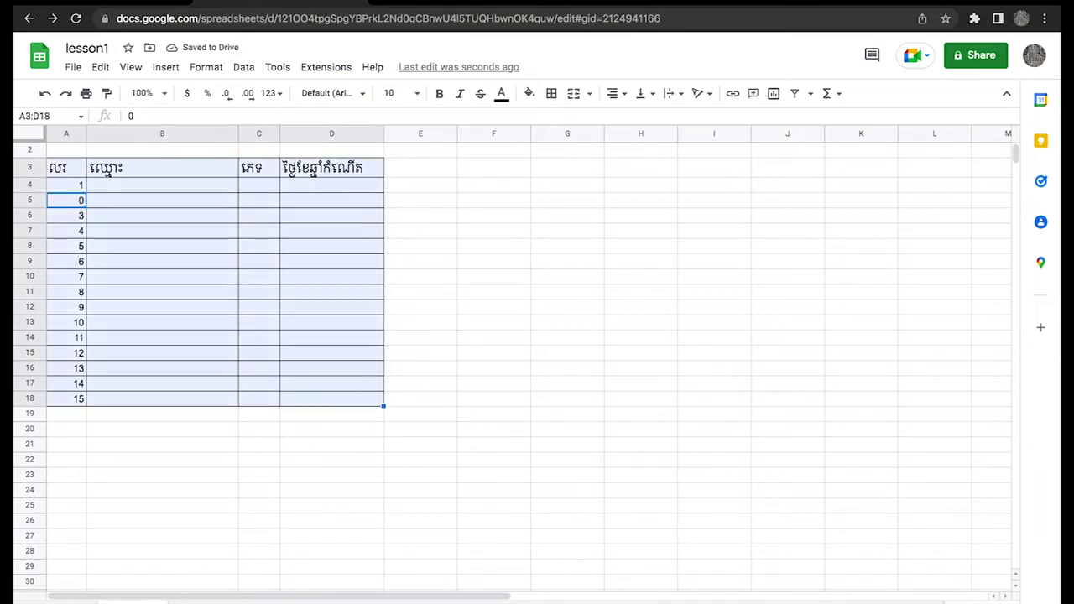
click(494, 311)
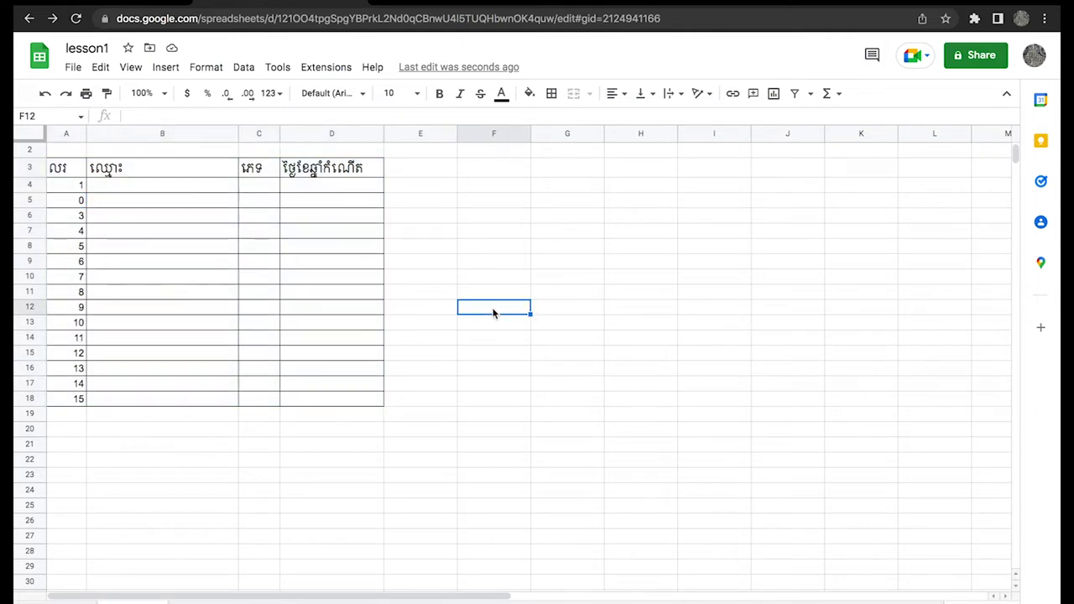
key(ctrl+Right)
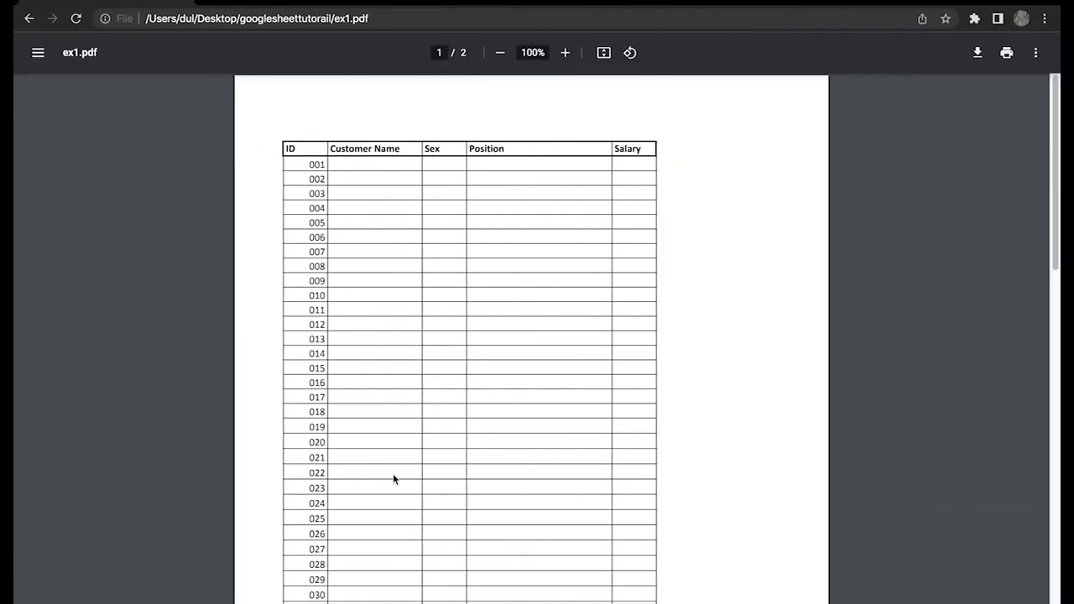
key(ctrl+Left)
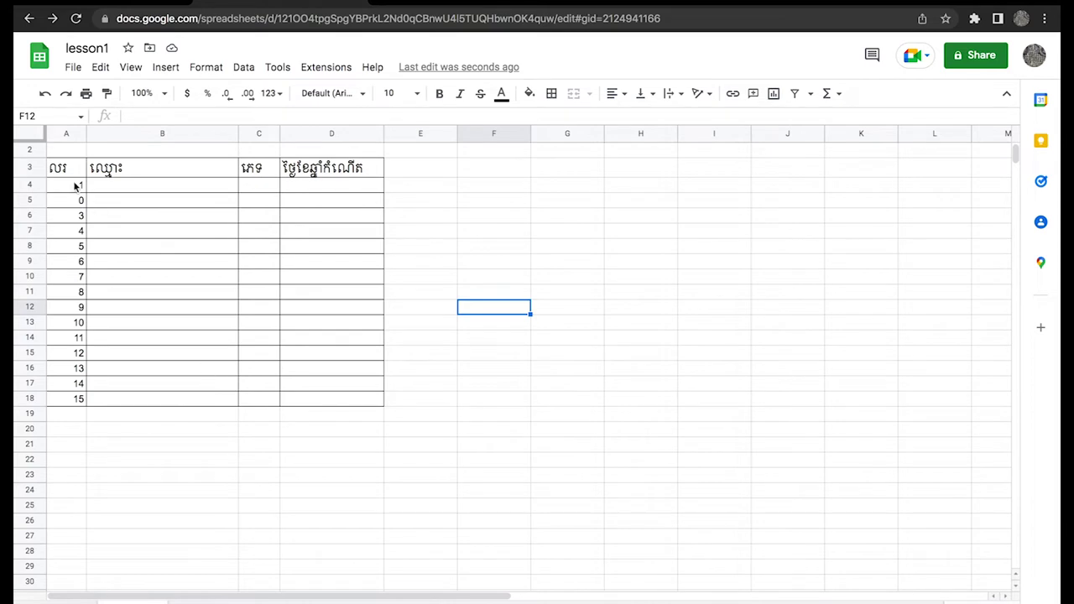
Add and rename a new blank sheet in lesson1, then pair ex1.pdf with it in Mission Control.
click(30, 600)
right_click(201, 600)
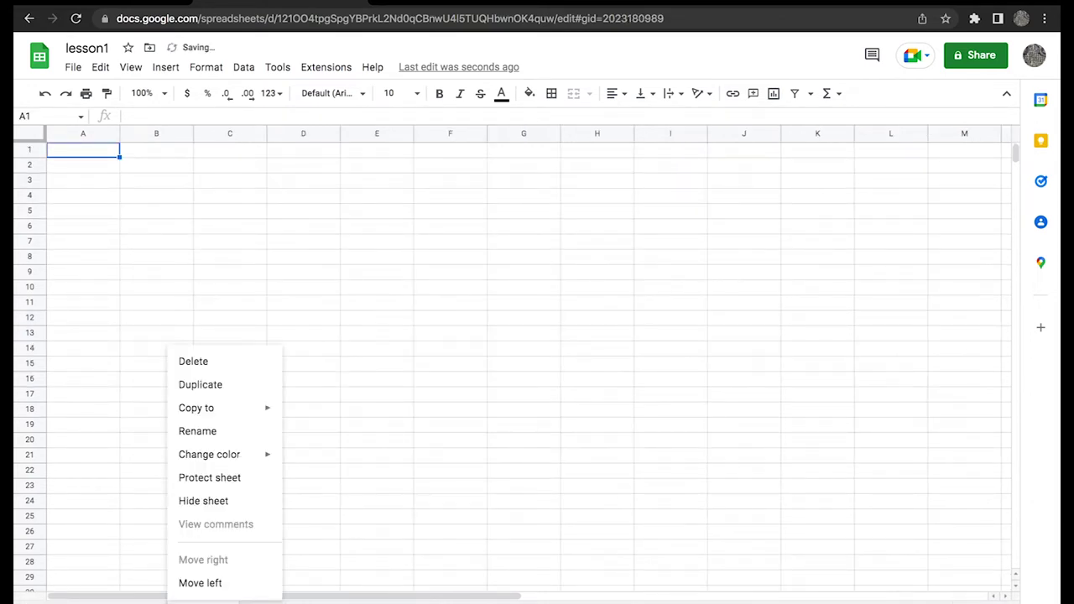
click(211, 443)
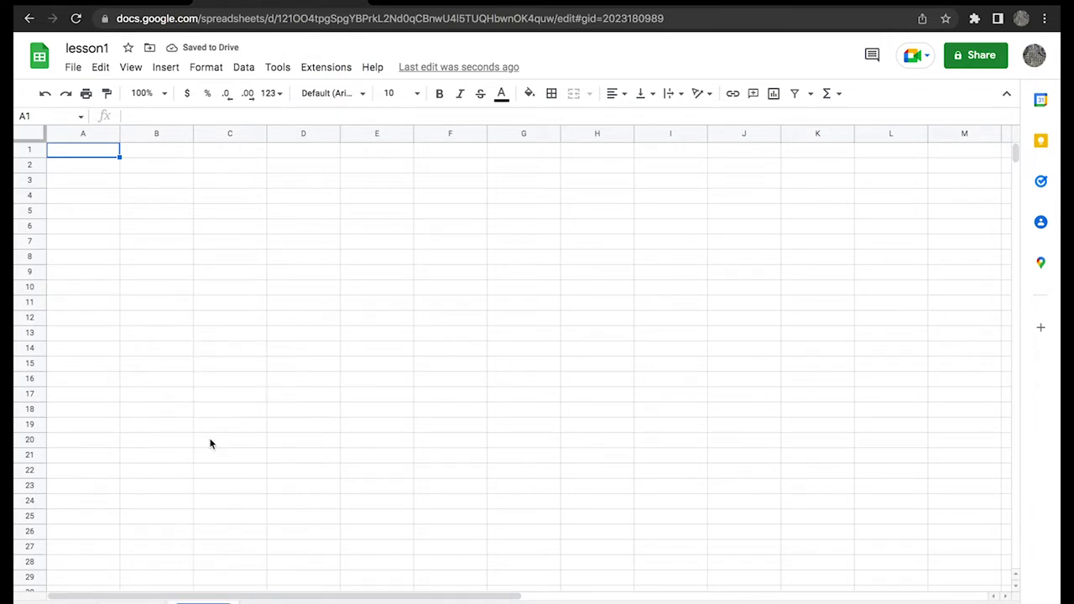
key(Return)
key(ctrl+Up)
drag(793, 34, 756, 44)
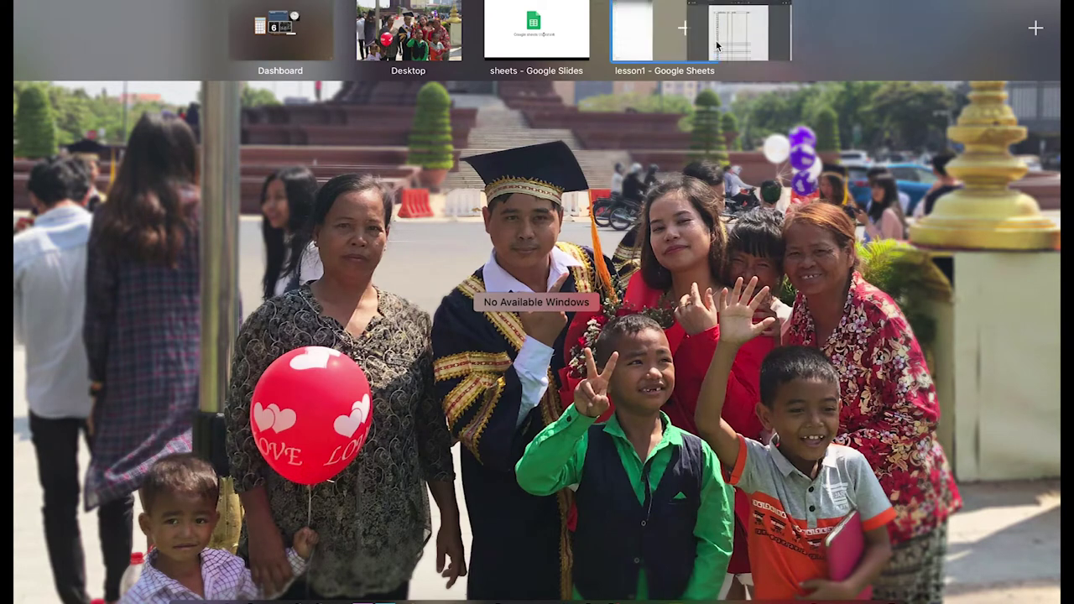
Open the split view and drag the divider right so the spreadsheet pane is wider than ex1.pdf.
click(777, 70)
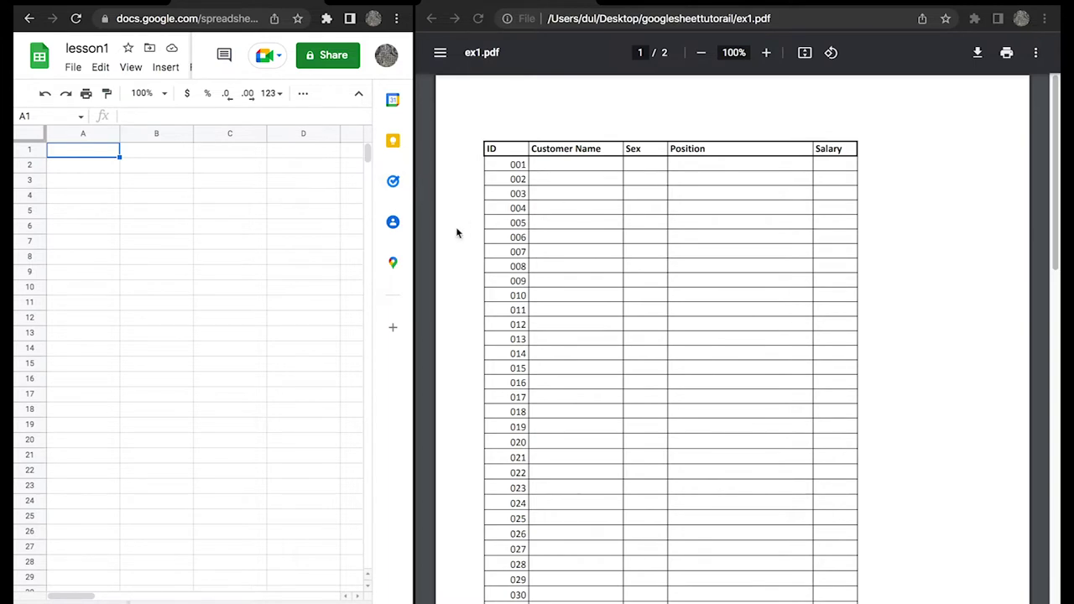
click(423, 245)
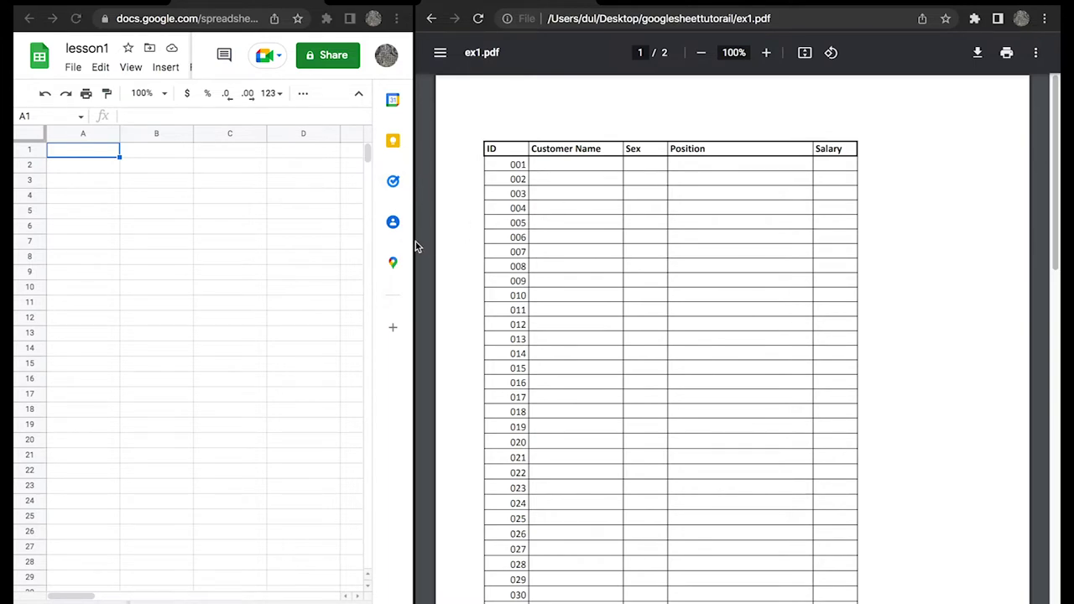
mouse_move(420, 246)
mouse_down()
mouse_move(736, 249)
mouse_move(690, 247)
mouse_up()
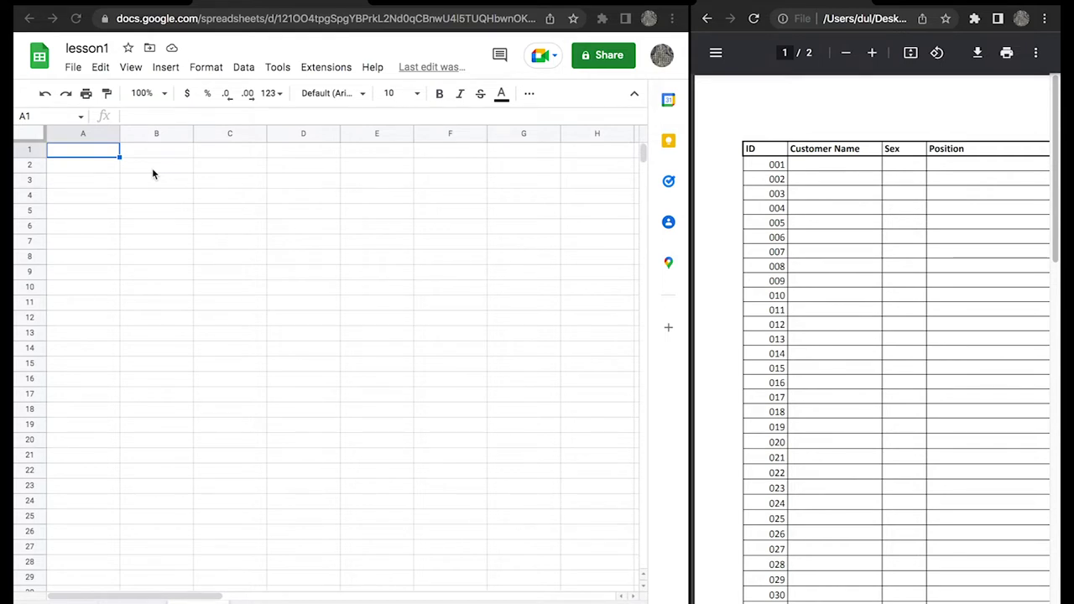
Replace the initial 'ID' in A1 with the Khmer number heading ល.
click(118, 151)
text(ID)
key(Tab)
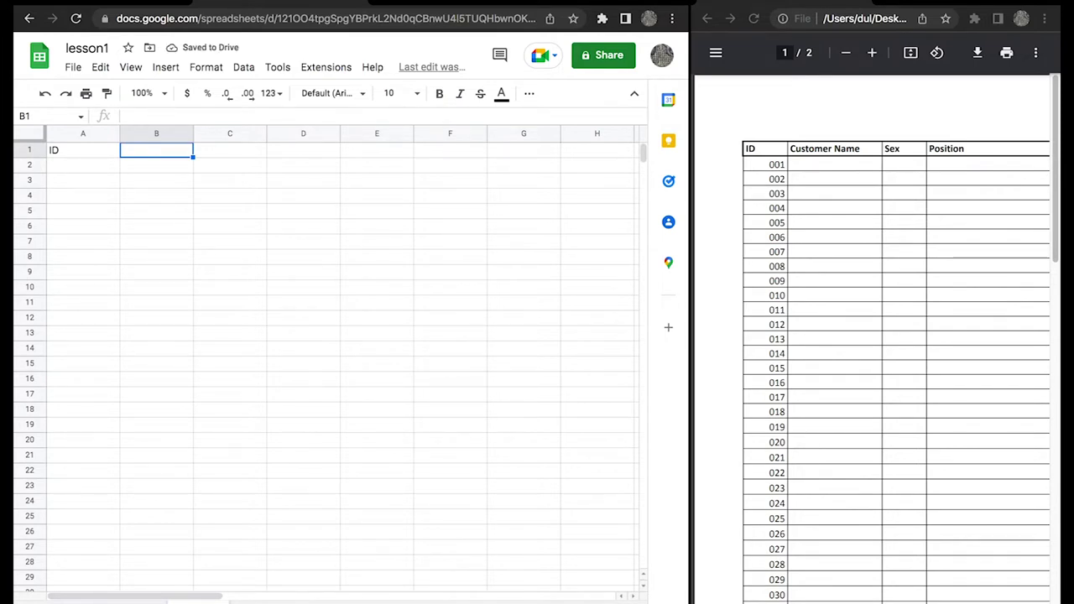
text(Cu)
key(BackSpace)
key(BackSpace)
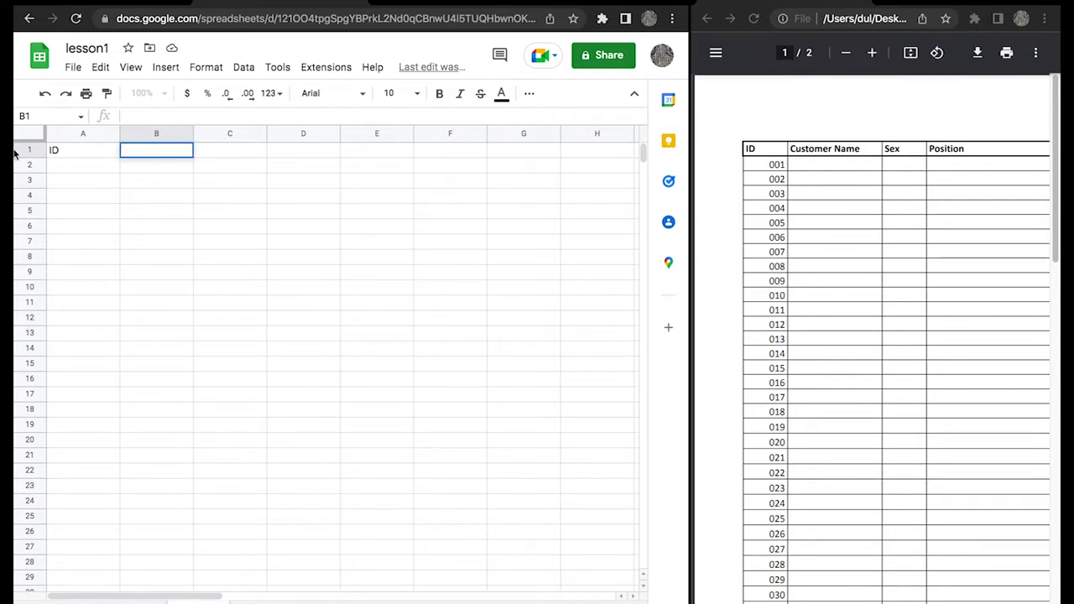
click(83, 155)
key(Delete)
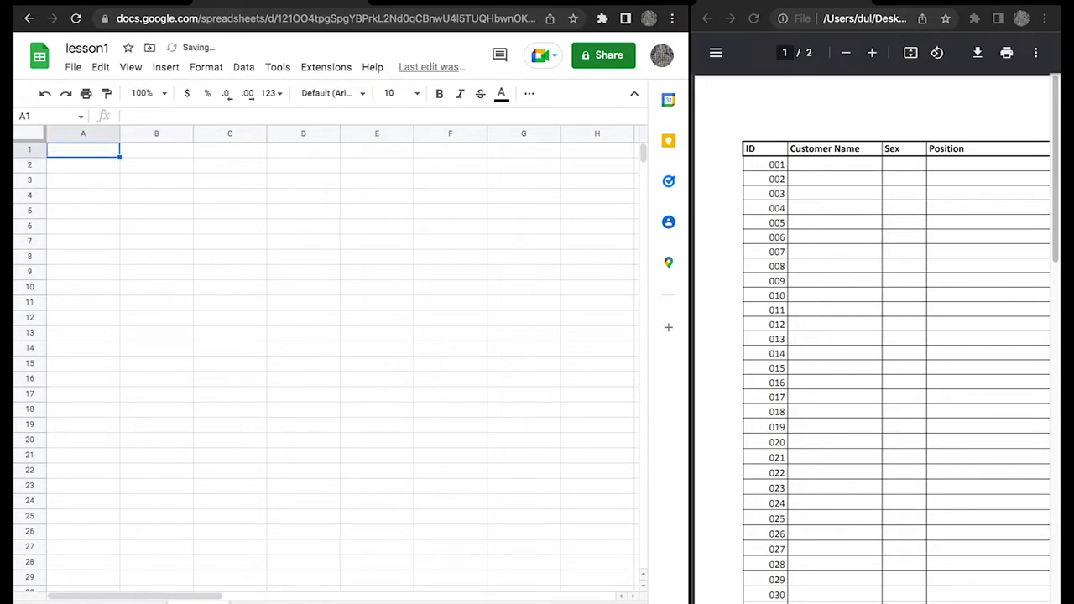
text(I)
key(BackSpace)
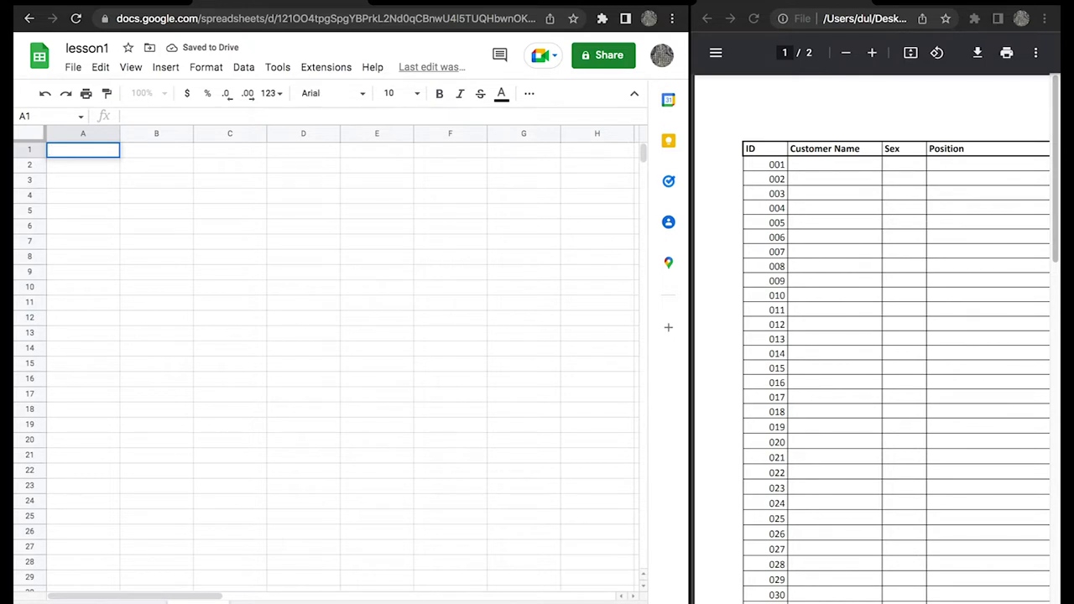
text(លេ)
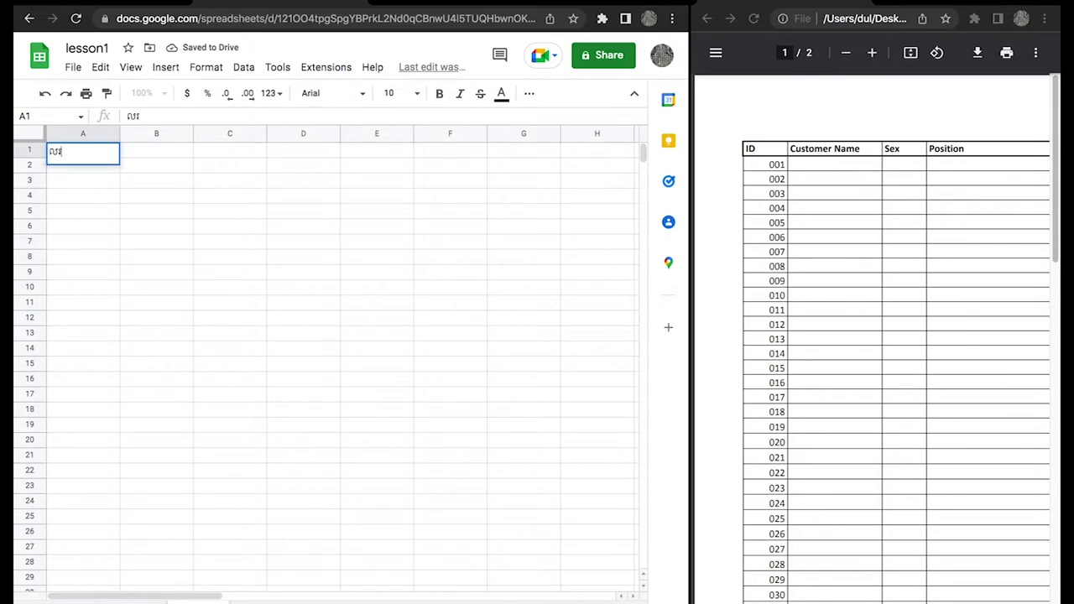
key(Tab)
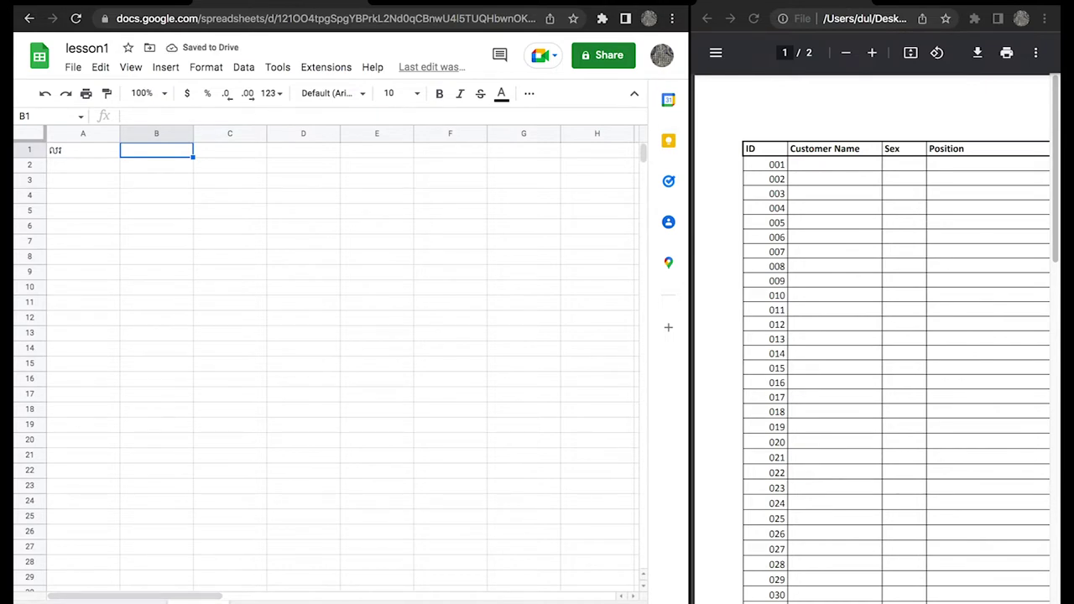
Enter the Khmer headings ឈ្មោះ, ភេទ and តួនាទី in B1, C1 and D1.
text(ឈ្មោះអ)
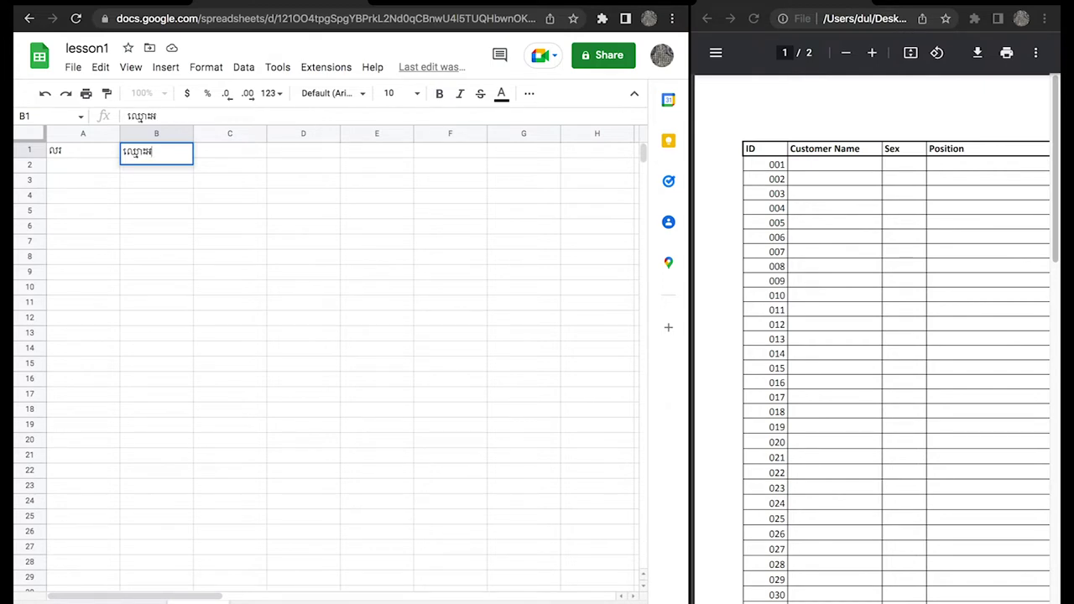
text(តិ)
text(ថ)
key(BackSpace)
key(BackSpace)
key(BackSpace)
key(BackSpace)
key(Tab)
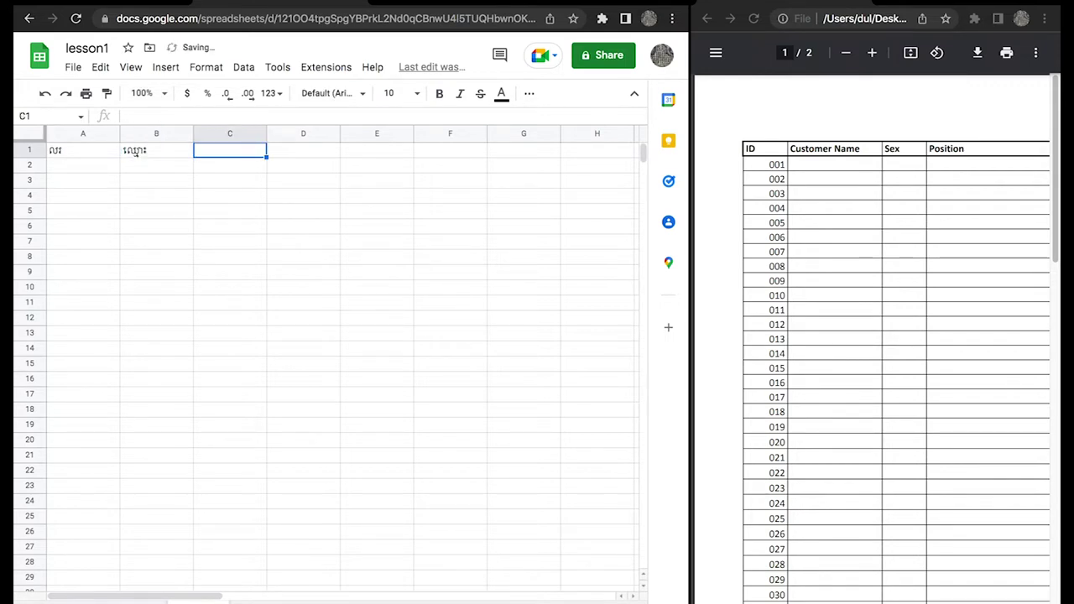
text(ភេទ)
key(Tab)
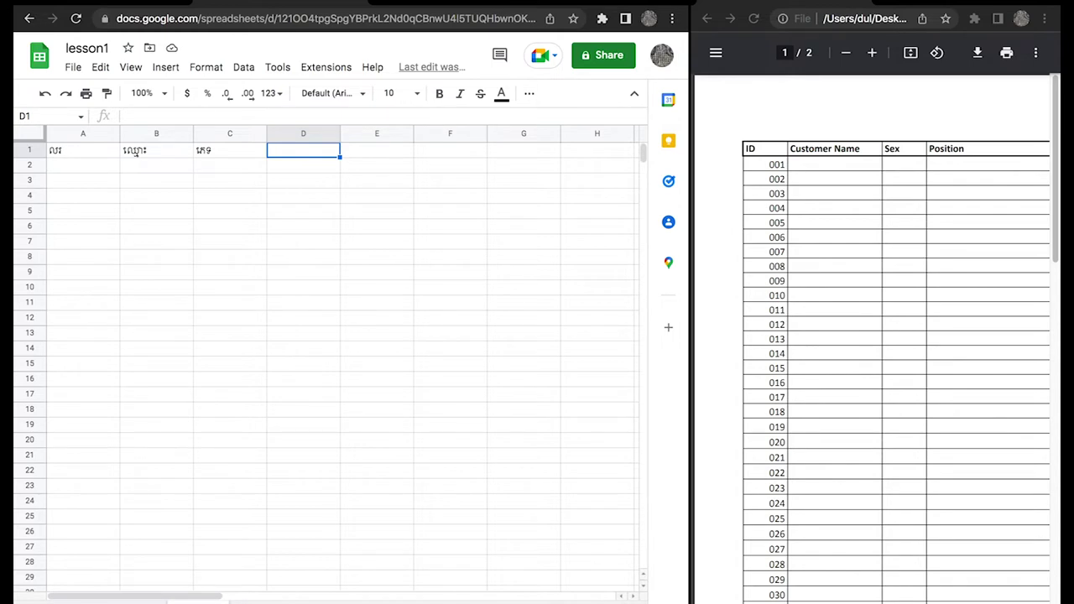
text(ត)
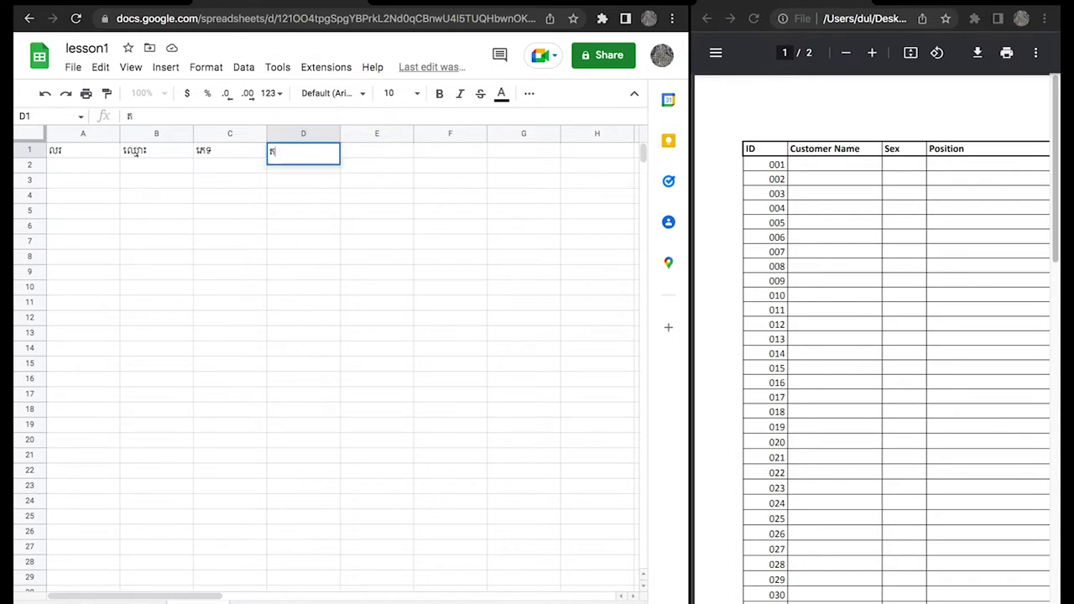
text(ួនាទី)
key(Return)
Make the row 1 headers bold at font size 14.
drag(84, 153, 297, 154)
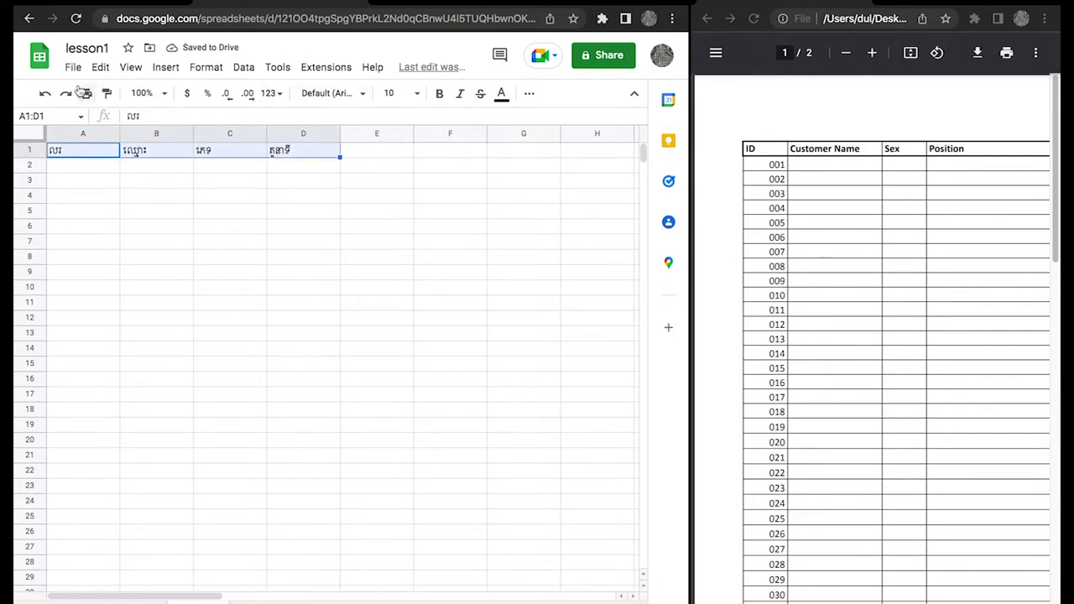
click(439, 93)
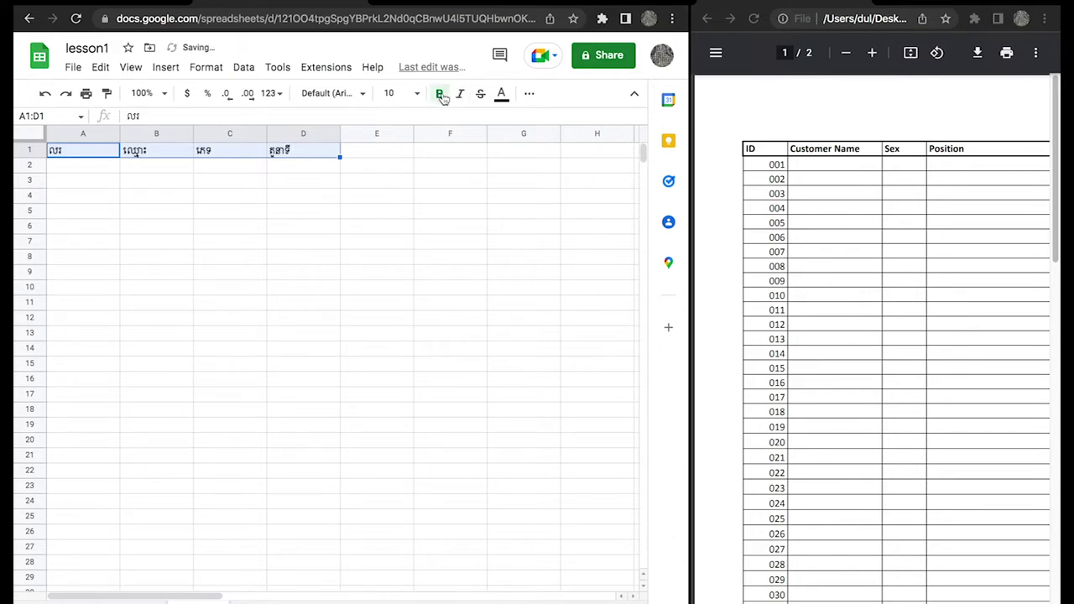
click(417, 94)
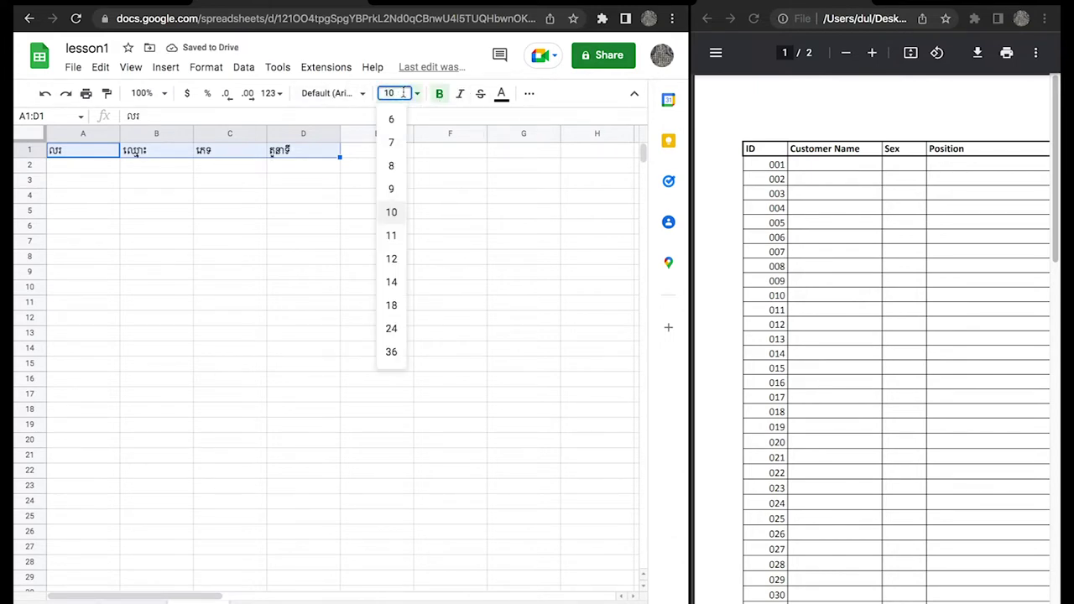
click(392, 282)
click(425, 258)
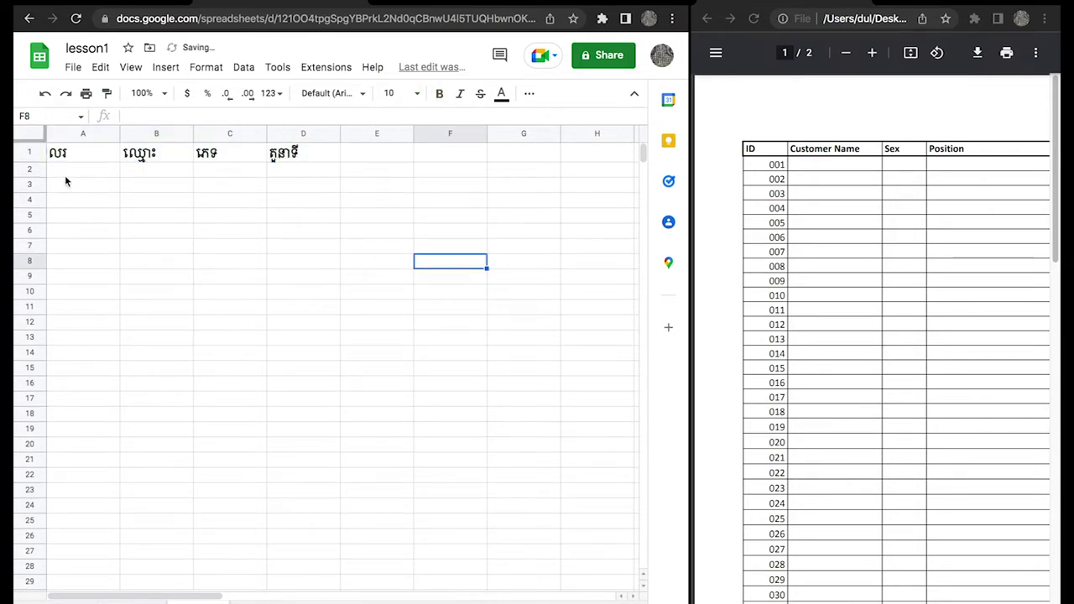
drag(70, 157, 336, 159)
click(340, 172)
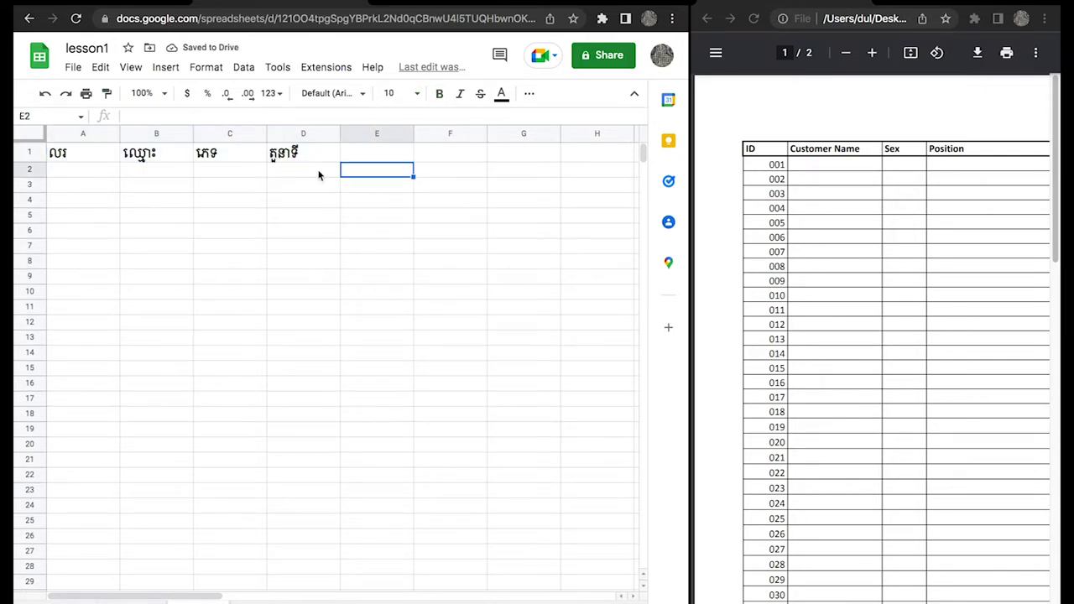
click(319, 159)
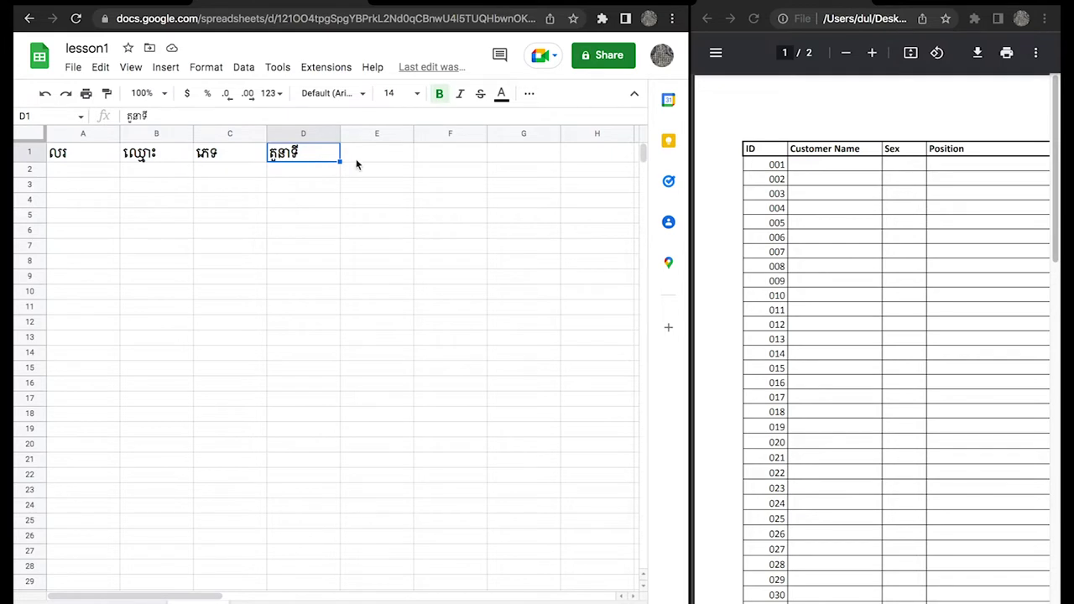
Type the salary heading ប្រាក់ខែ into cell E1.
scroll(973, 226, right, 3)
scroll(969, 233, right, 1)
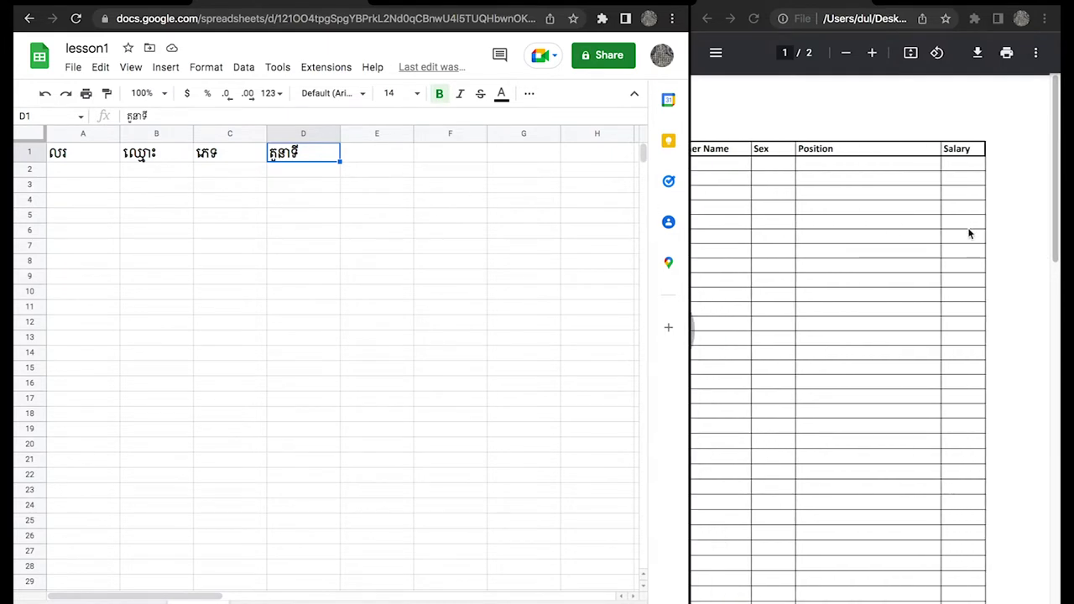
click(366, 157)
text(ប្រ)
key(BackSpace)
key(BackSpace)
key(BackSpace)
text(ប្រាក់ខែ)
click(295, 160)
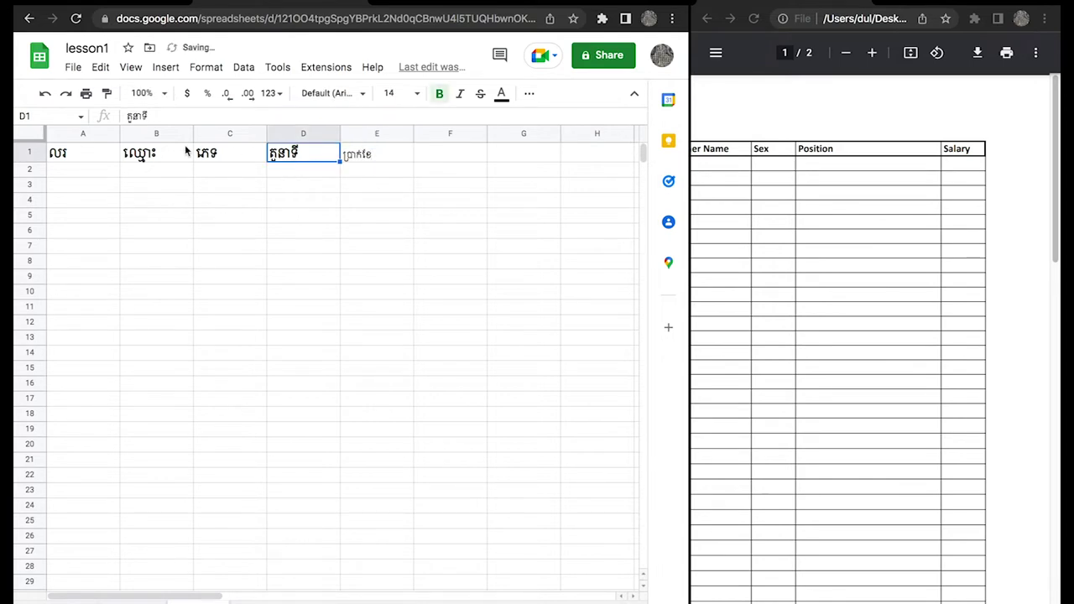
Paint D1's bold size-14 formatting onto E1, then select the table area A1:E21.
click(390, 162)
click(295, 158)
mouse_move(83, 133)
click(107, 94)
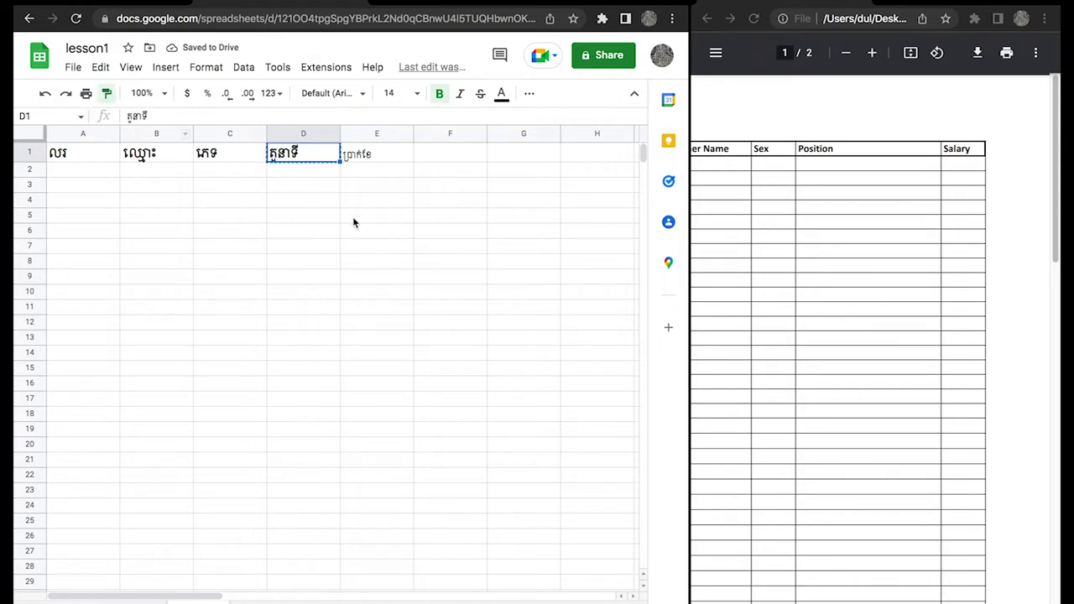
click(367, 156)
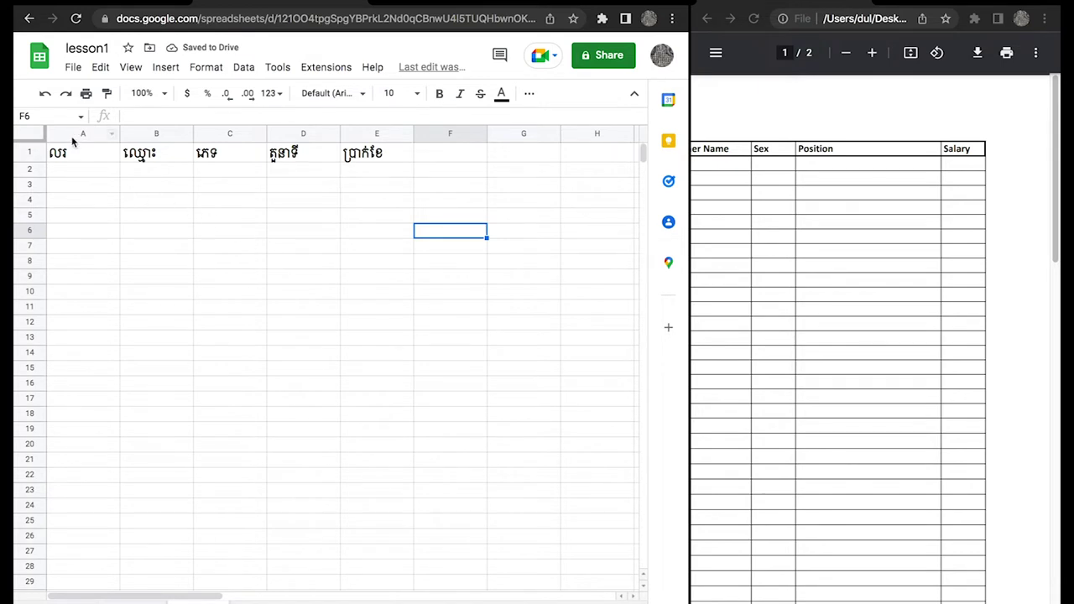
drag(75, 152, 367, 471)
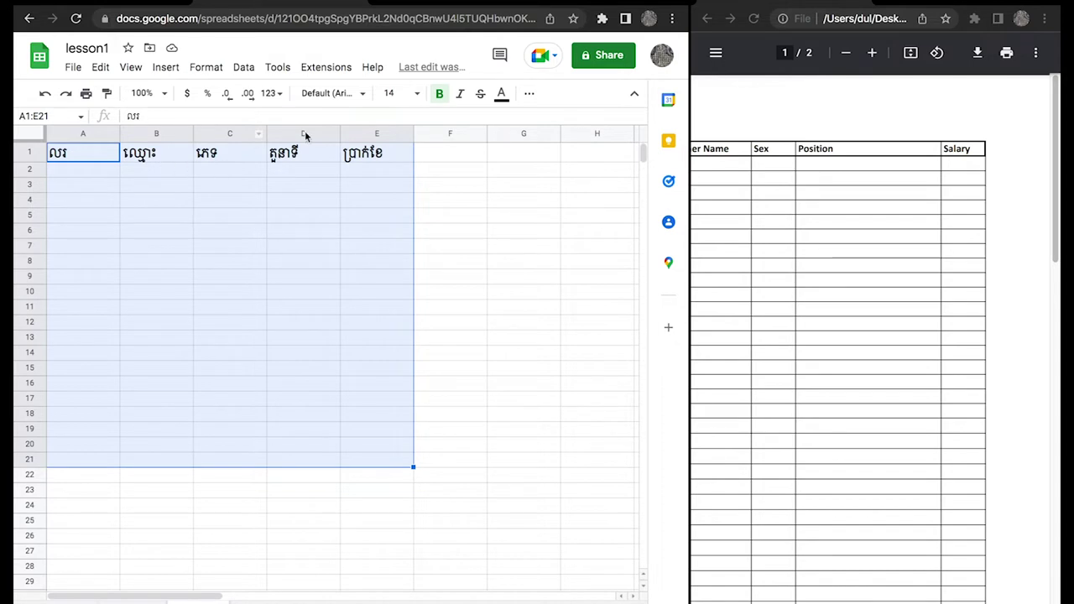
click(528, 95)
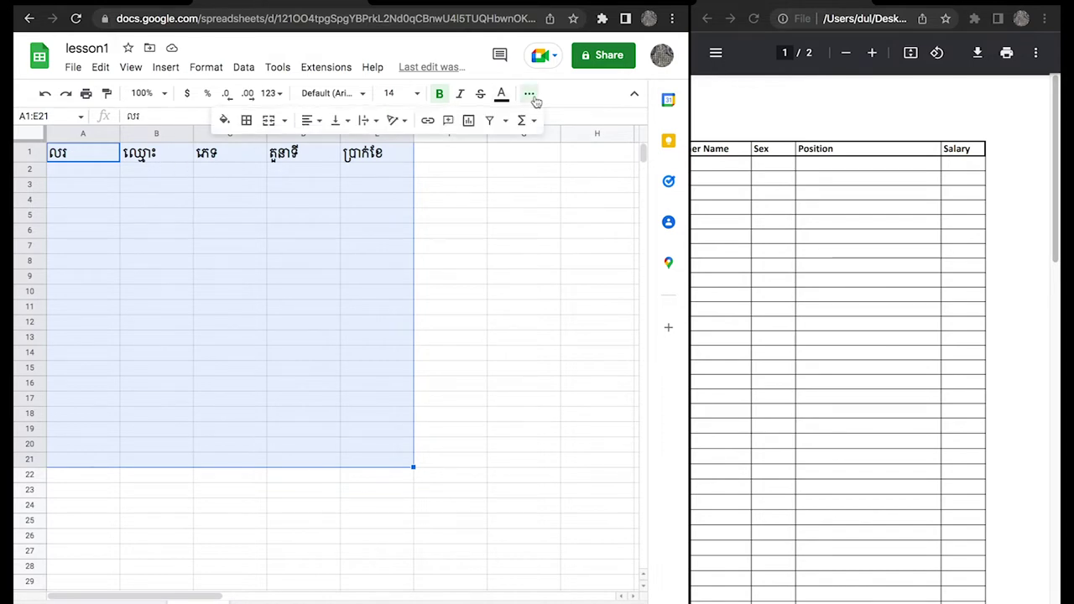
Apply all borders to every cell of A1:E21.
click(246, 120)
click(252, 148)
click(489, 304)
scroll(277, 382, down, 5)
scroll(277, 361, up, 5)
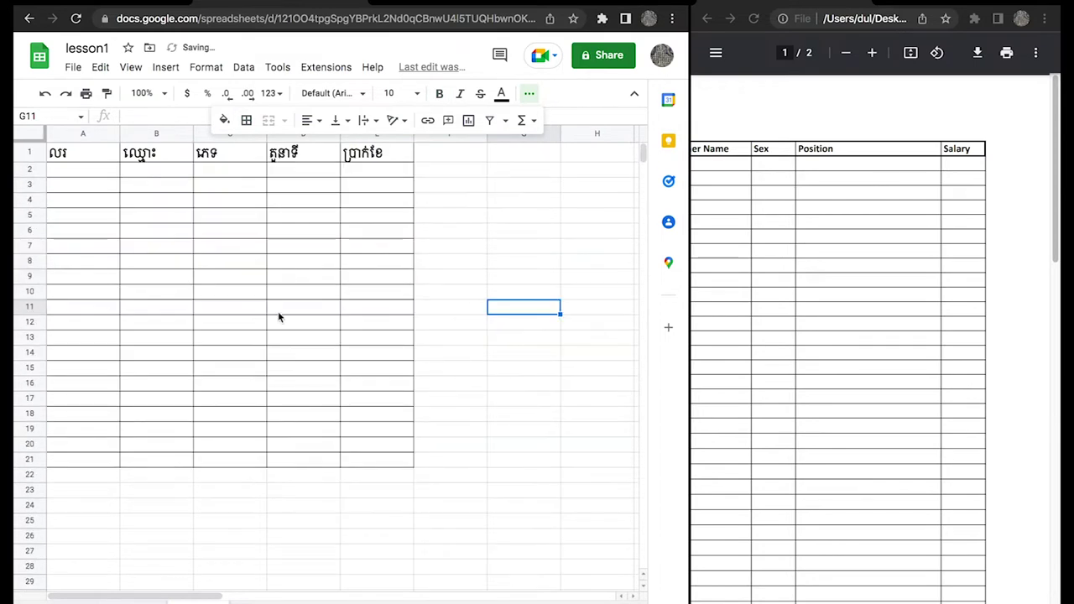
Outline the header row A1:E1 with a thick outer border.
drag(72, 156, 390, 159)
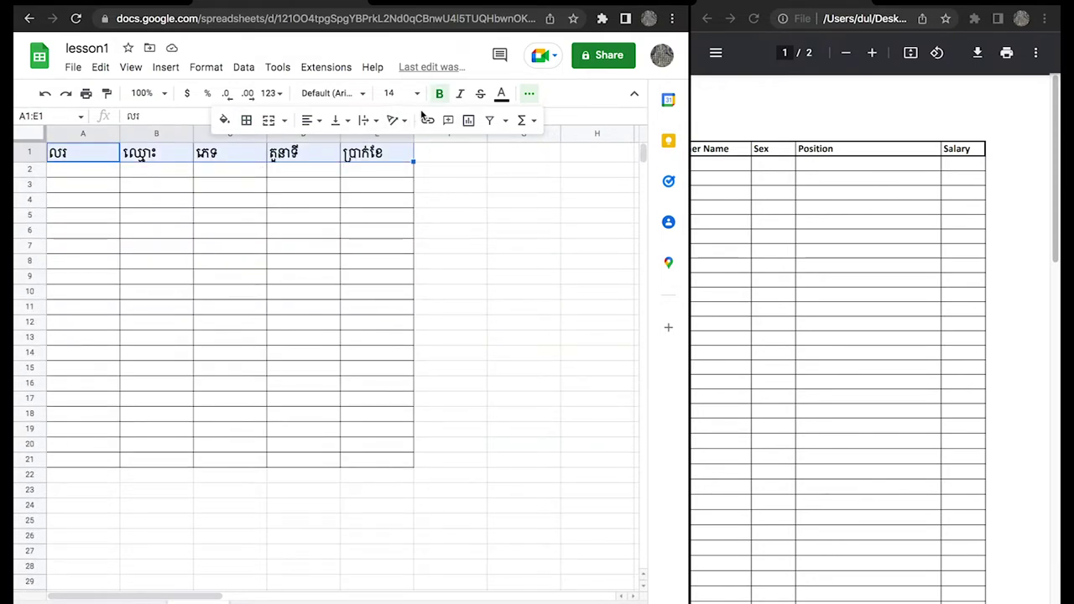
click(245, 120)
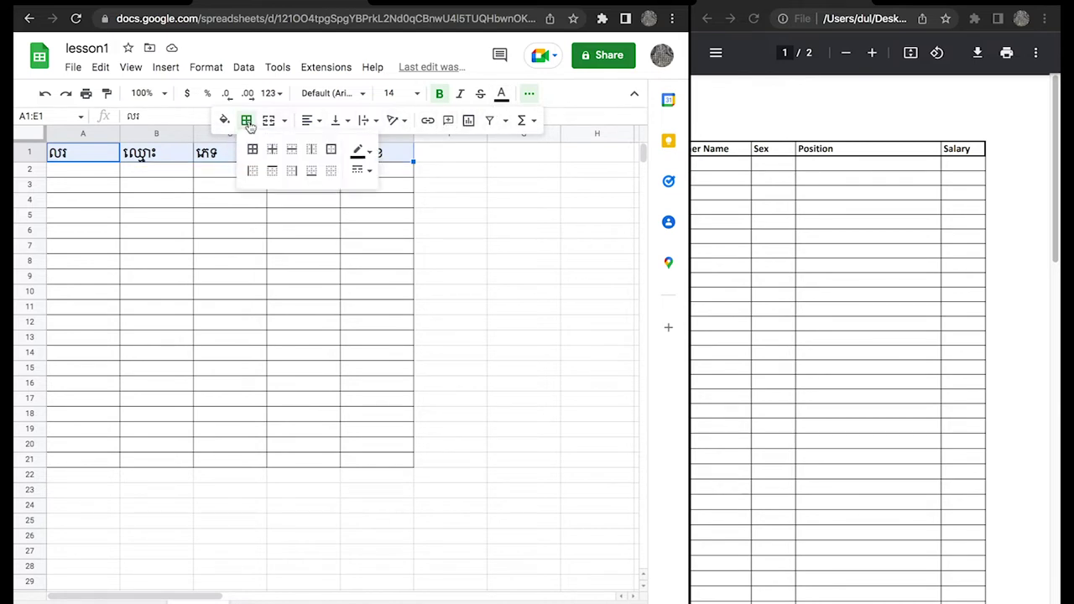
click(331, 151)
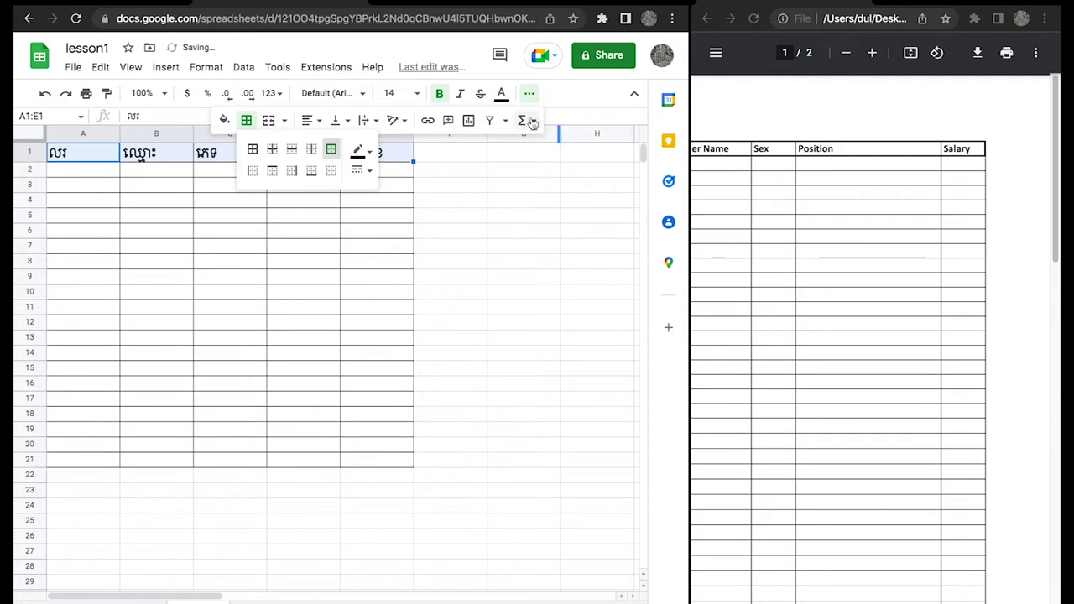
click(357, 151)
click(358, 153)
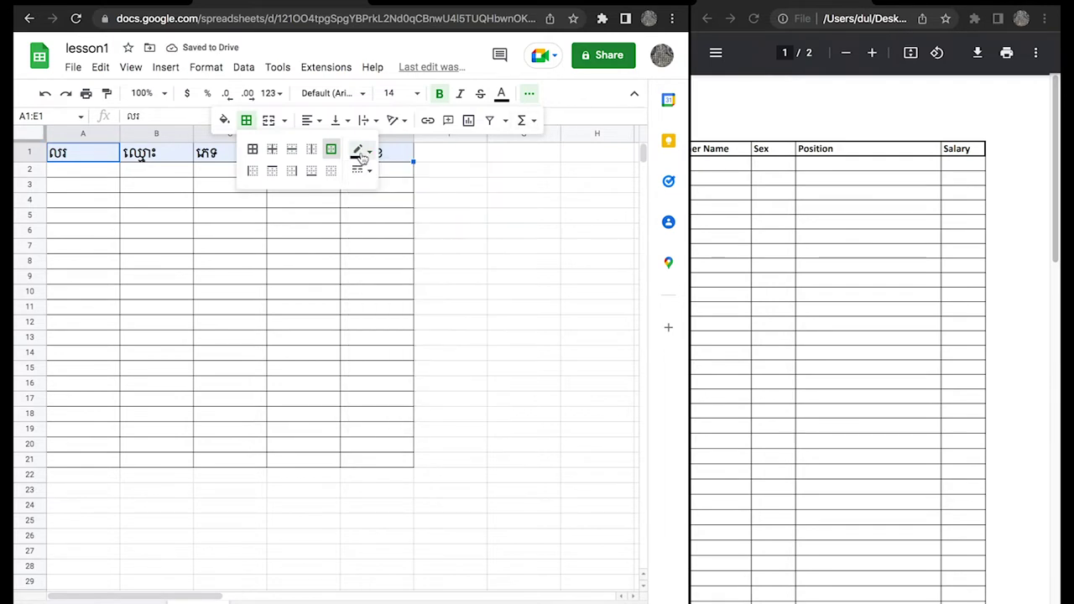
click(357, 171)
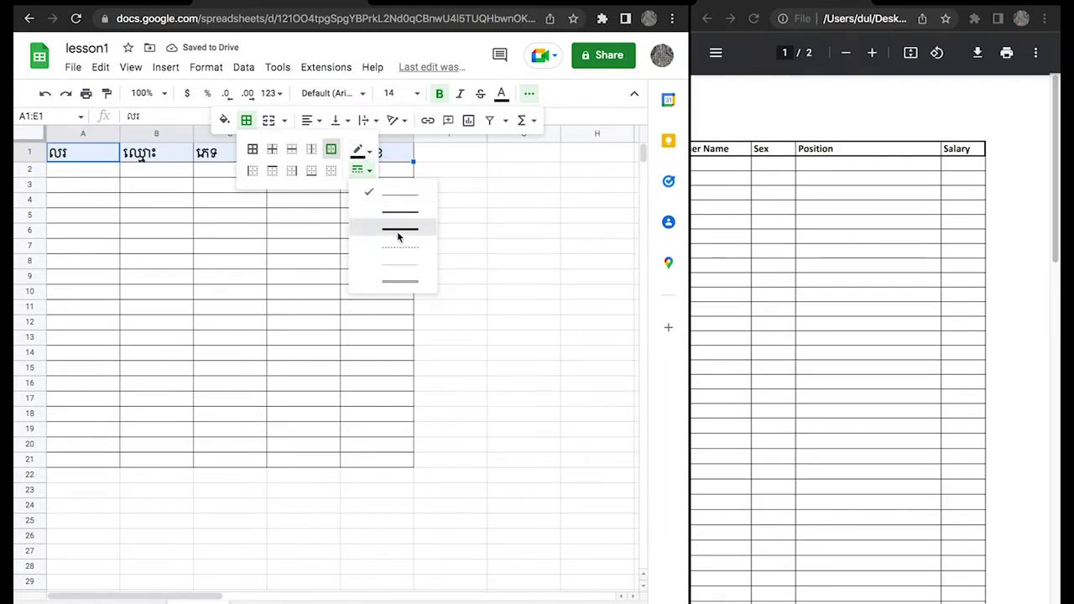
click(399, 233)
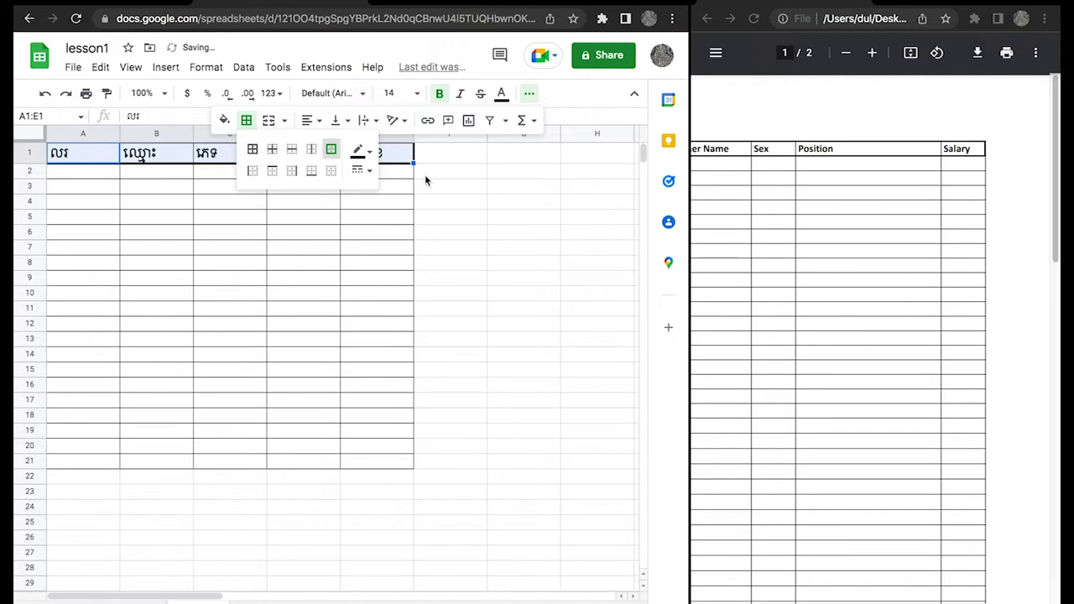
click(361, 152)
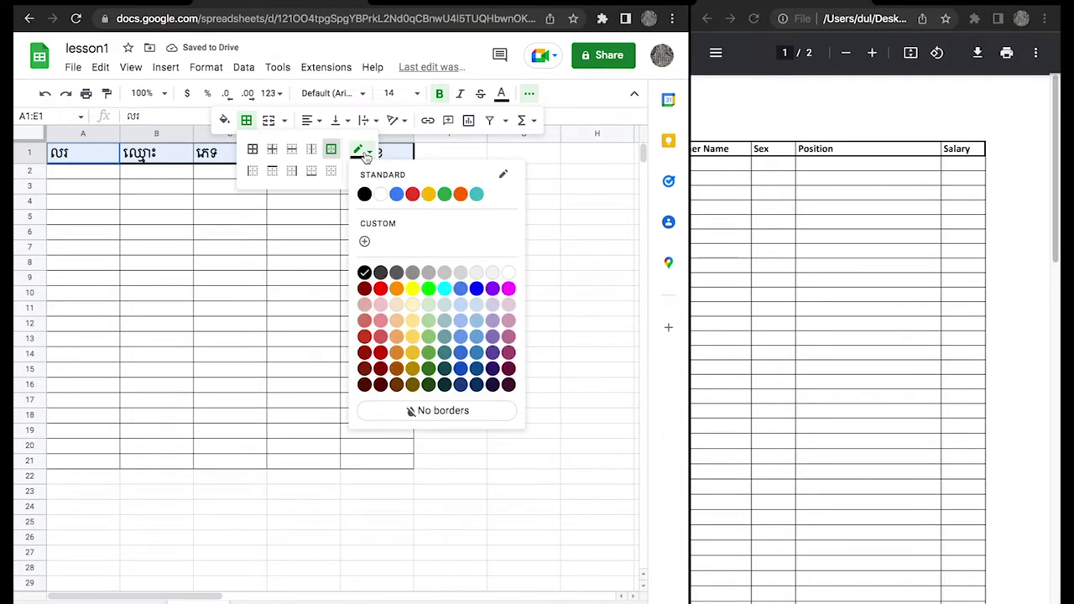
click(359, 171)
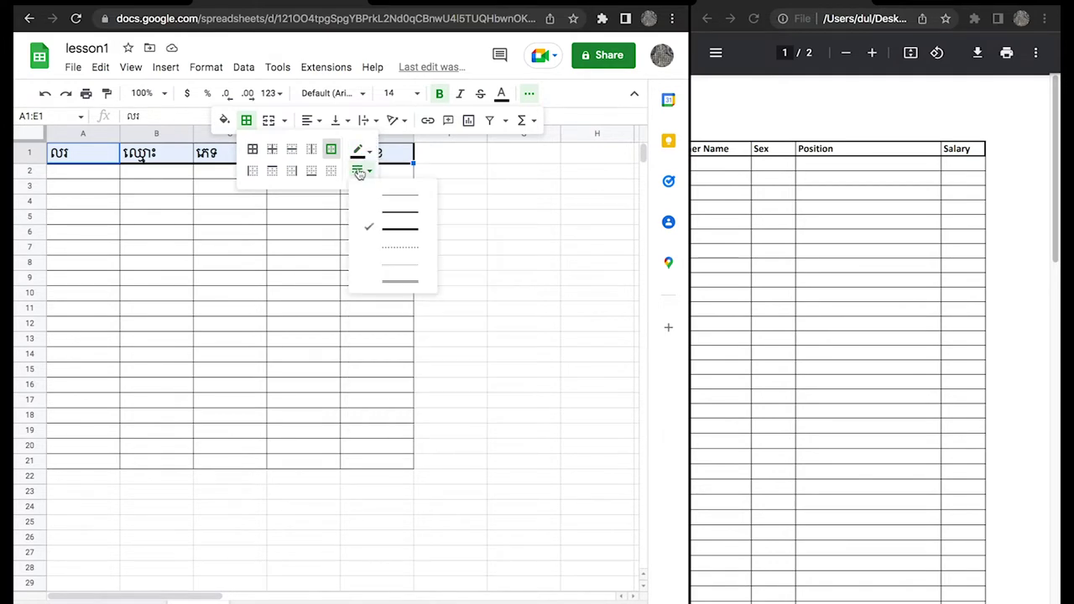
click(400, 212)
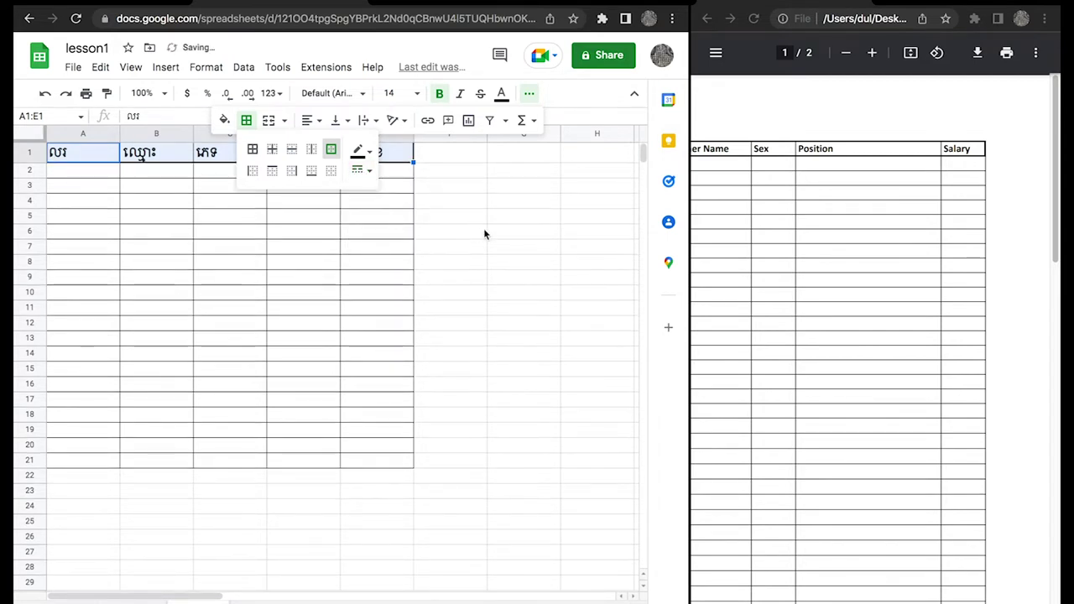
click(480, 231)
click(553, 295)
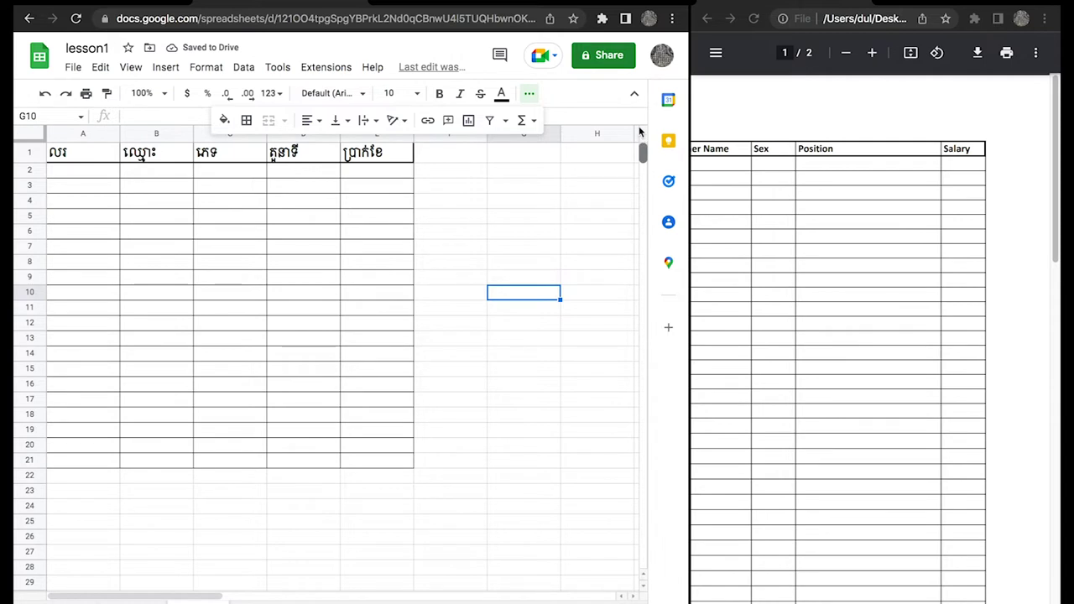
Insert a blank row above the header row.
click(540, 218)
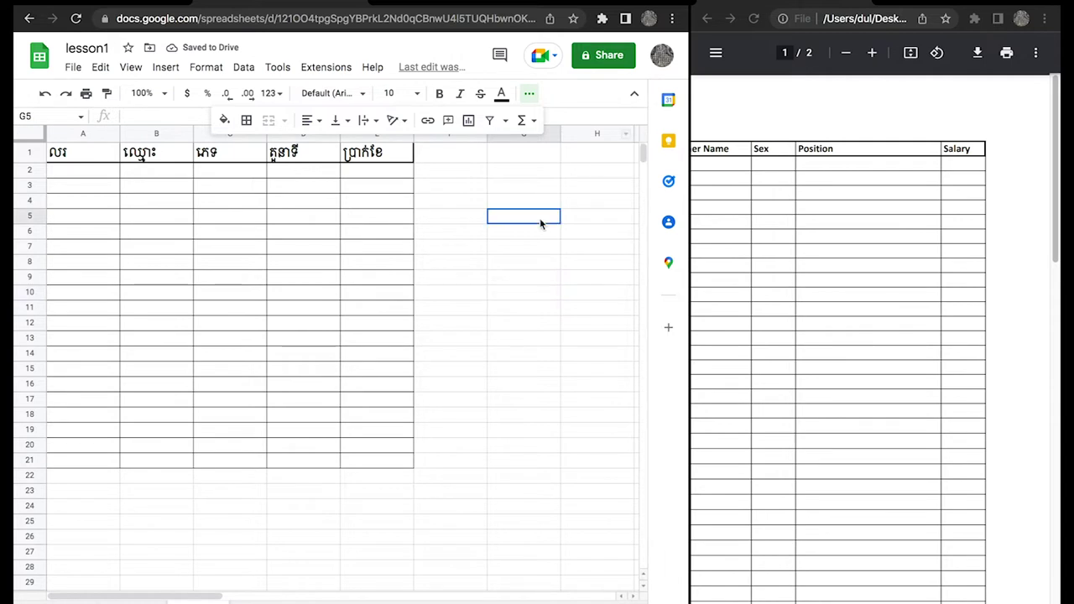
click(31, 153)
right_click(32, 152)
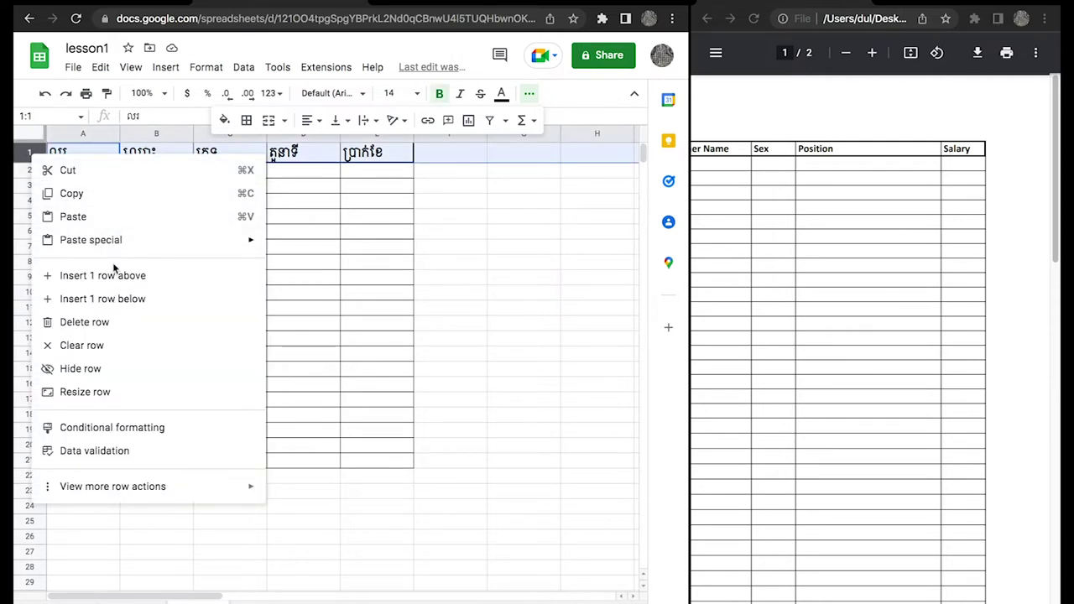
click(157, 276)
click(526, 265)
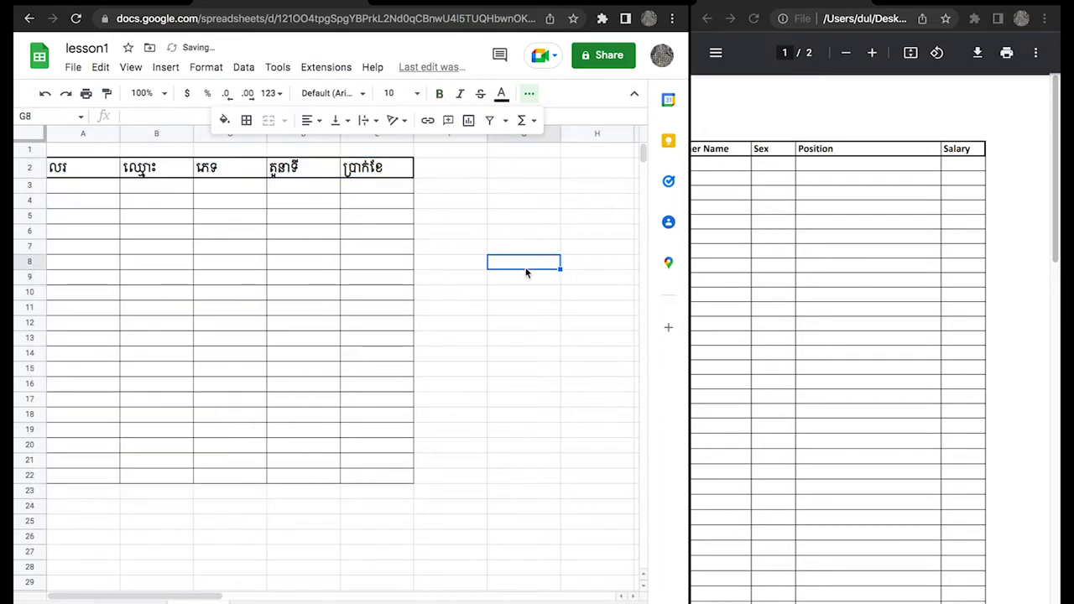
scroll(503, 232, down, 1)
scroll(503, 231, up, 1)
click(458, 201)
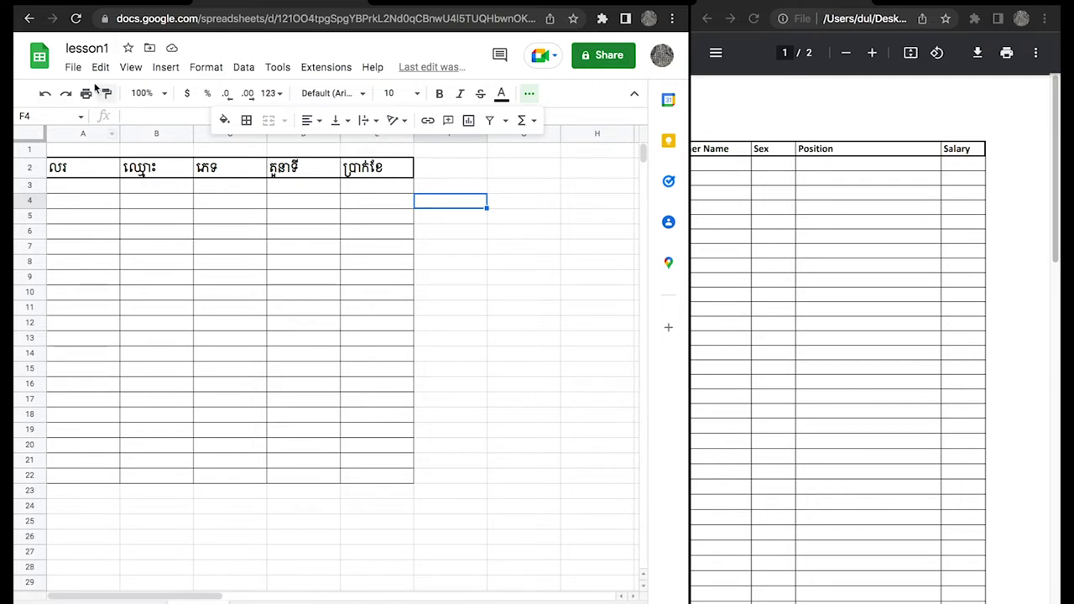
click(518, 305)
Insert an empty column left of the table and narrow the new column A.
click(83, 191)
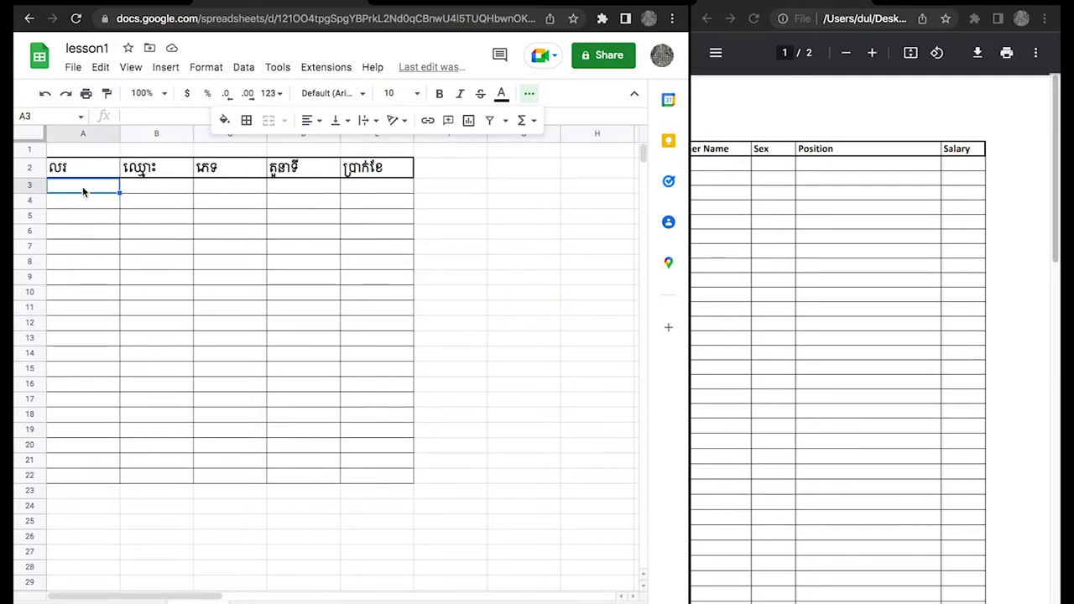
click(69, 133)
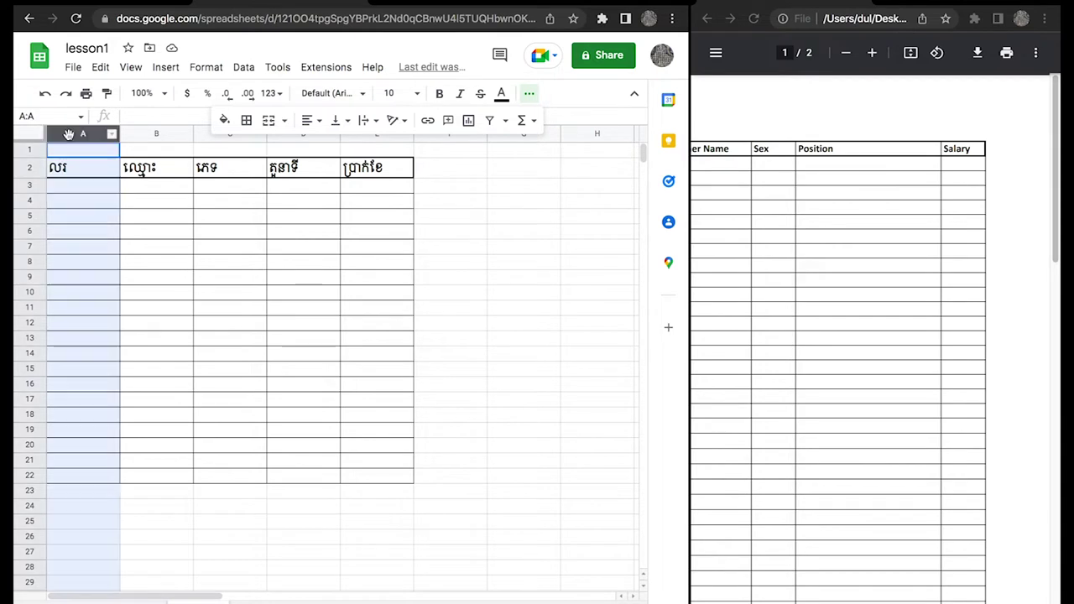
right_click(69, 133)
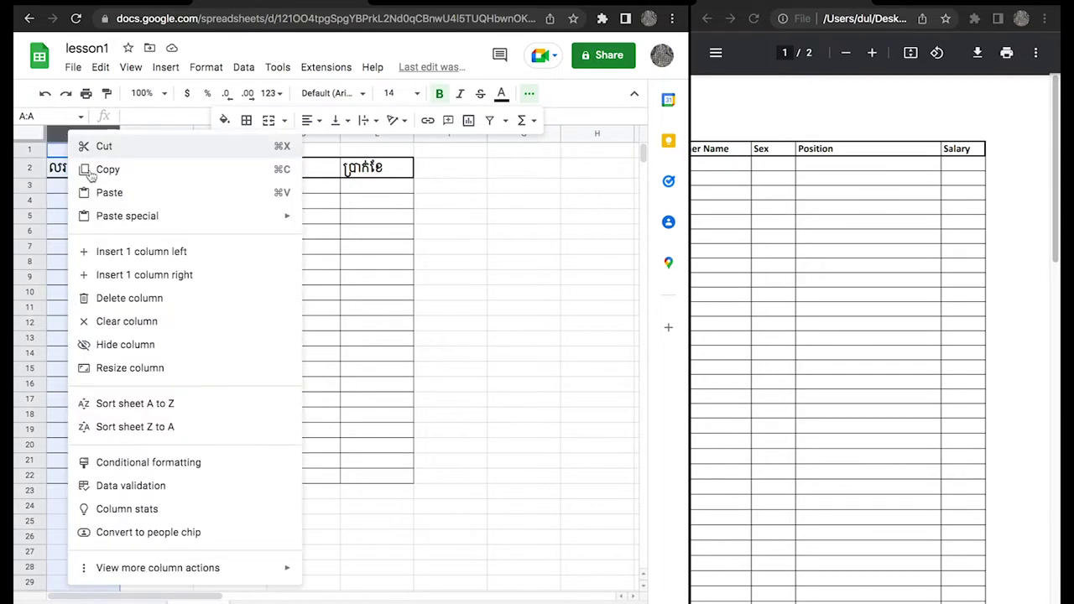
click(210, 248)
click(571, 244)
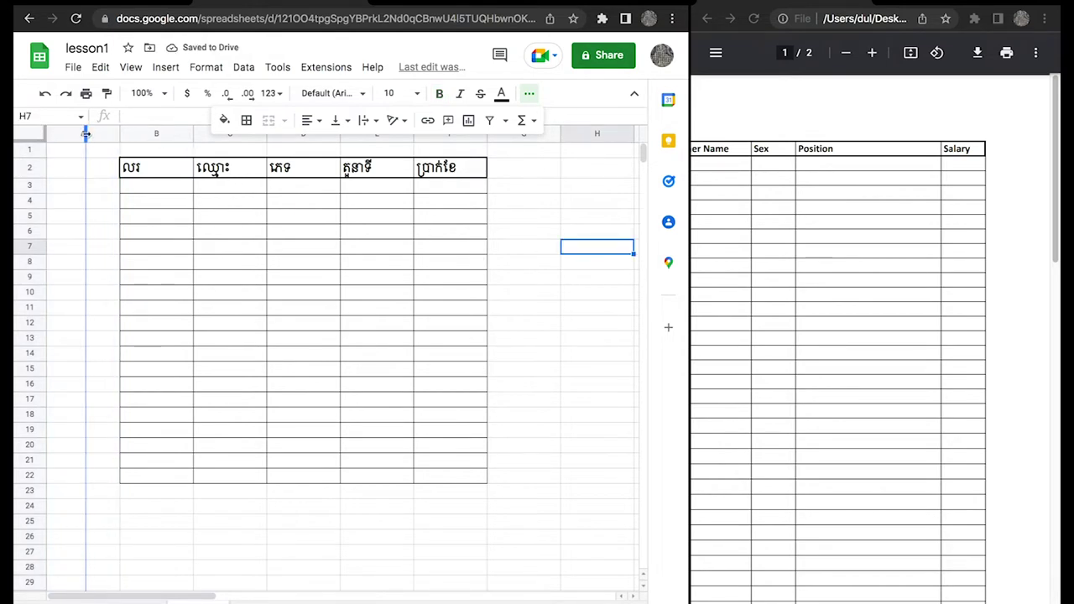
drag(118, 135, 87, 134)
click(563, 298)
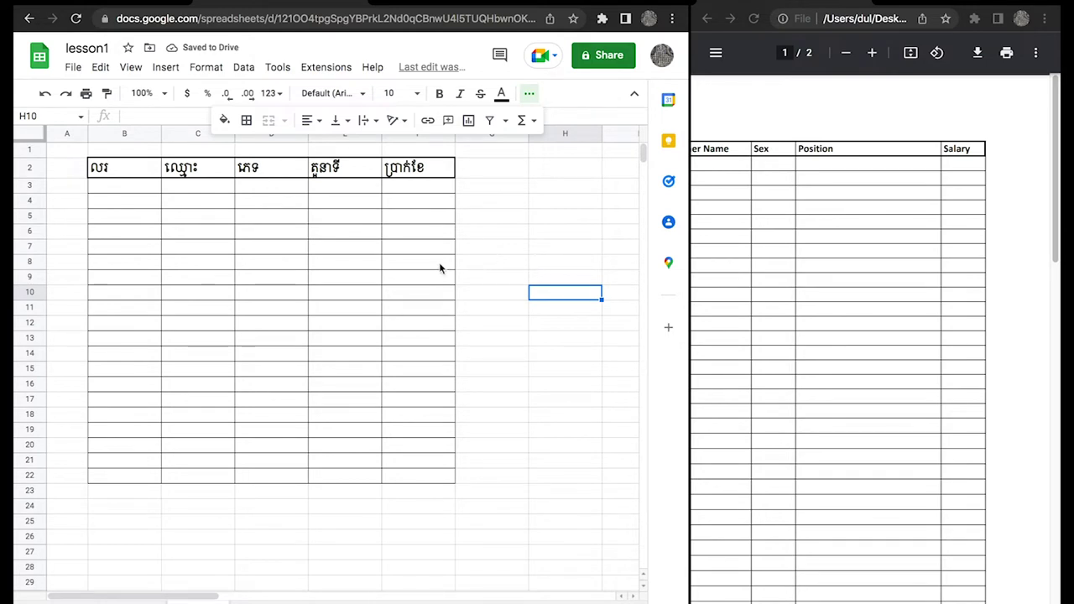
click(122, 191)
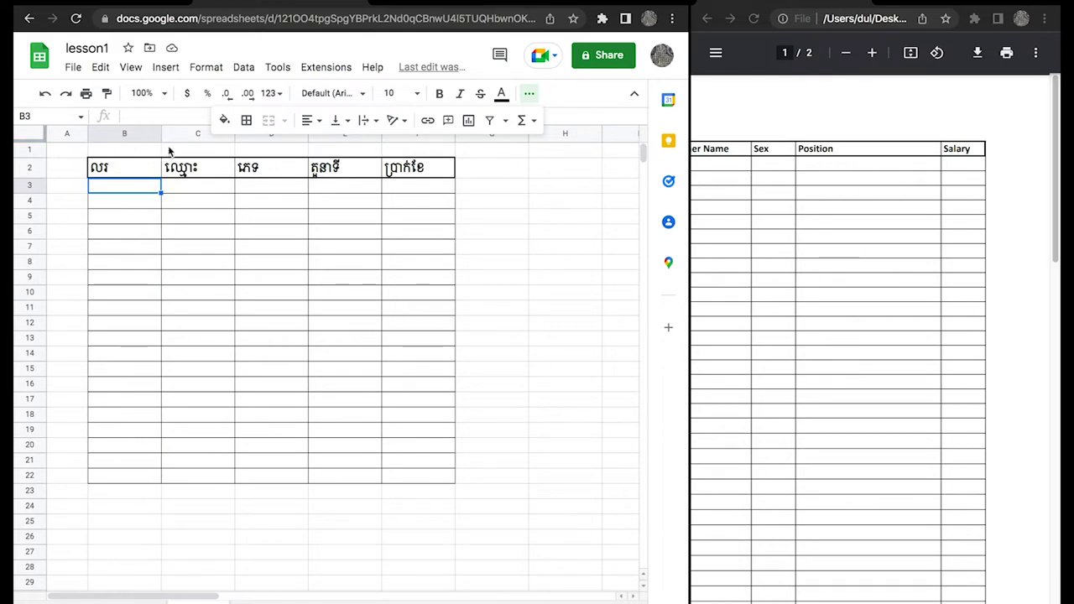
Narrow column B and widen column C to fit the names.
mouse_move(162, 134)
drag(161, 136, 135, 136)
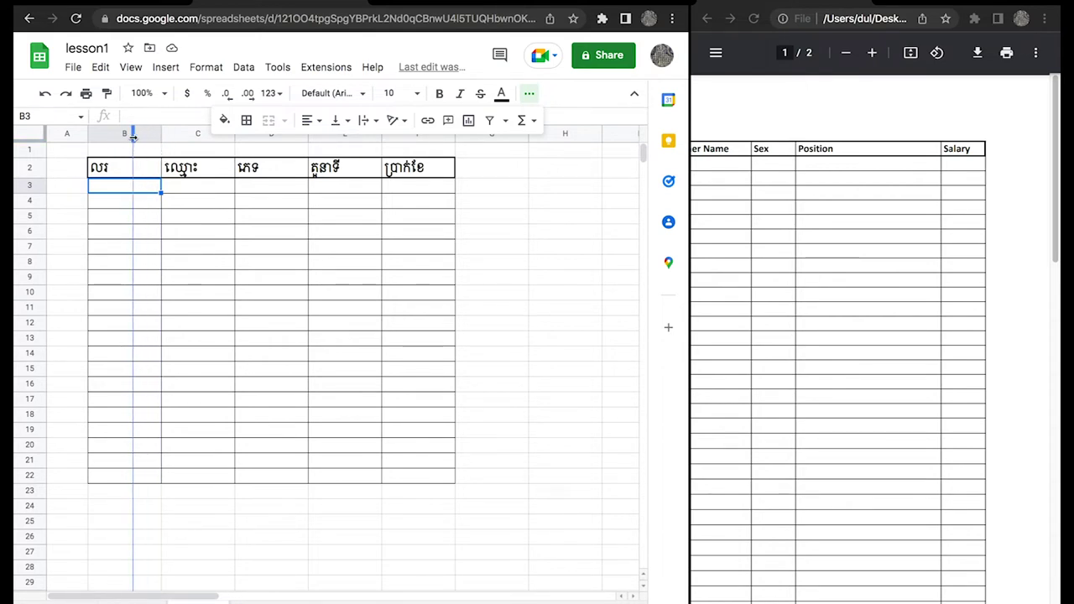
drag(209, 134, 244, 141)
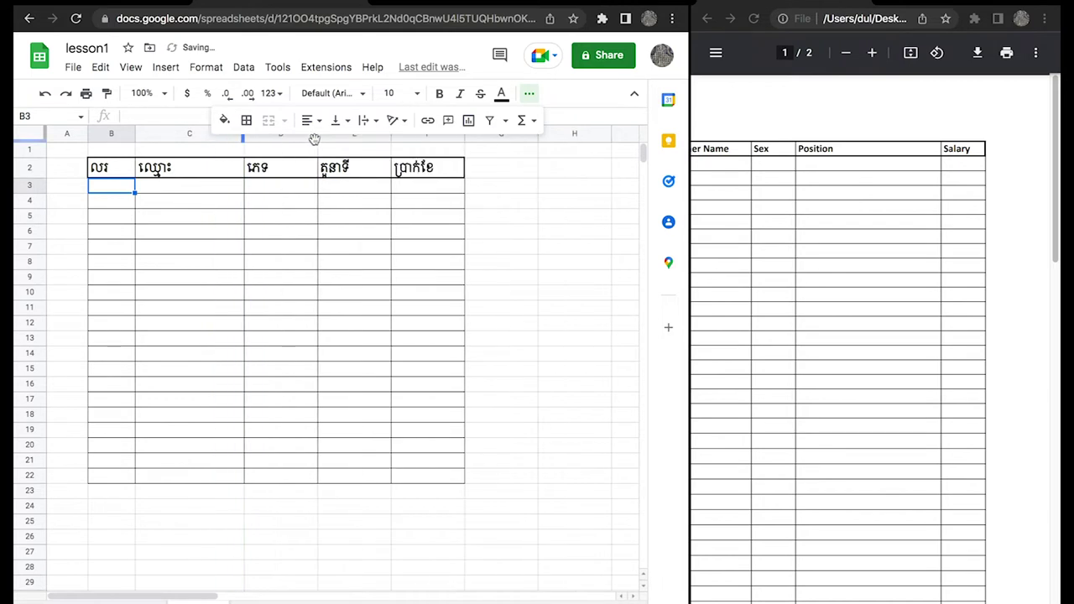
mouse_move(318, 140)
mouse_down()
mouse_move(274, 140)
mouse_move(285, 140)
mouse_up()
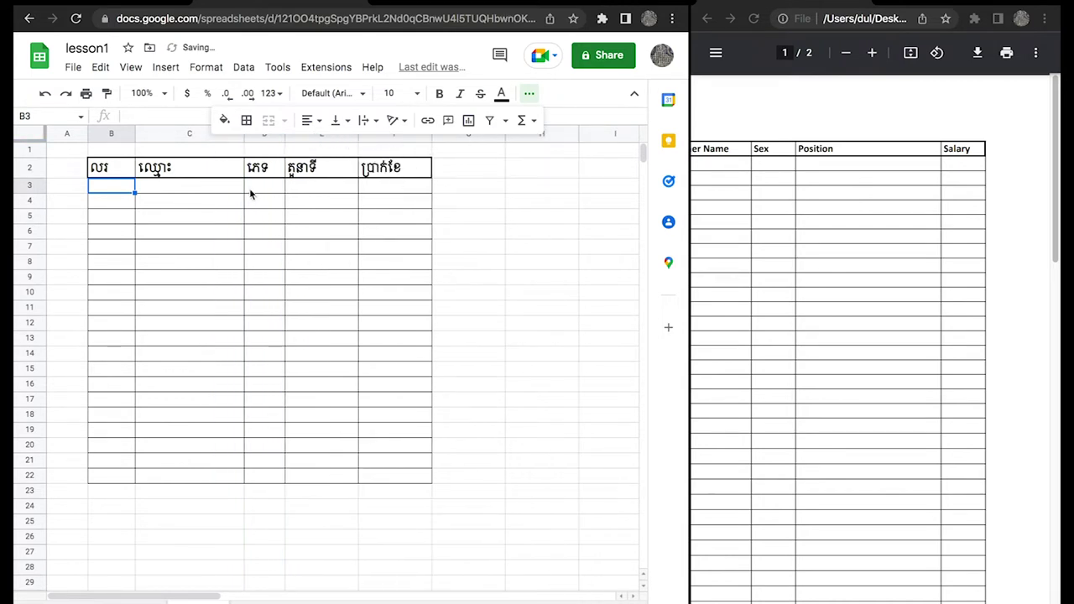
Centre the five header labels in B2:F2 horizontally.
click(220, 189)
click(130, 174)
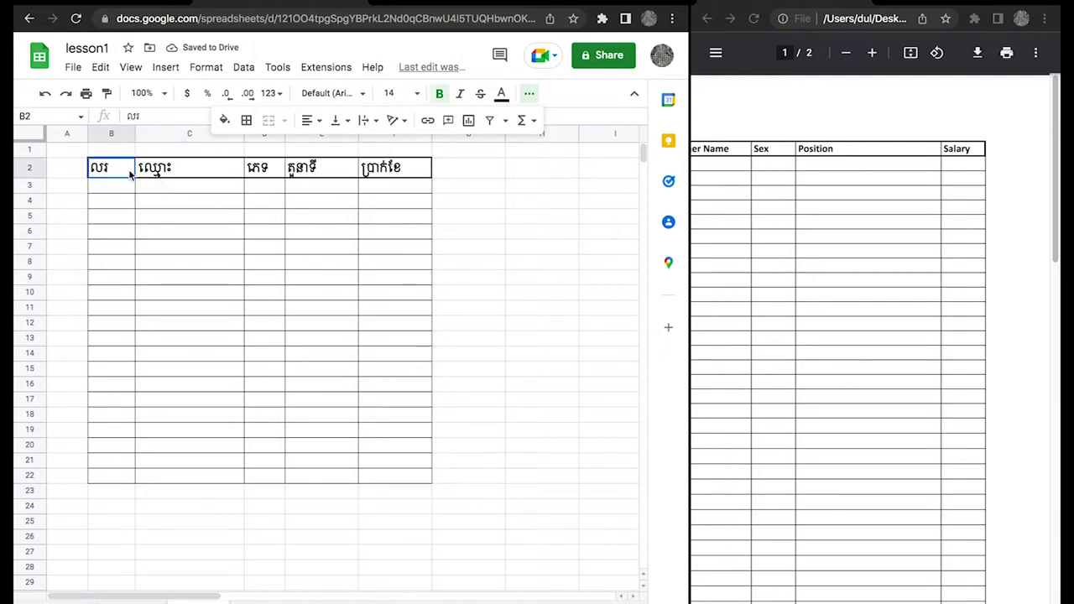
drag(130, 173, 401, 170)
click(308, 120)
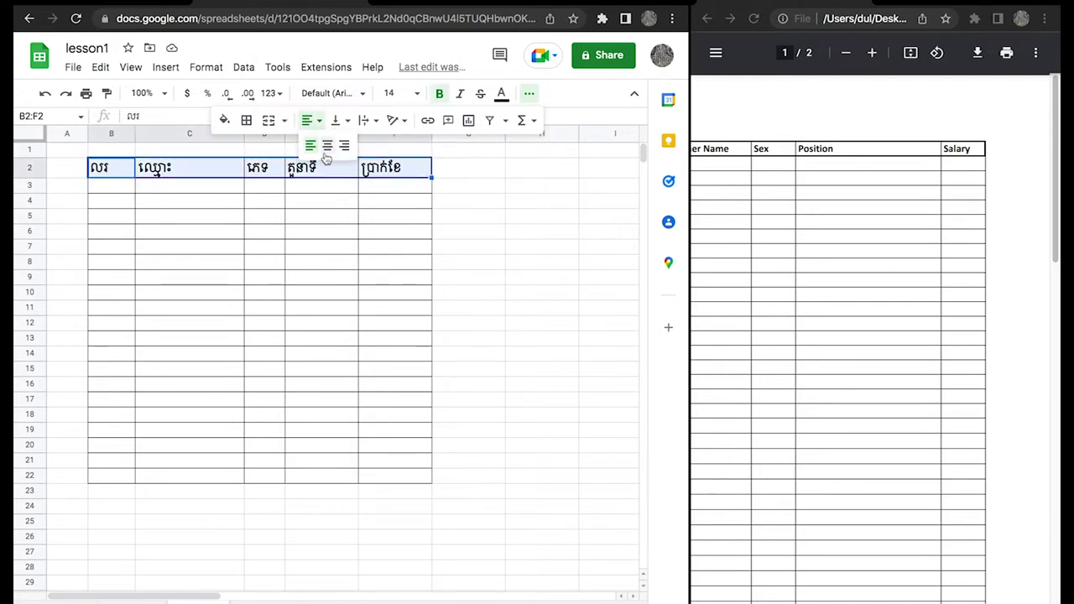
click(327, 146)
click(475, 215)
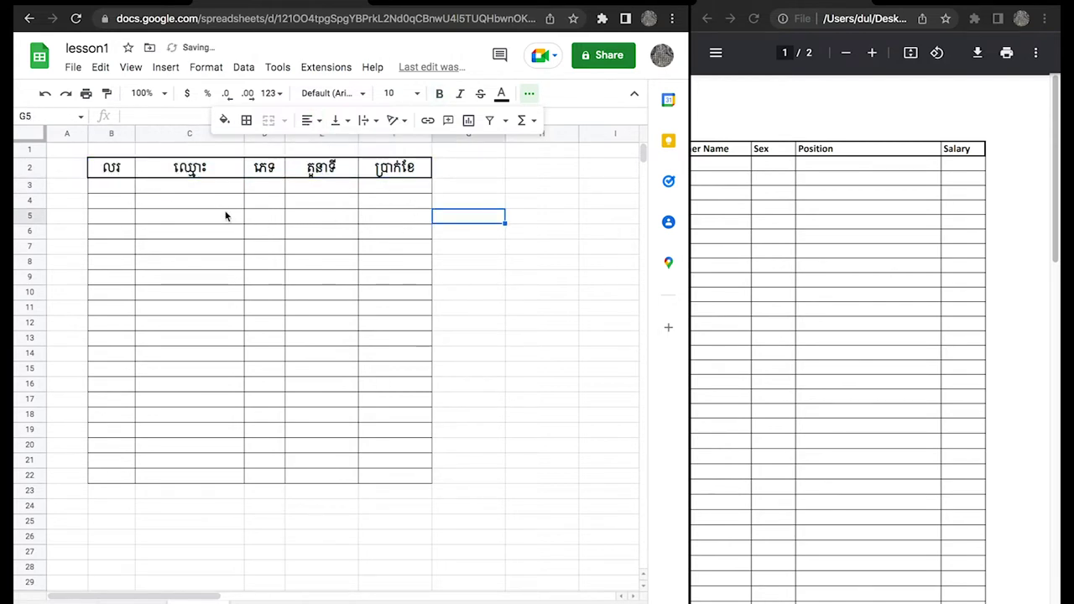
click(122, 191)
click(805, 232)
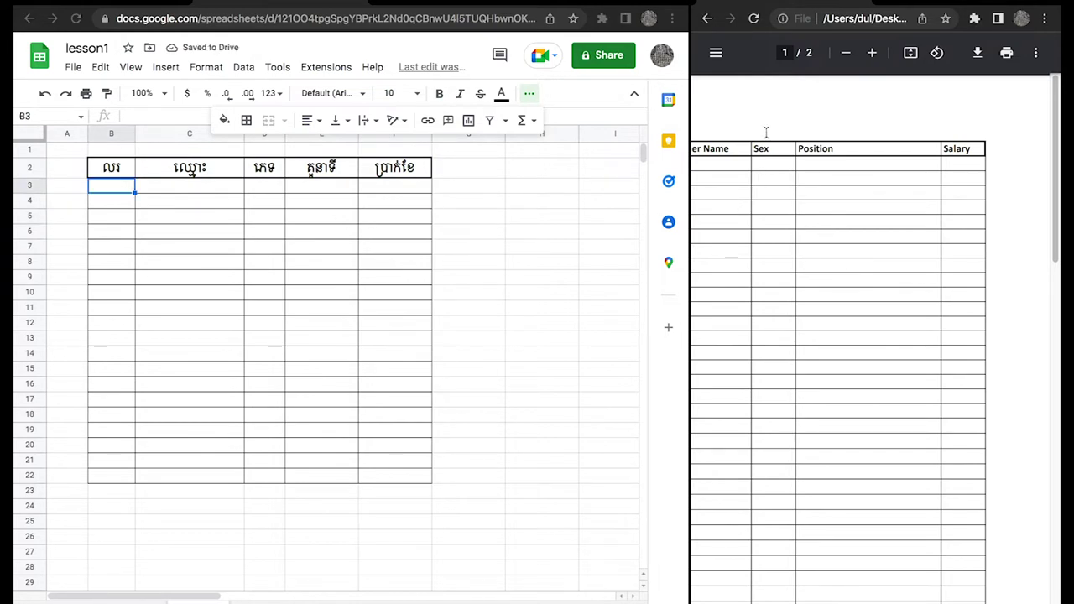
scroll(697, 578, left, 2)
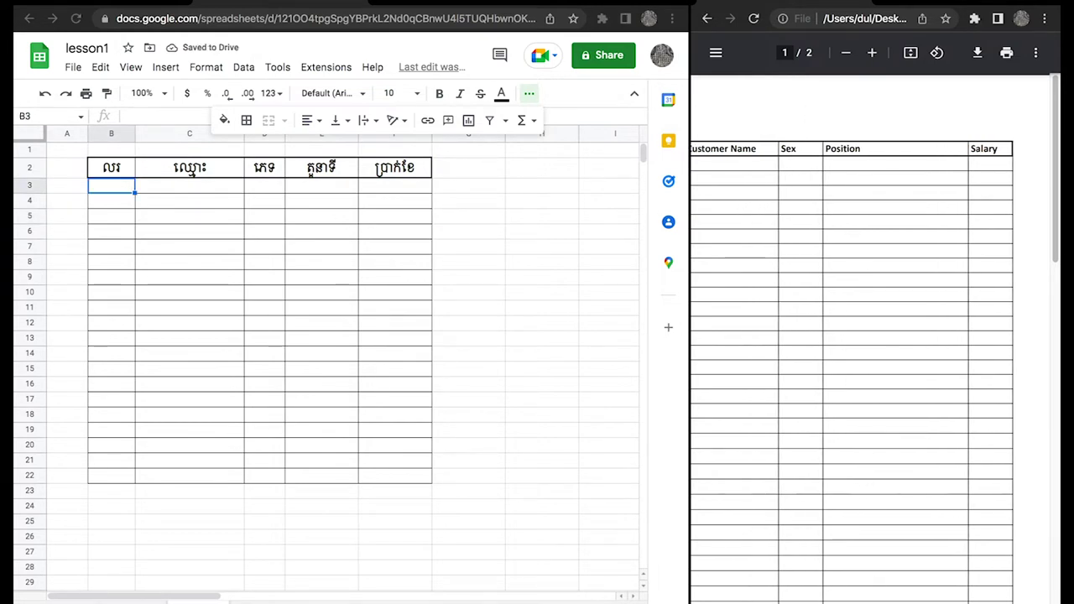
Enter the first ID in cell B3.
scroll(696, 578, left, 3)
click(284, 270)
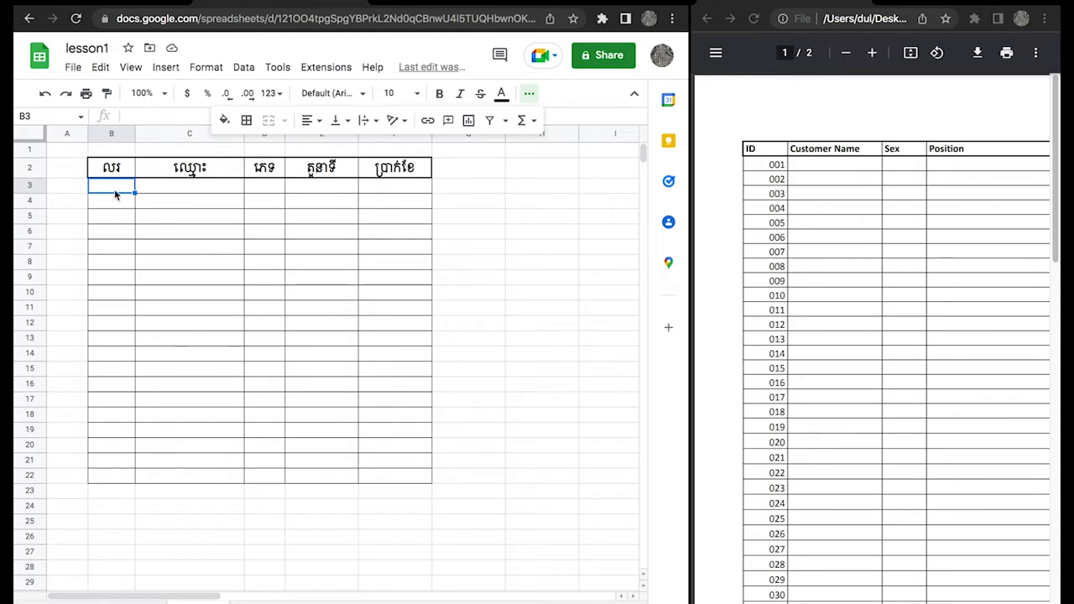
text(0)
key(BackSpace)
key(BackSpace)
key(BackSpace)
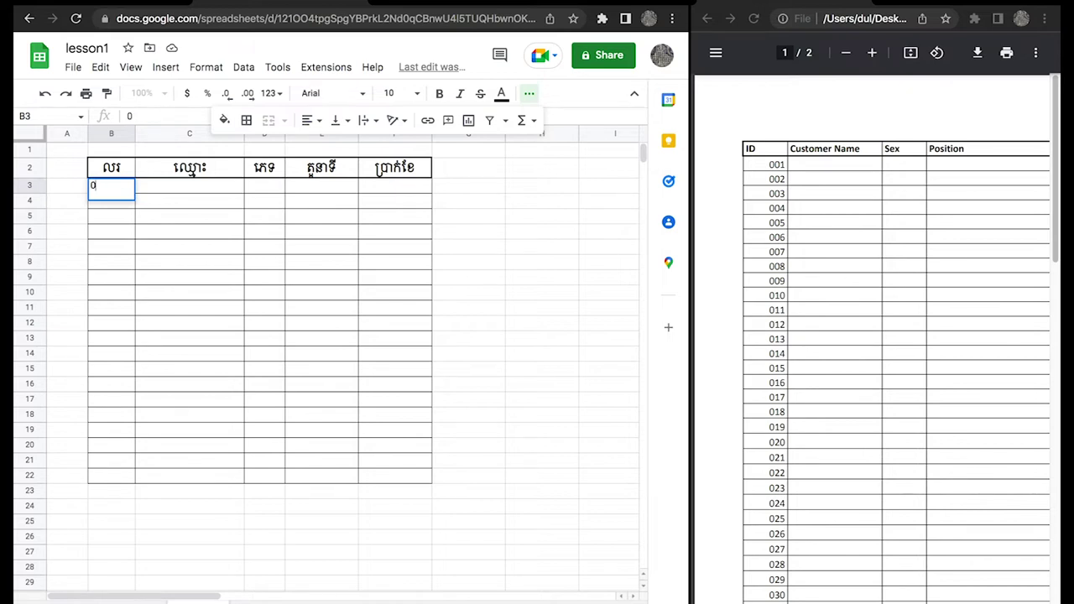
text(1)
key(Return)
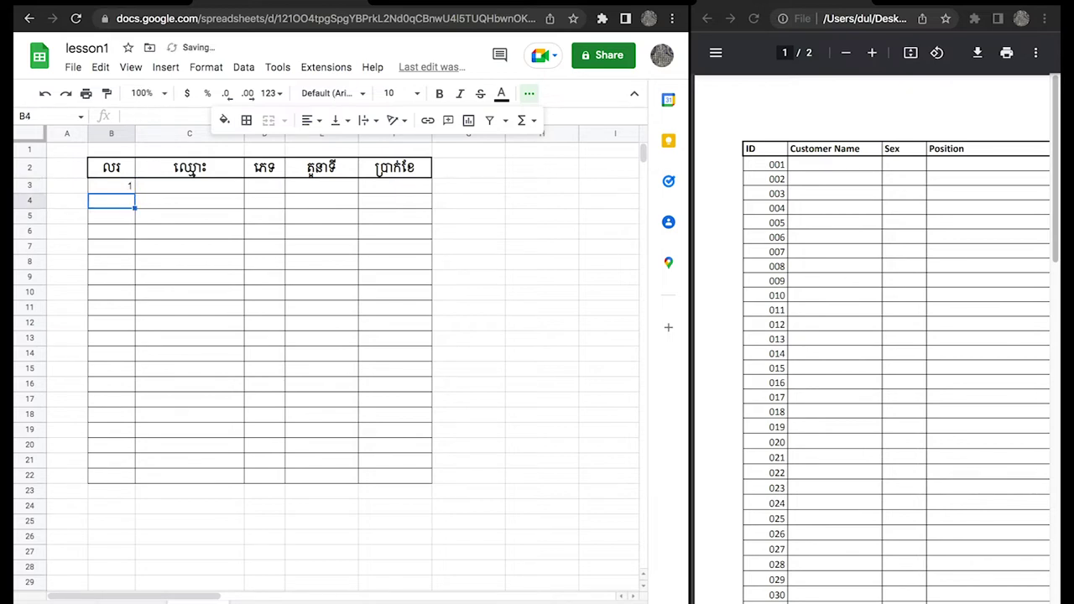
Give B3:B22 the custom number format 000 so IDs keep leading zeros.
click(114, 189)
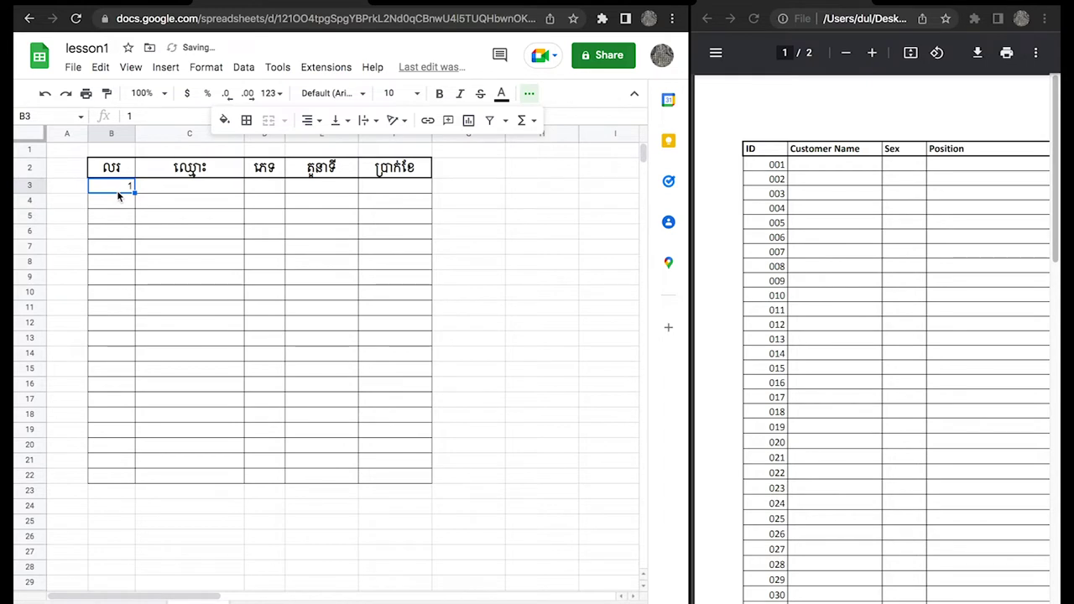
drag(119, 229, 116, 485)
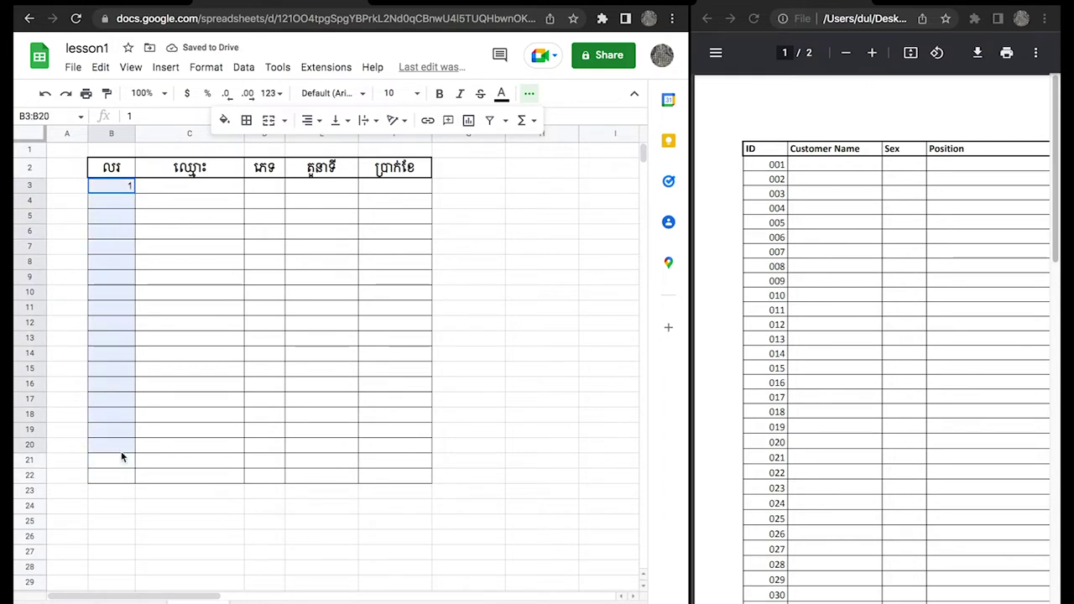
click(205, 67)
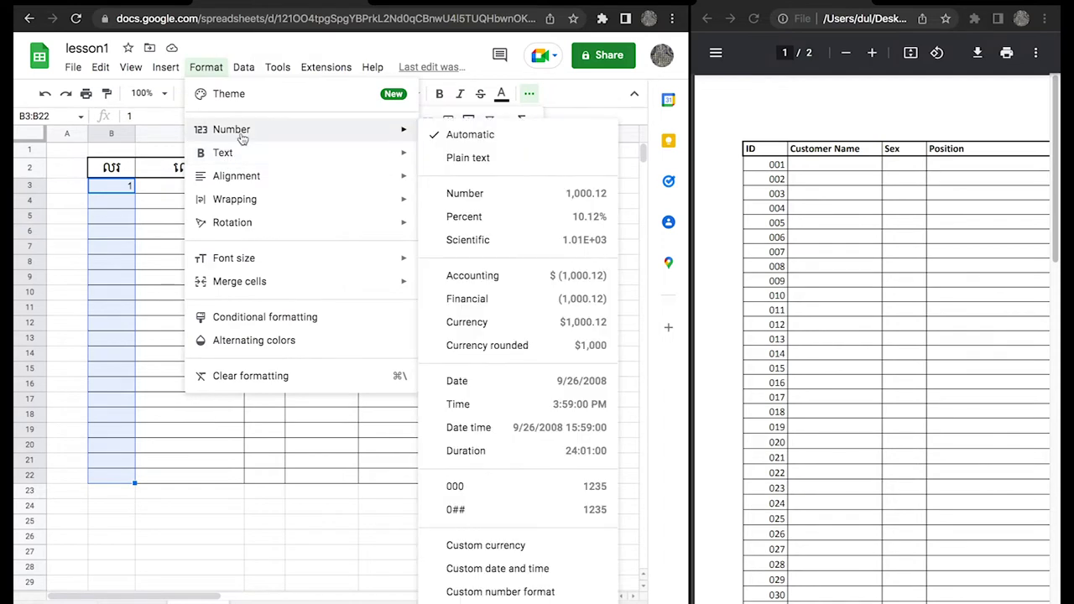
mouse_move(231, 129)
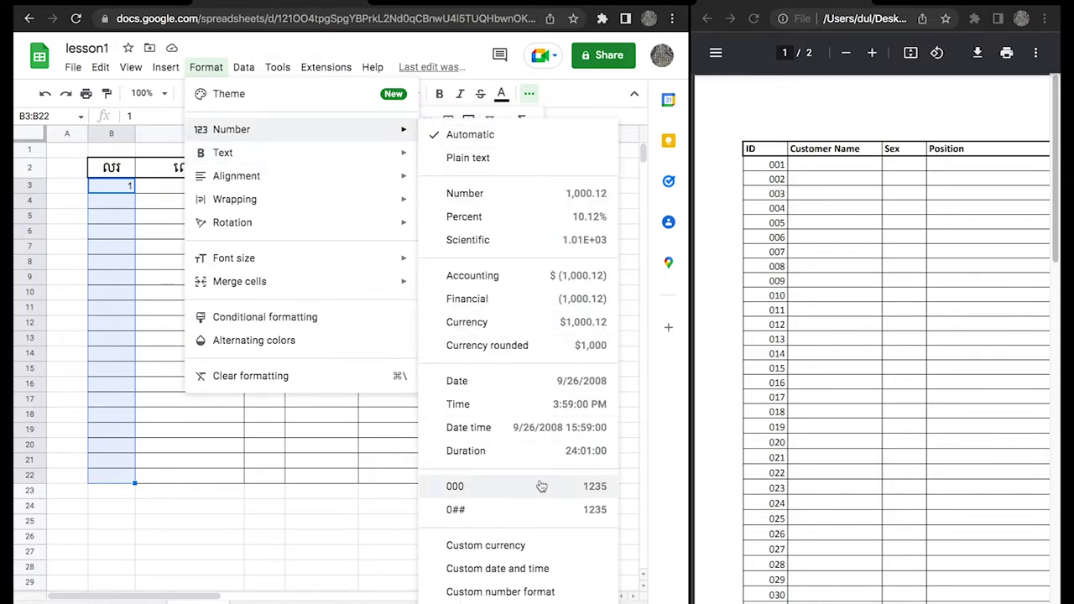
click(541, 592)
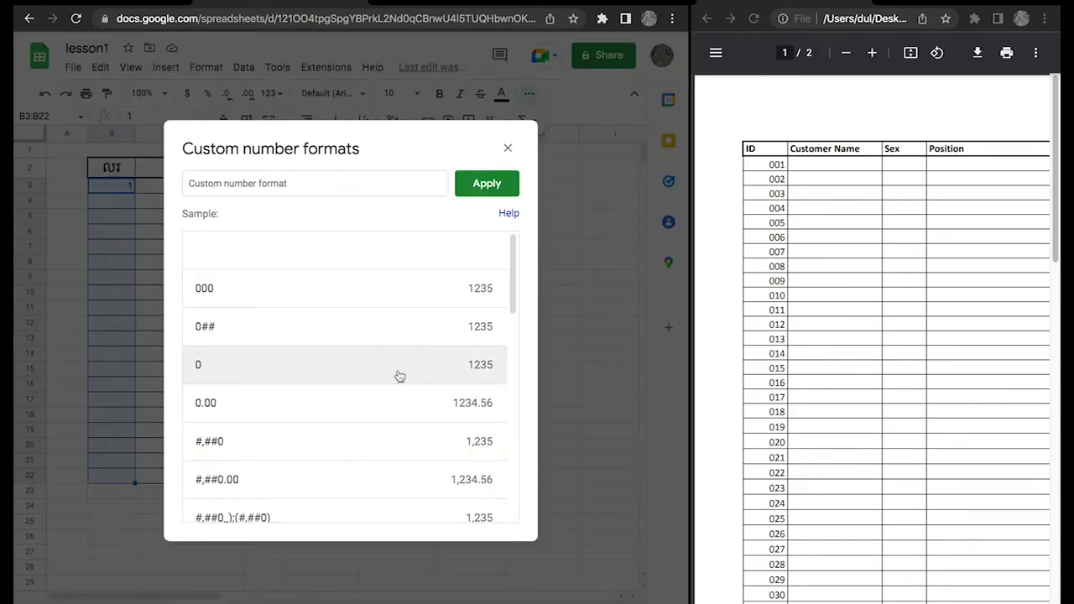
click(354, 183)
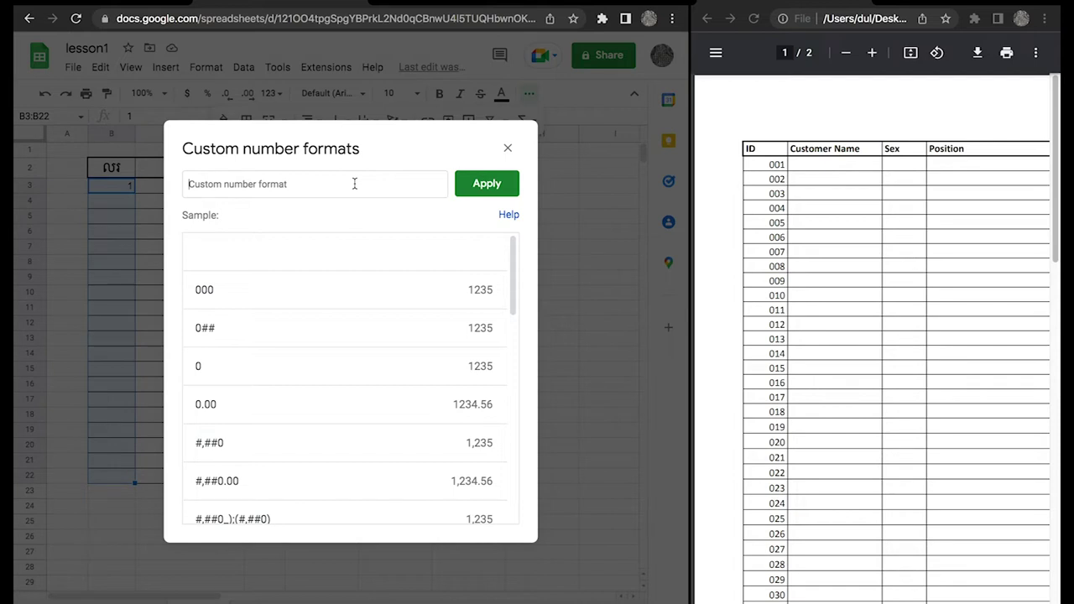
text(000)
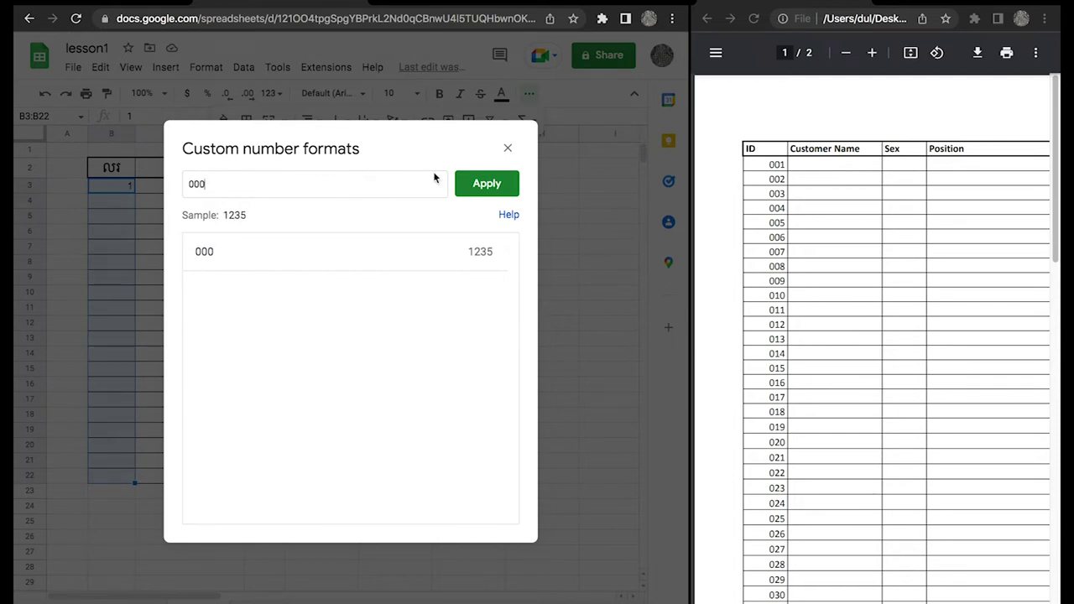
click(491, 183)
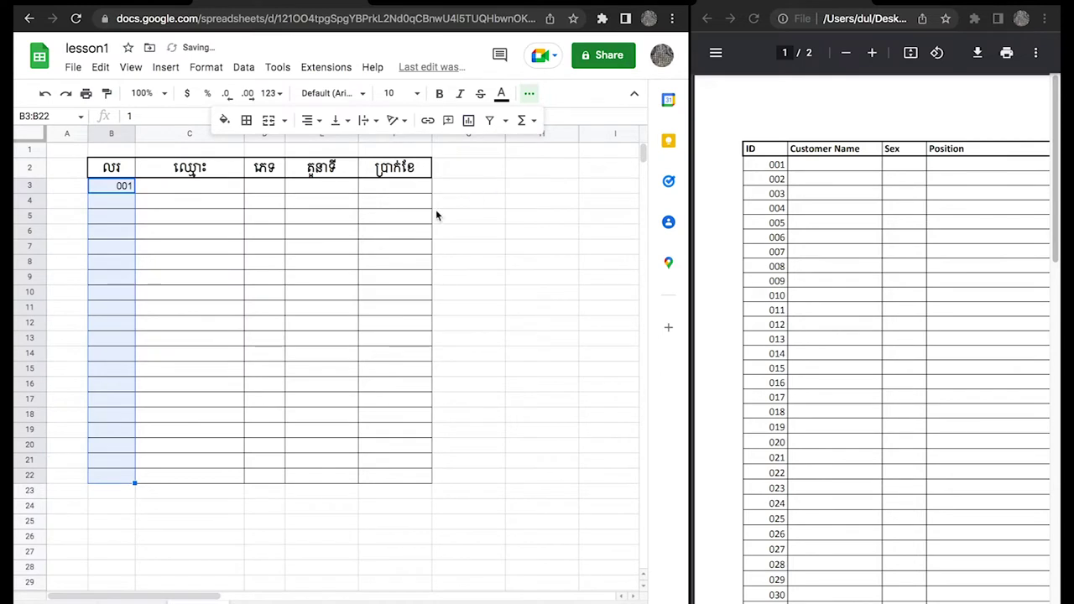
click(236, 266)
click(118, 186)
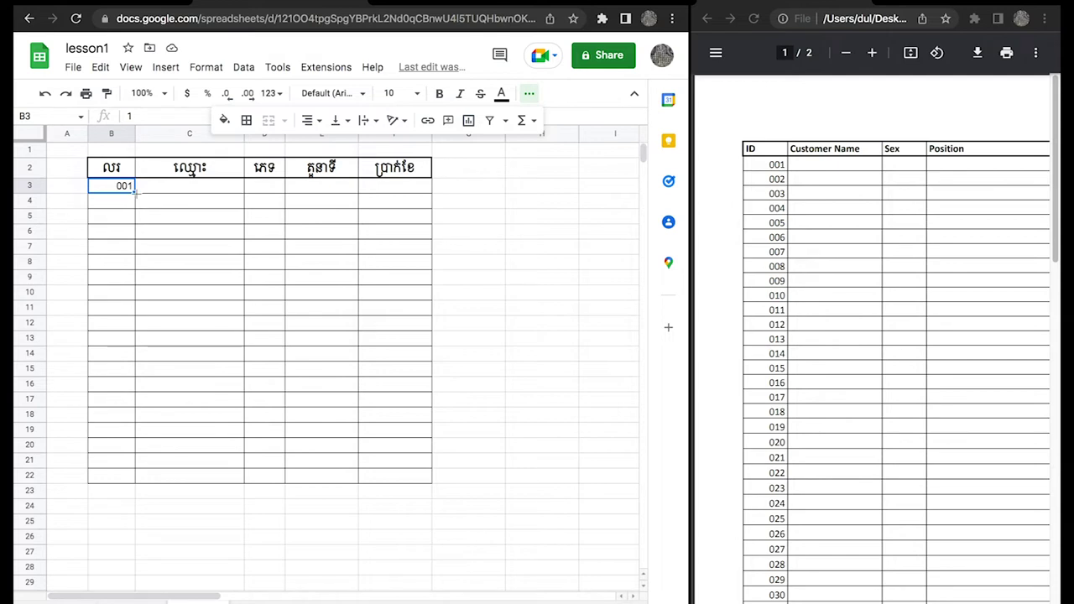
Fill the ID series 001 through 020 down from B3 to B22.
drag(132, 201, 132, 246)
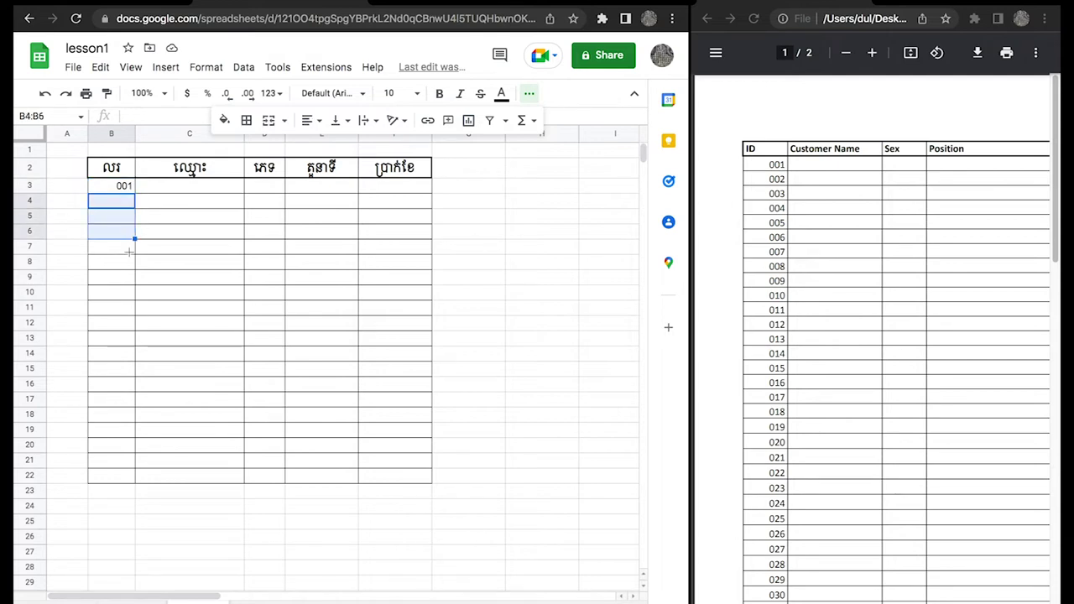
drag(141, 353, 135, 354)
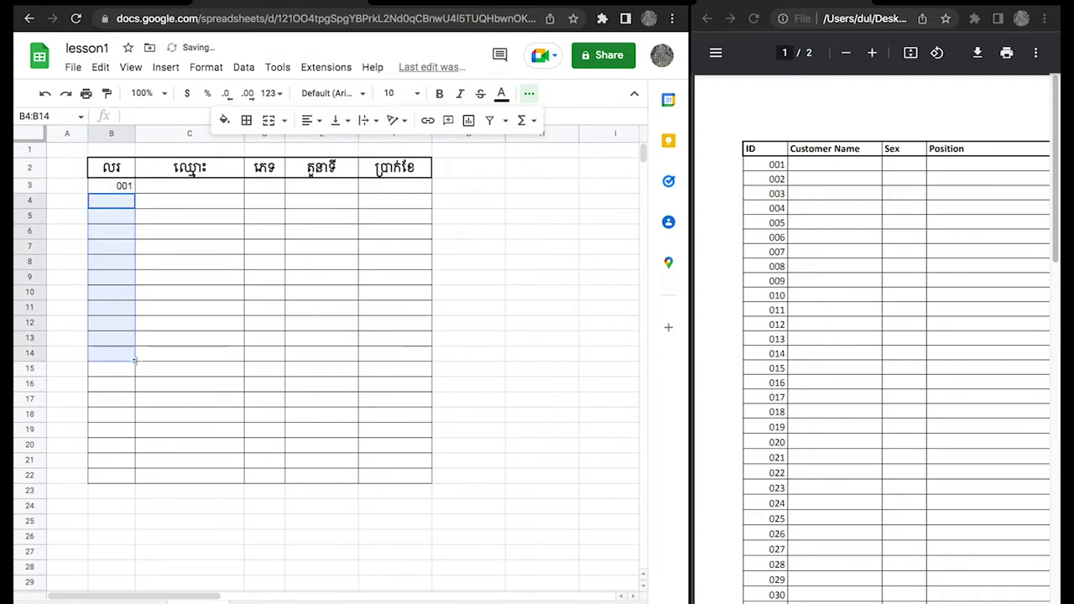
shift+click(118, 474)
click(204, 374)
click(113, 182)
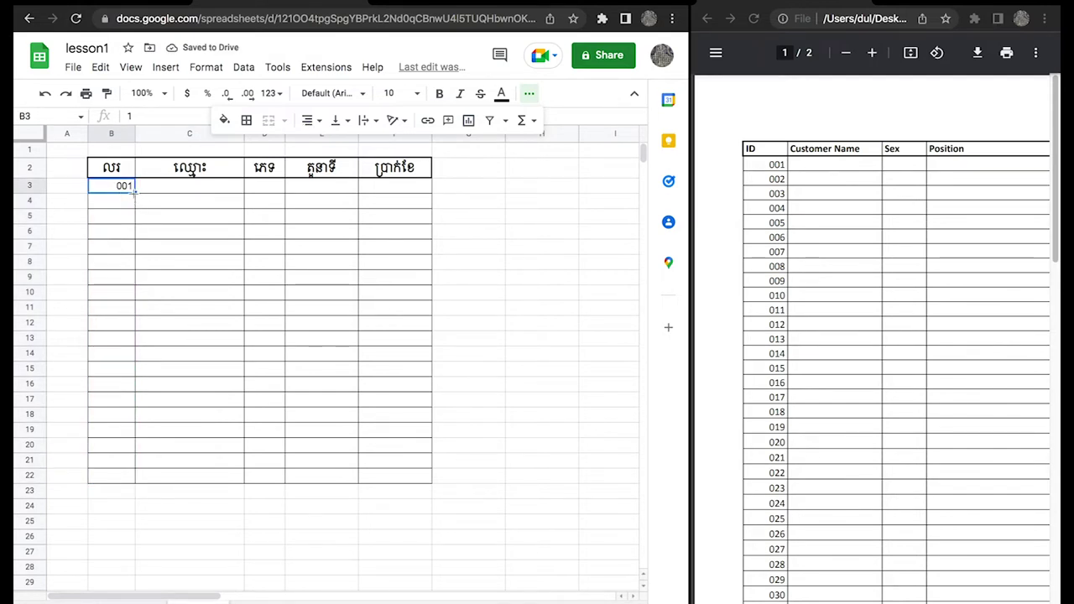
right_click(134, 191)
click(111, 248)
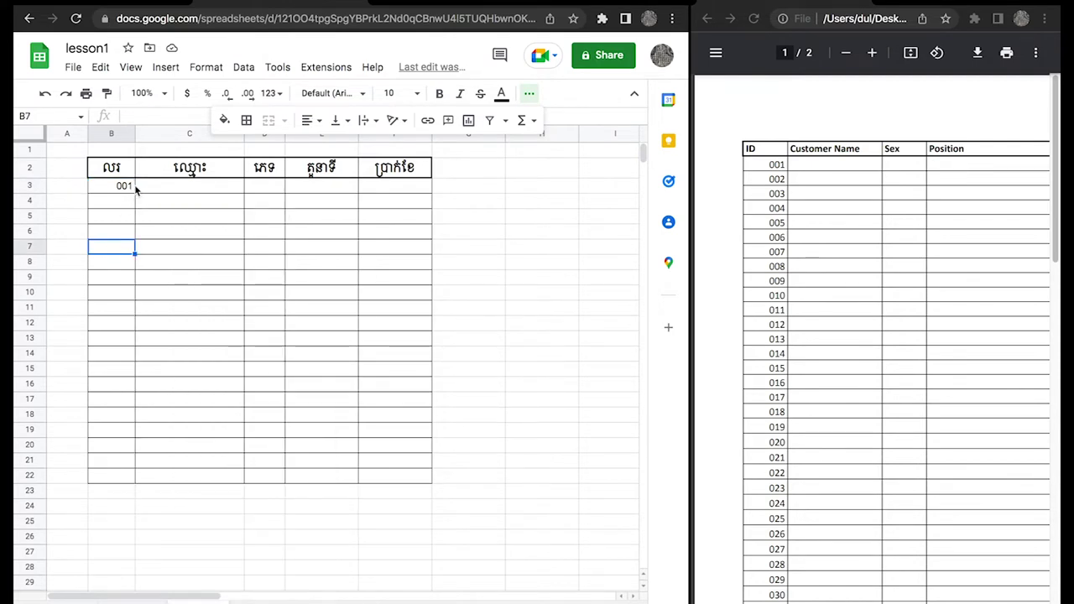
click(130, 190)
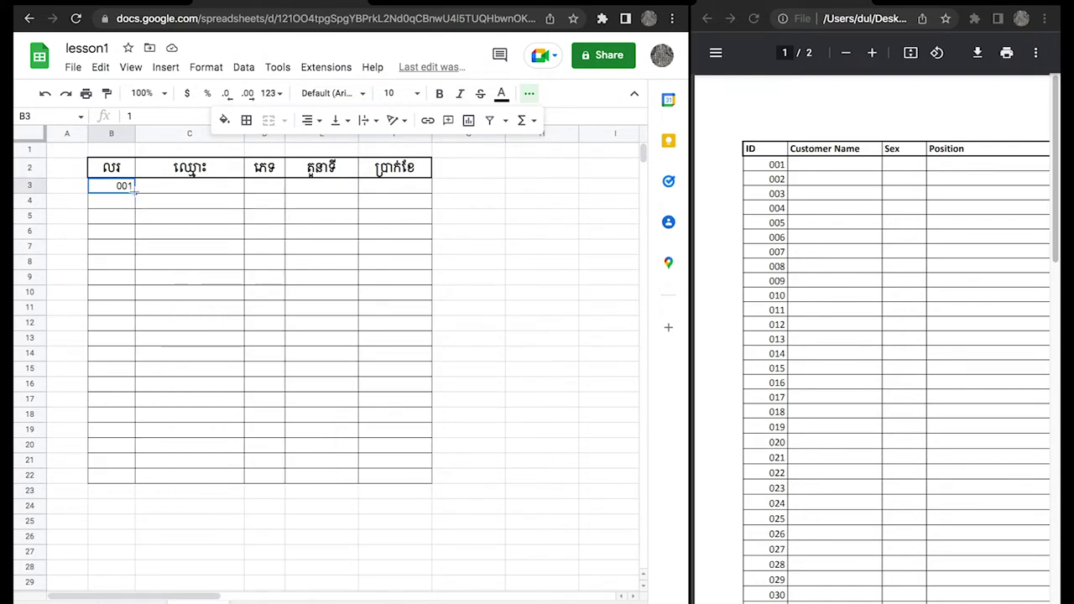
drag(134, 192, 134, 344)
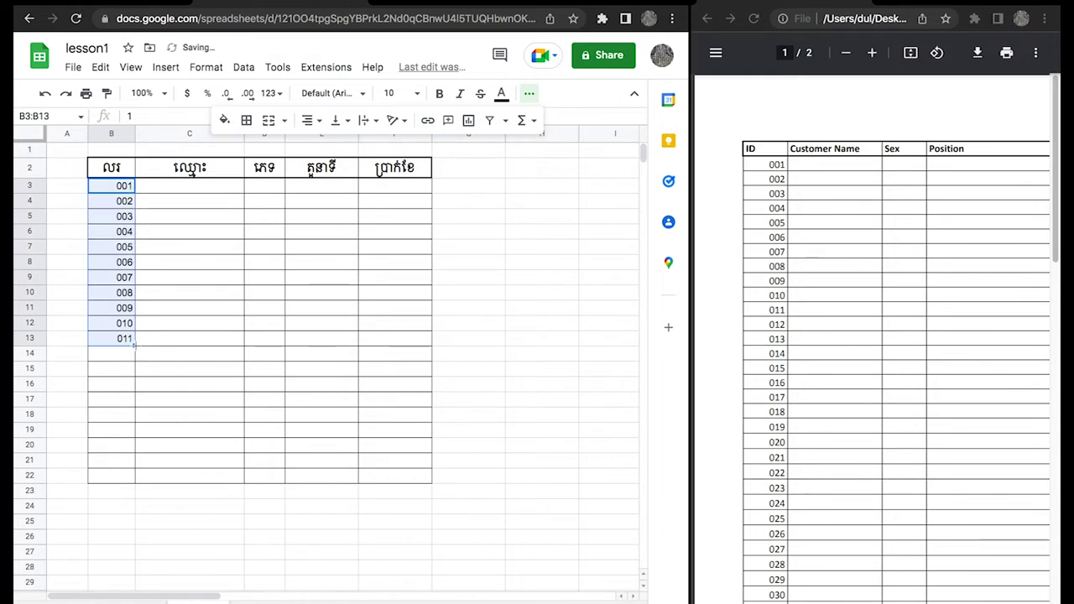
key(ctrl+z)
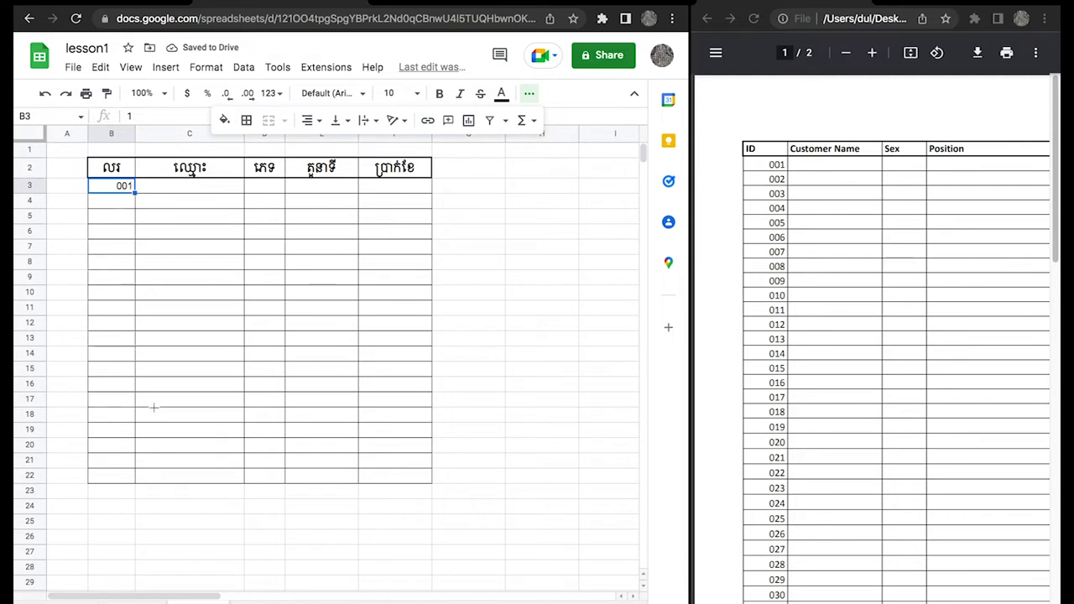
drag(153, 408, 133, 478)
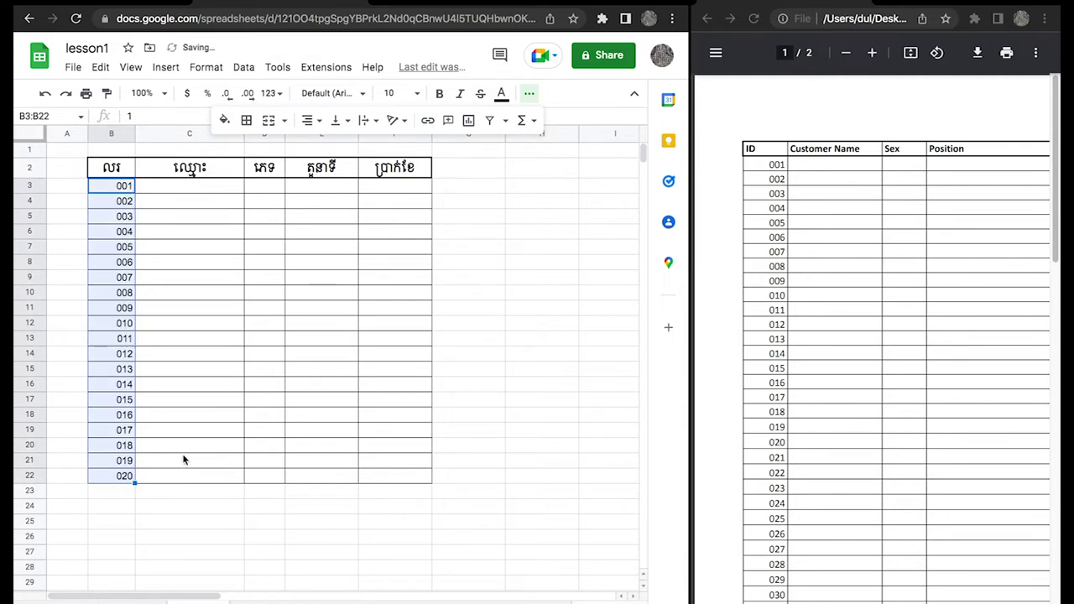
click(219, 388)
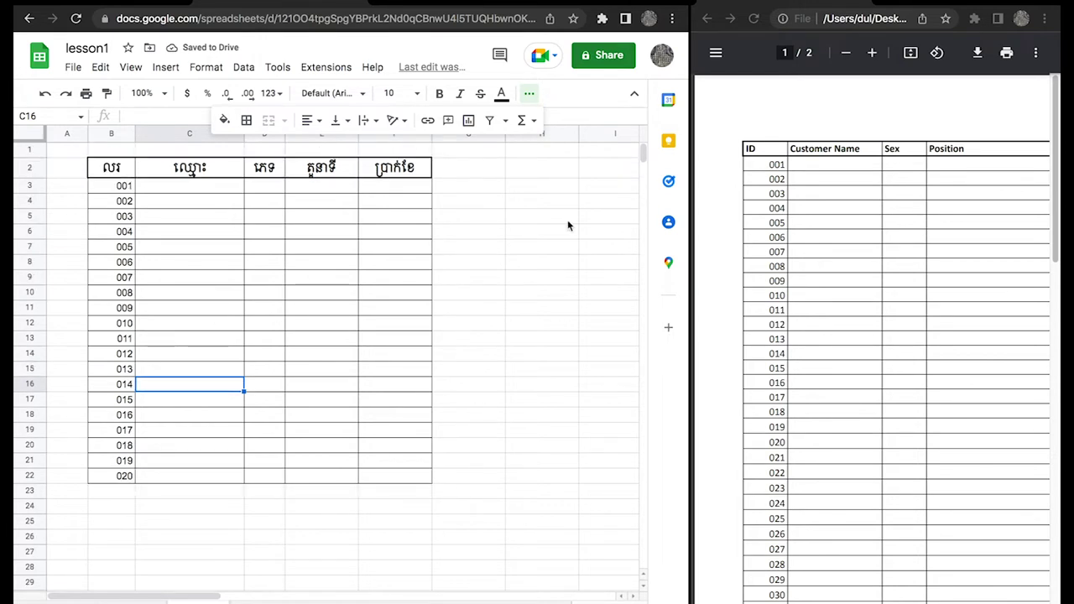
click(116, 187)
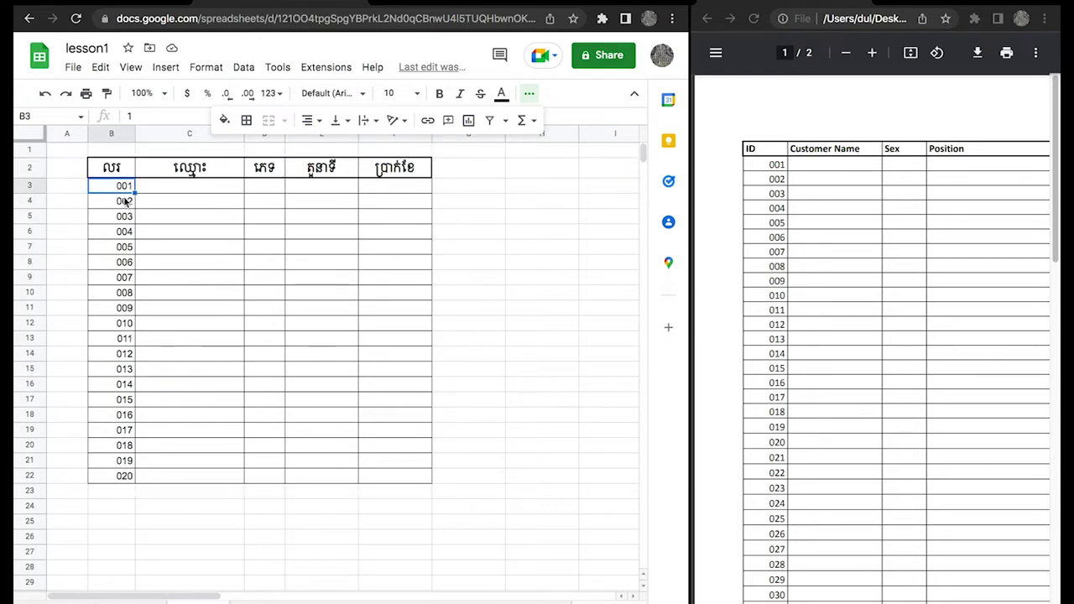
Change cell B4's custom number format from 000 to 00 so it shows 02.
click(200, 190)
scroll(257, 312, down, 5)
scroll(257, 311, up, 5)
click(174, 309)
scroll(161, 352, down, 5)
scroll(162, 353, up, 5)
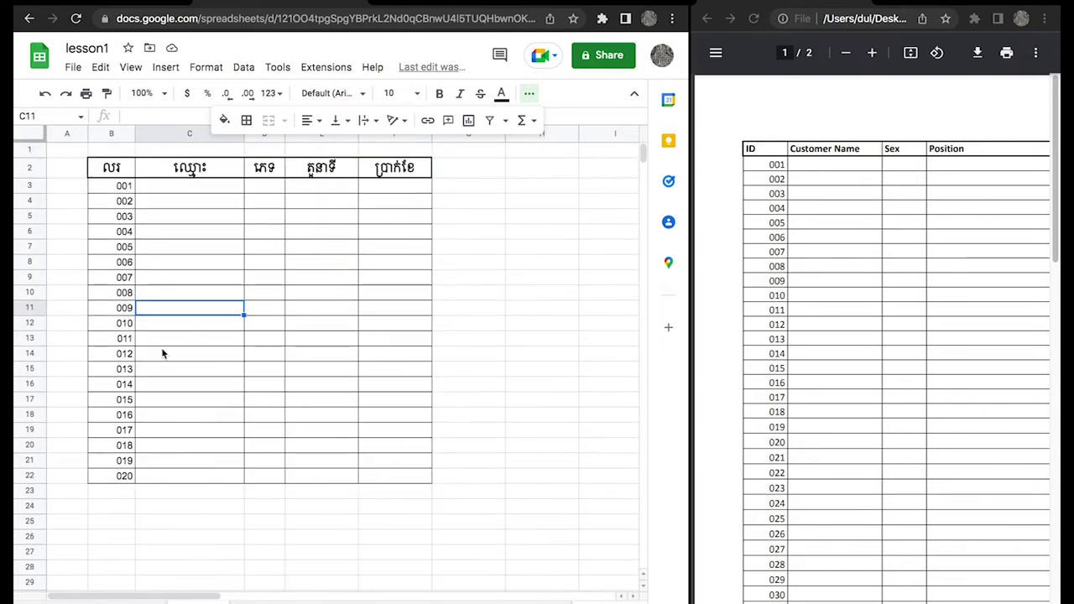
click(124, 206)
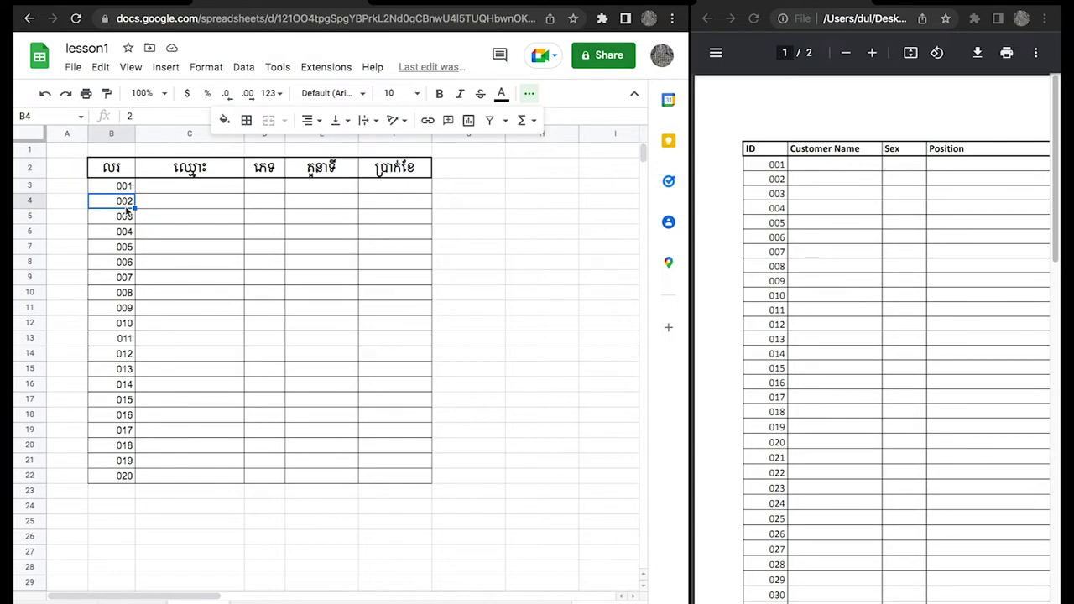
click(211, 71)
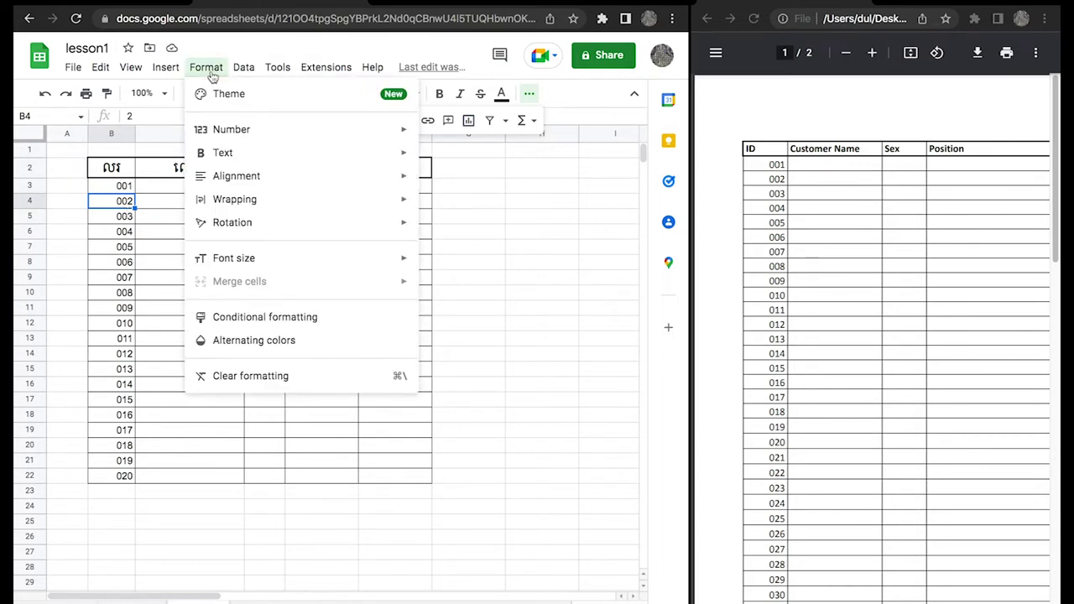
mouse_move(231, 130)
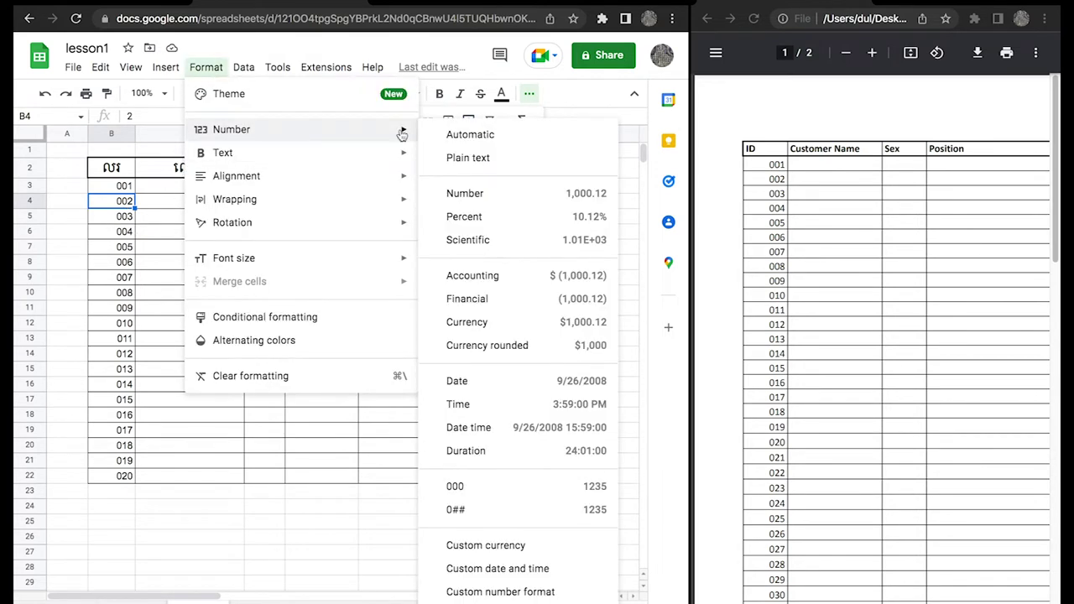
click(514, 592)
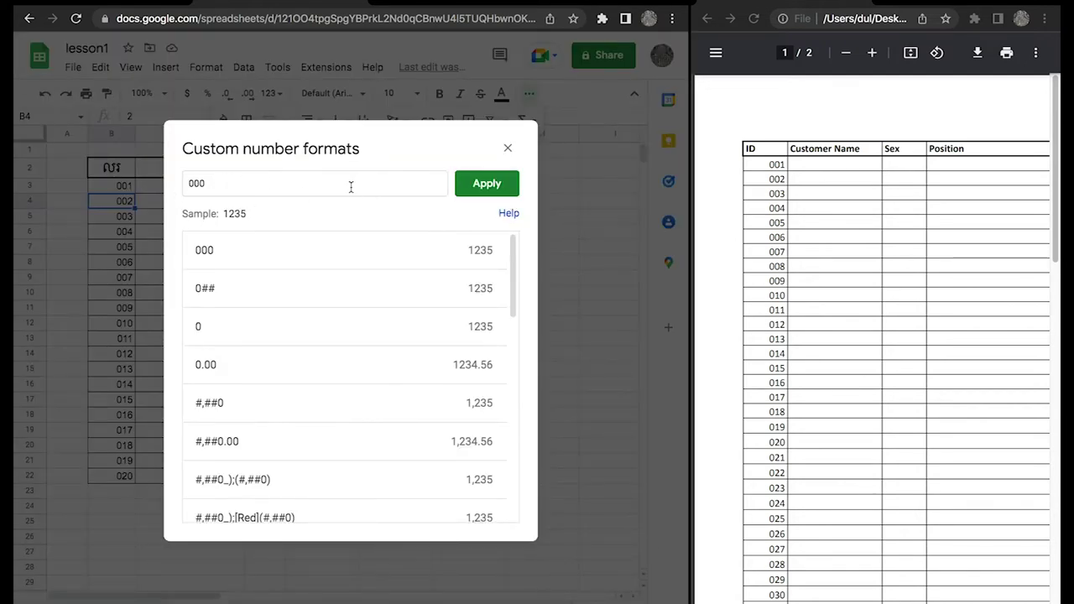
double_click(192, 173)
click(249, 187)
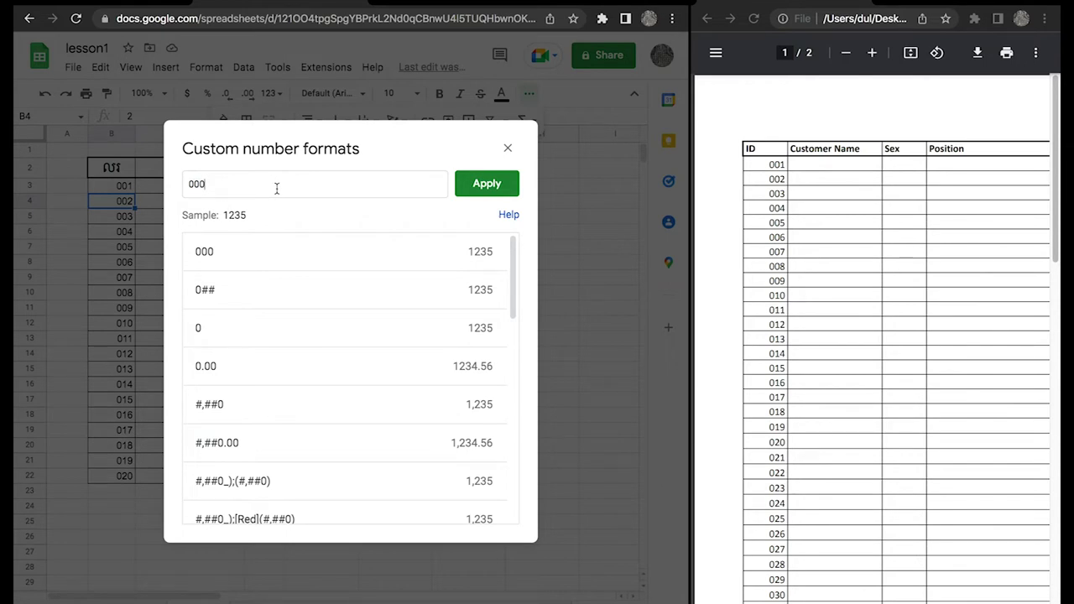
key(BackSpace)
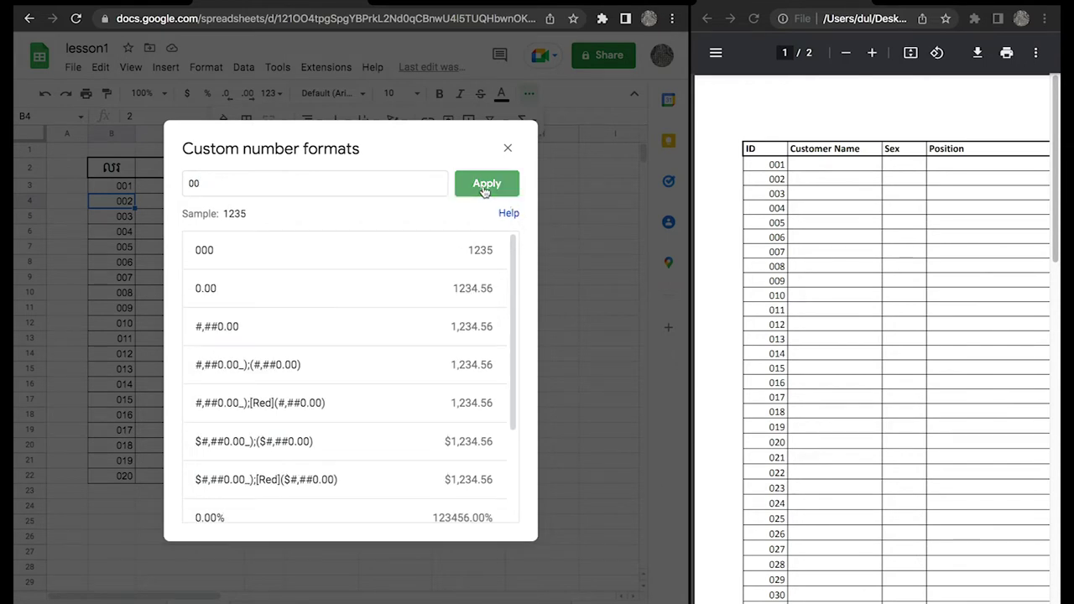
click(486, 184)
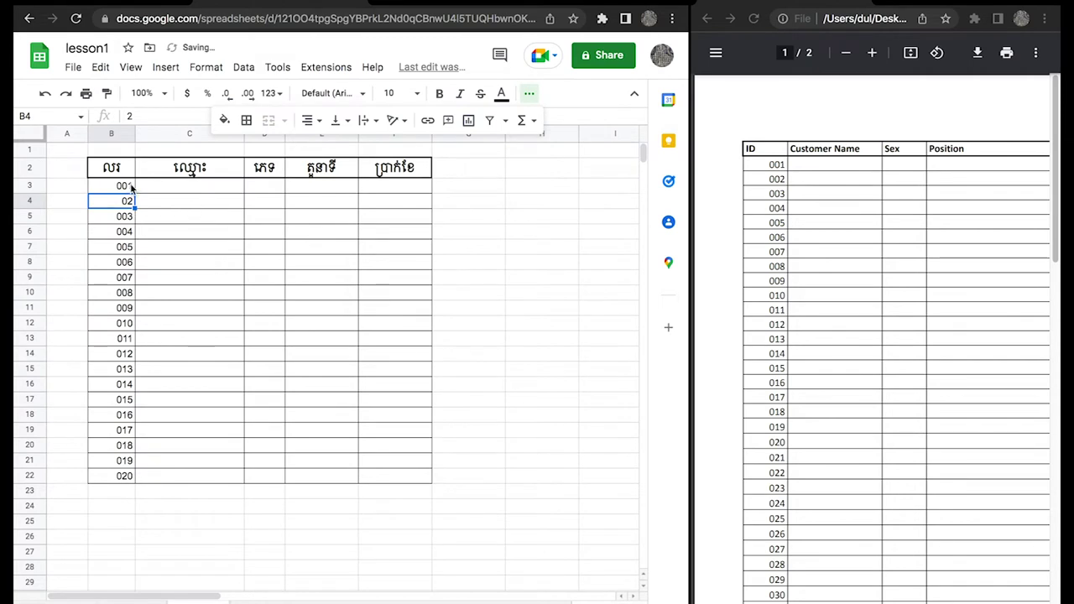
Apply the 00 custom number format to all the IDs in B3:B22.
drag(131, 188, 125, 473)
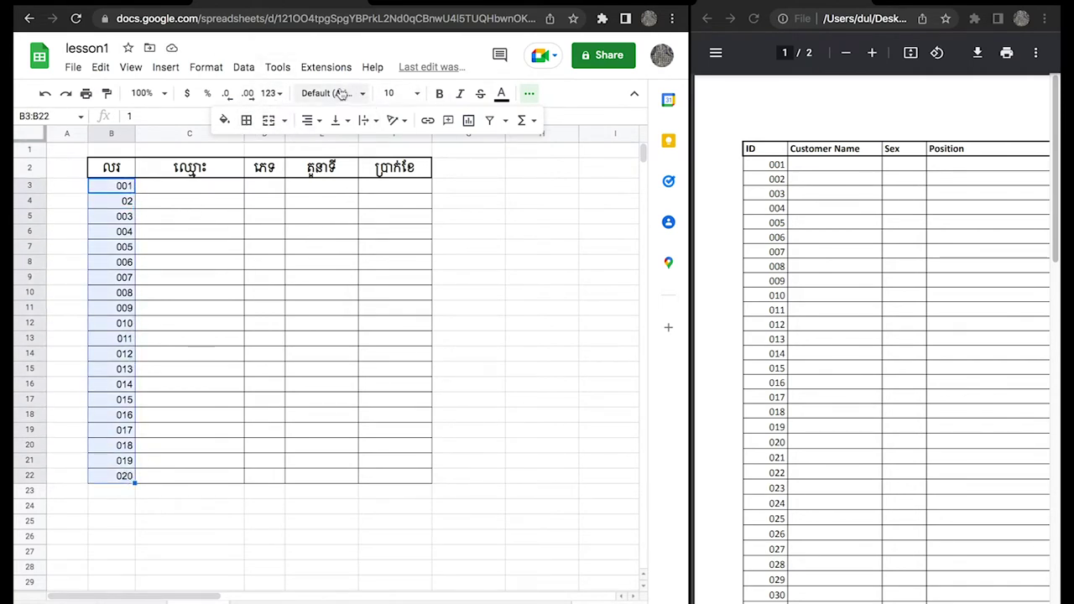
click(207, 69)
mouse_move(232, 129)
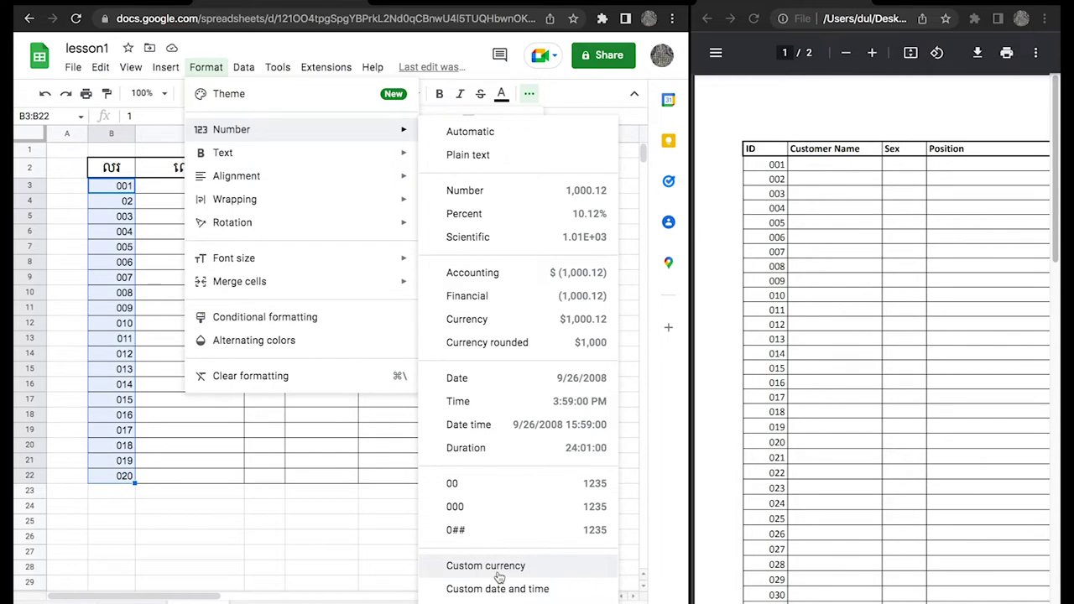
click(495, 601)
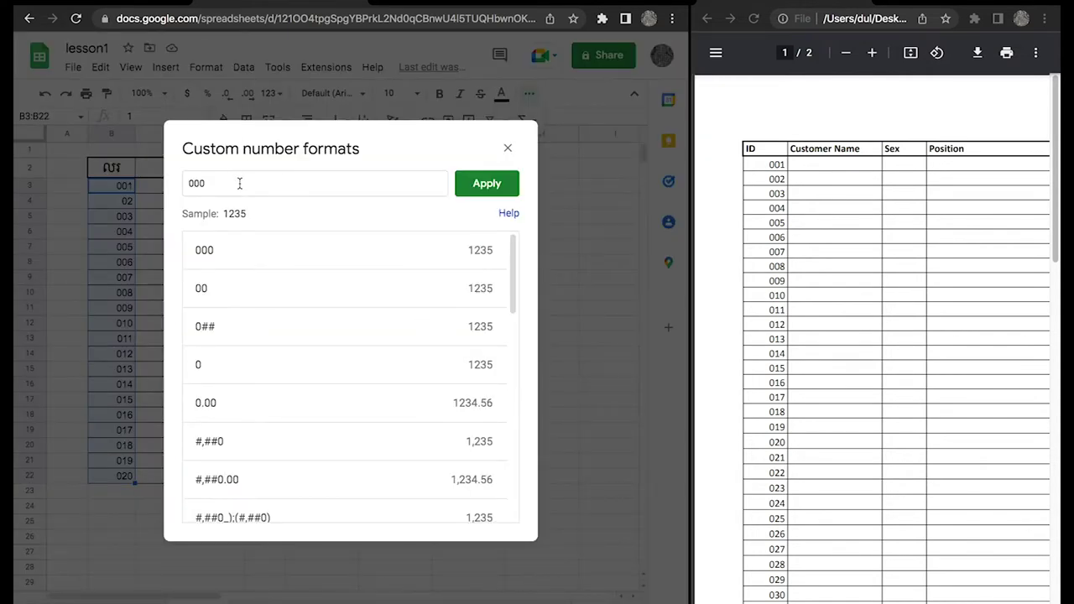
key(BackSpace)
key(Return)
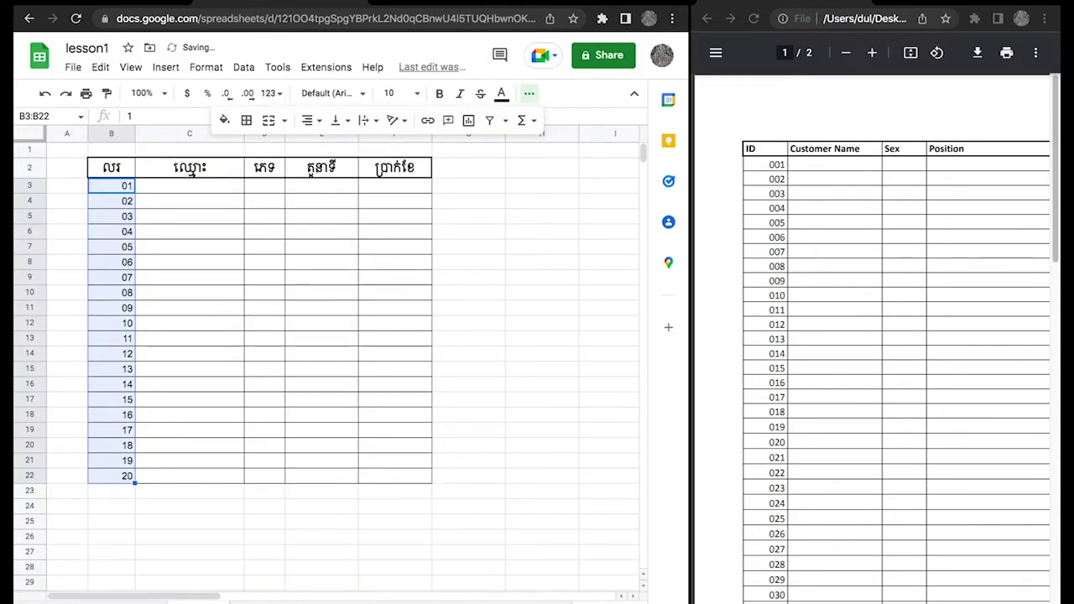
click(185, 280)
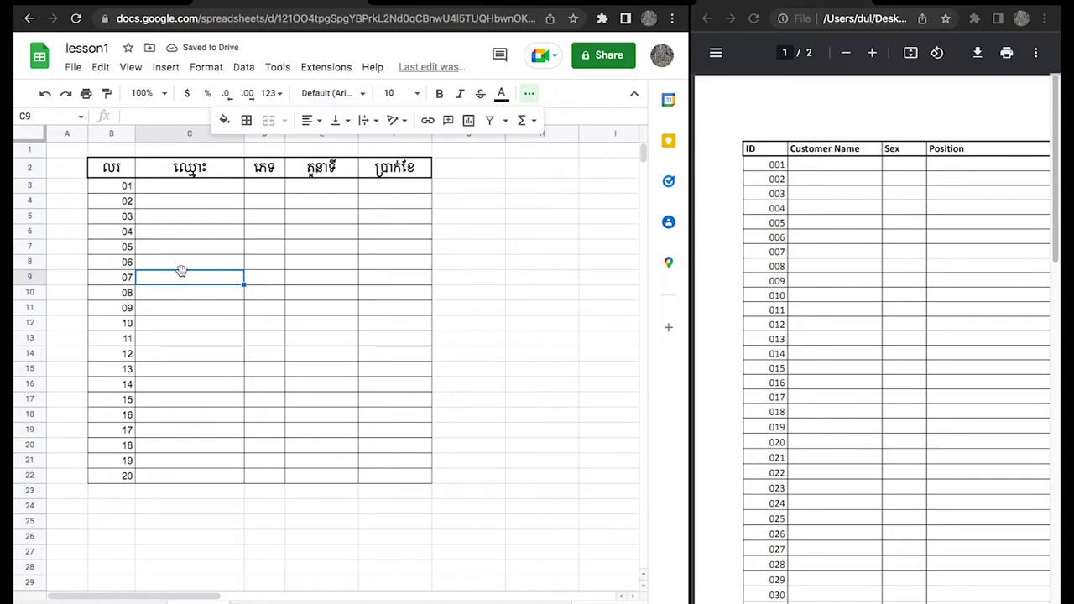
click(125, 216)
Examine the Attendent title and Week header labels in ex2.pdf.
scroll(144, 285, down, 5)
scroll(146, 283, up, 5)
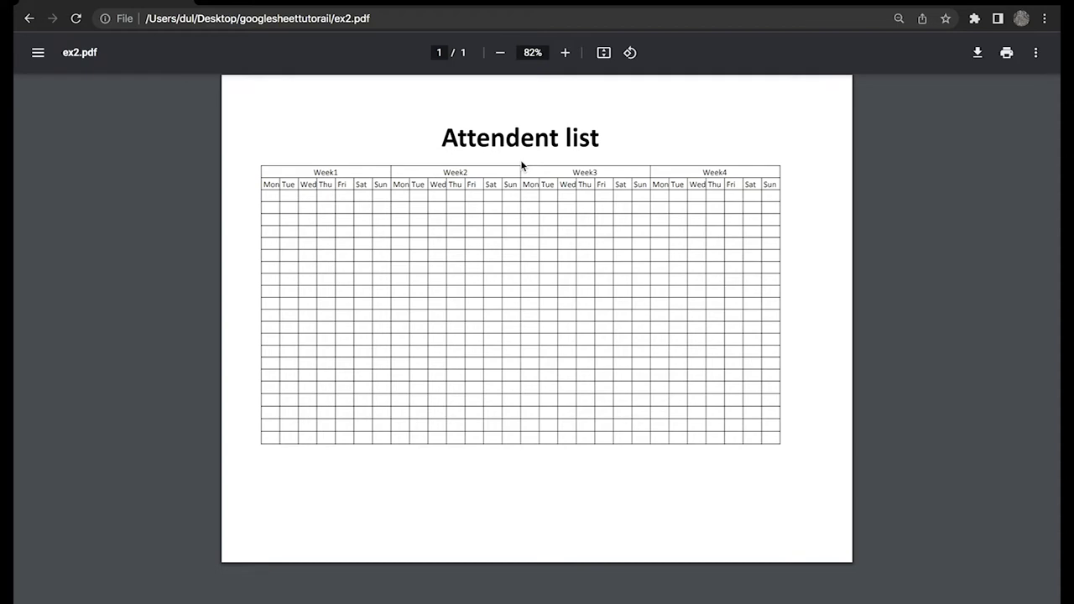
drag(444, 134, 553, 163)
click(602, 216)
drag(387, 137, 638, 300)
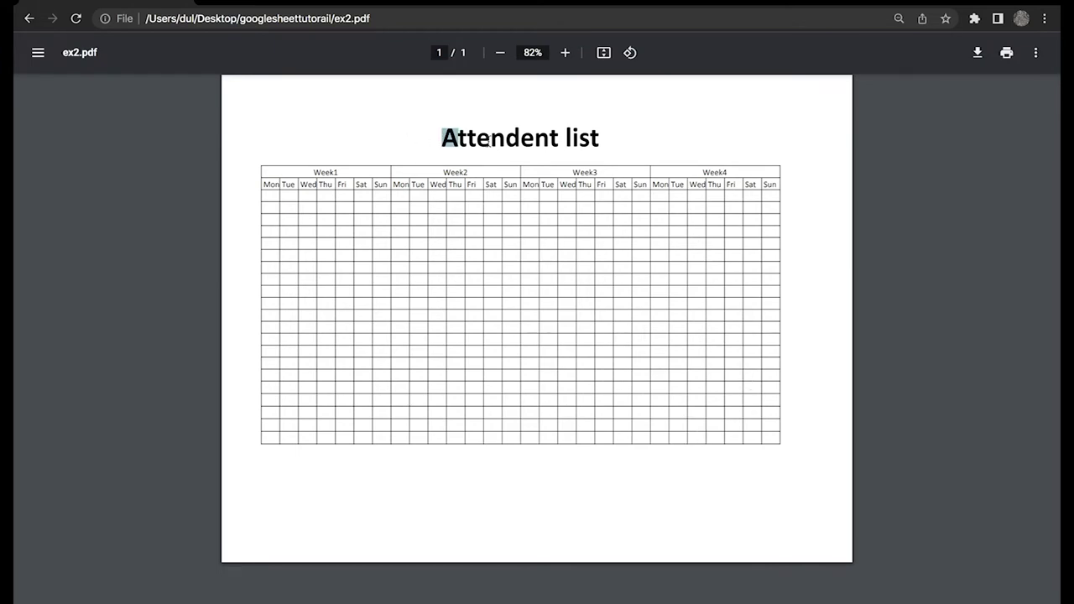
click(636, 301)
Tile ex2.pdf in Split View beside a wider spreadsheet, then add a blank sheet.
key(ctrl+Up)
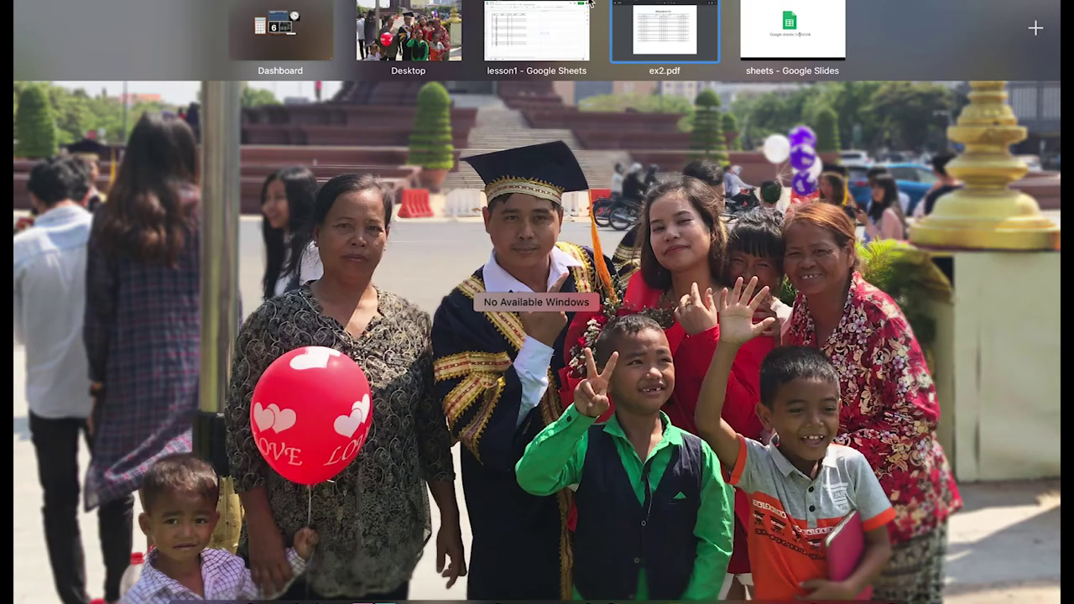
drag(660, 19, 562, 33)
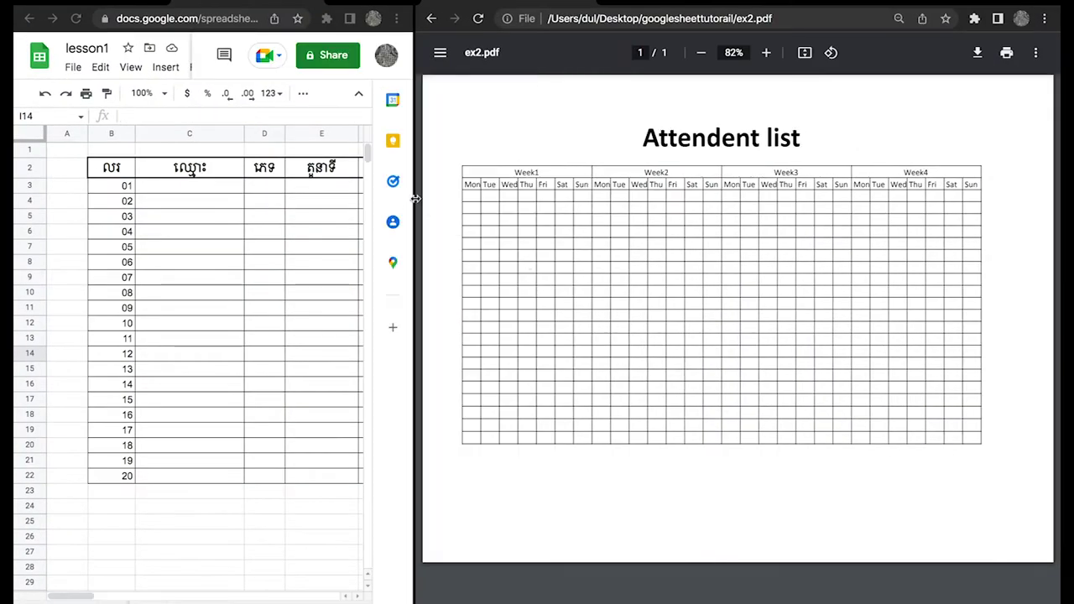
drag(412, 232, 653, 271)
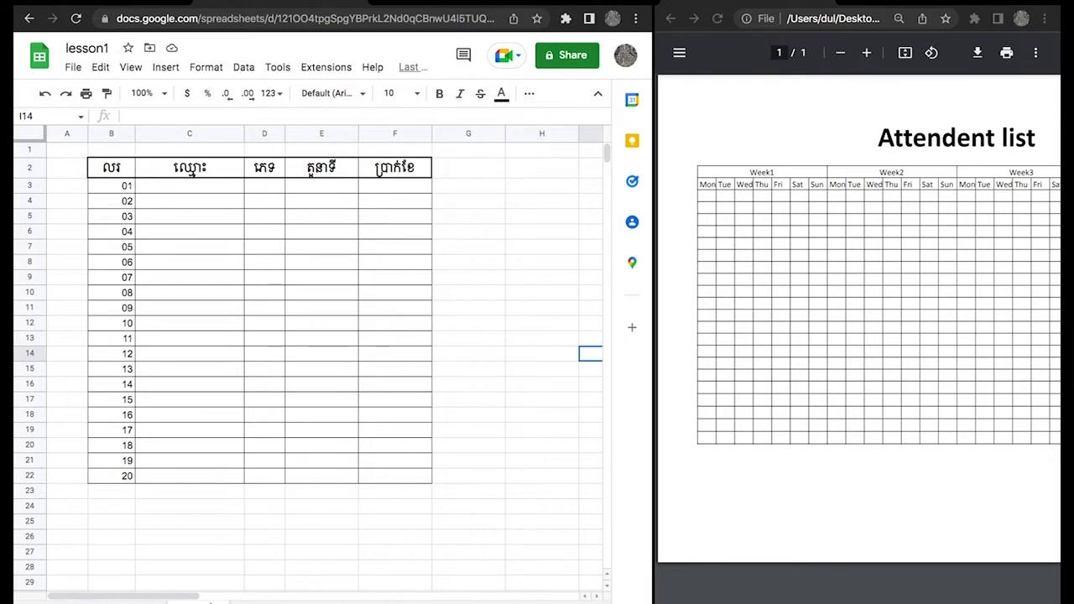
key(shift+F11)
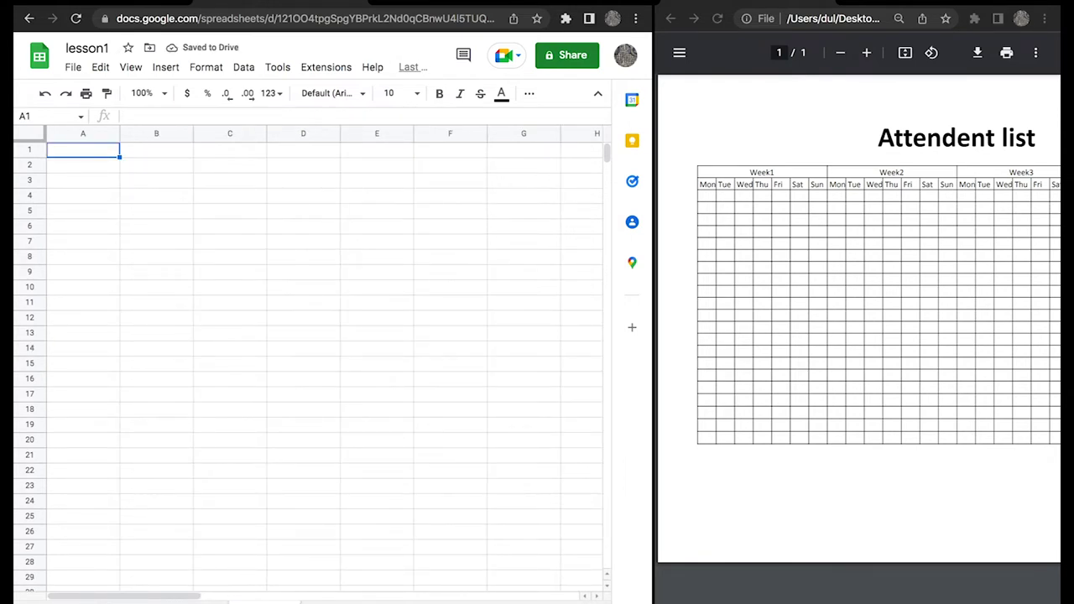
Rename the new sheet tab to Attendance.
right_click(252, 600)
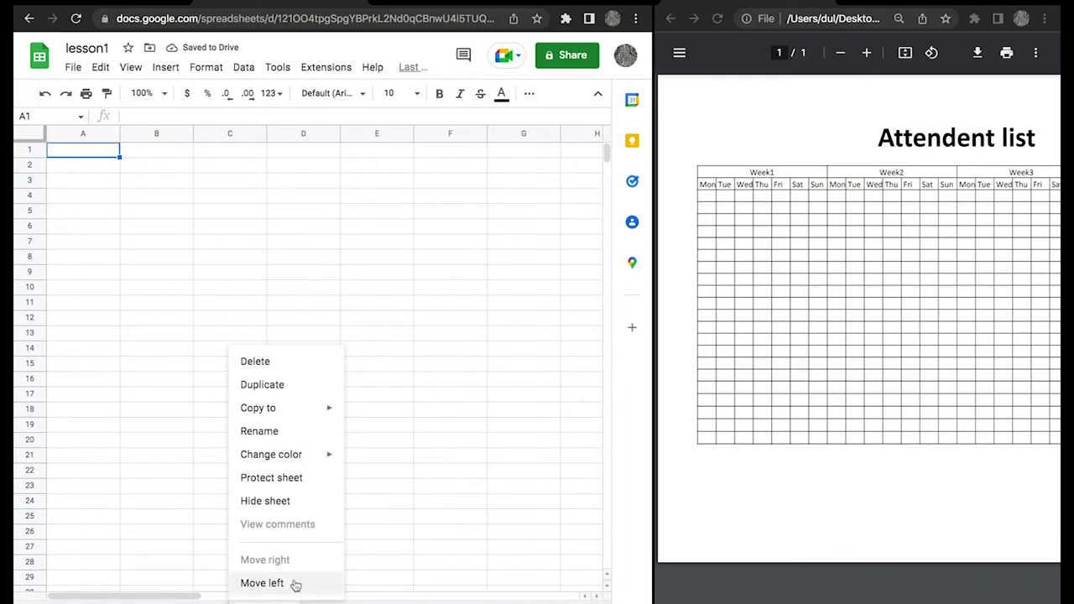
click(282, 438)
text(Attendance)
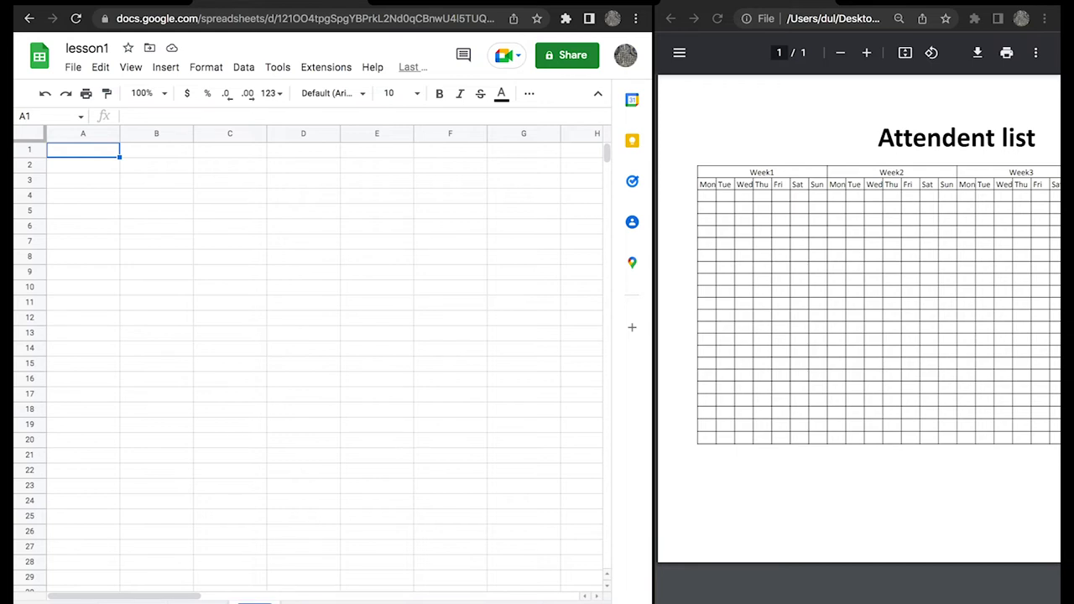
key(Return)
Check the A1:E2 area and settle on cell A1 for the title.
click(210, 258)
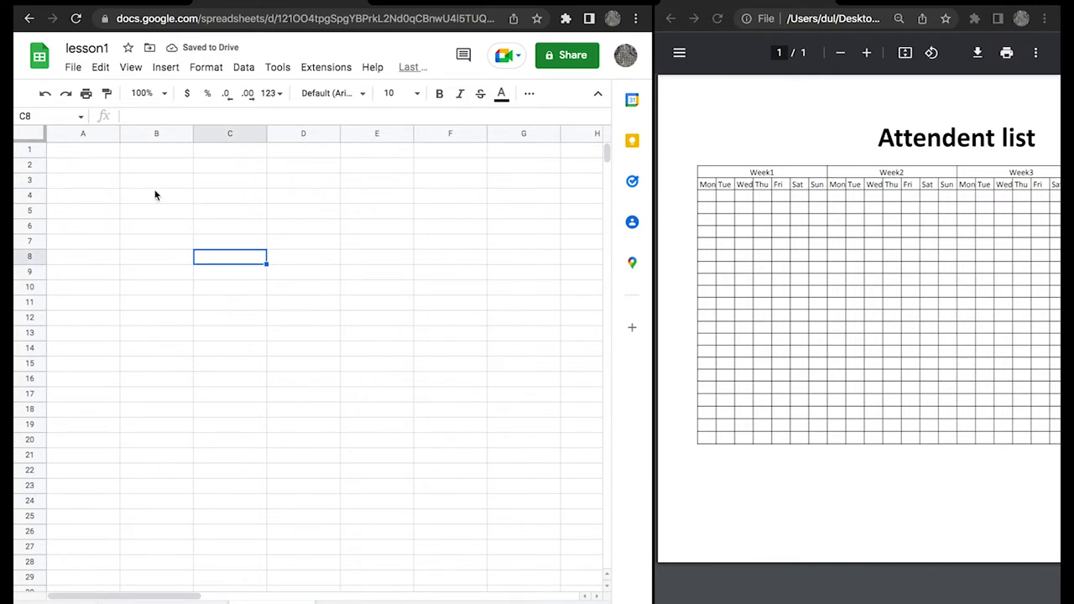
click(184, 155)
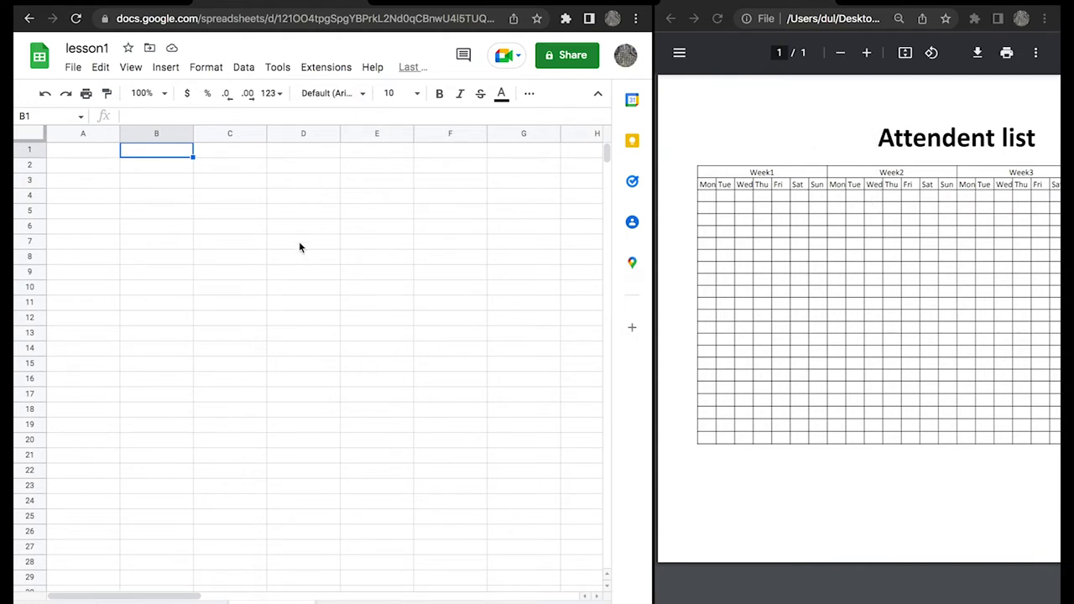
drag(118, 156, 366, 165)
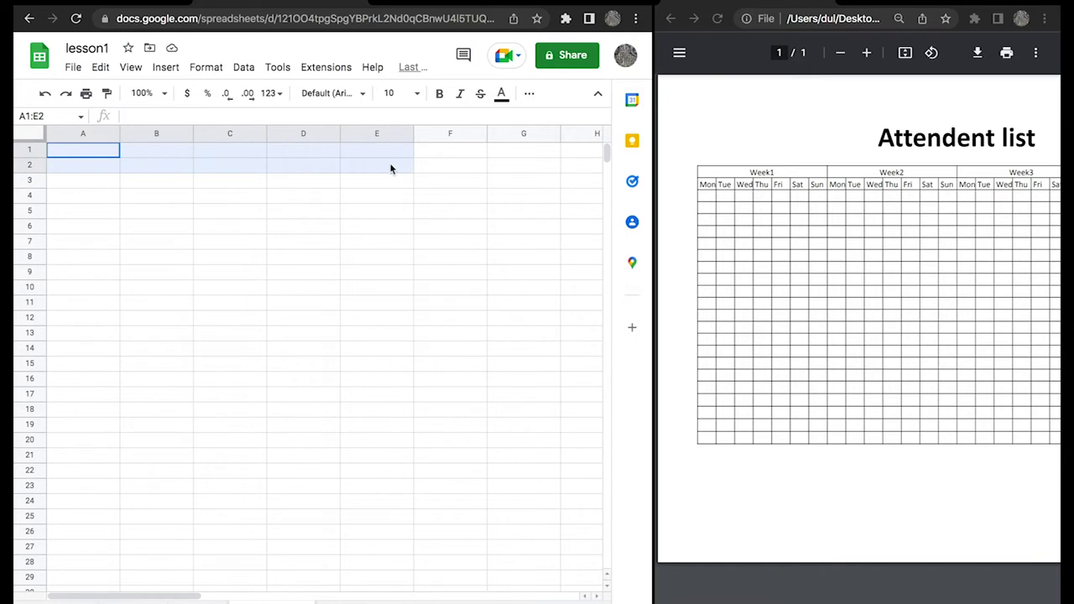
click(481, 216)
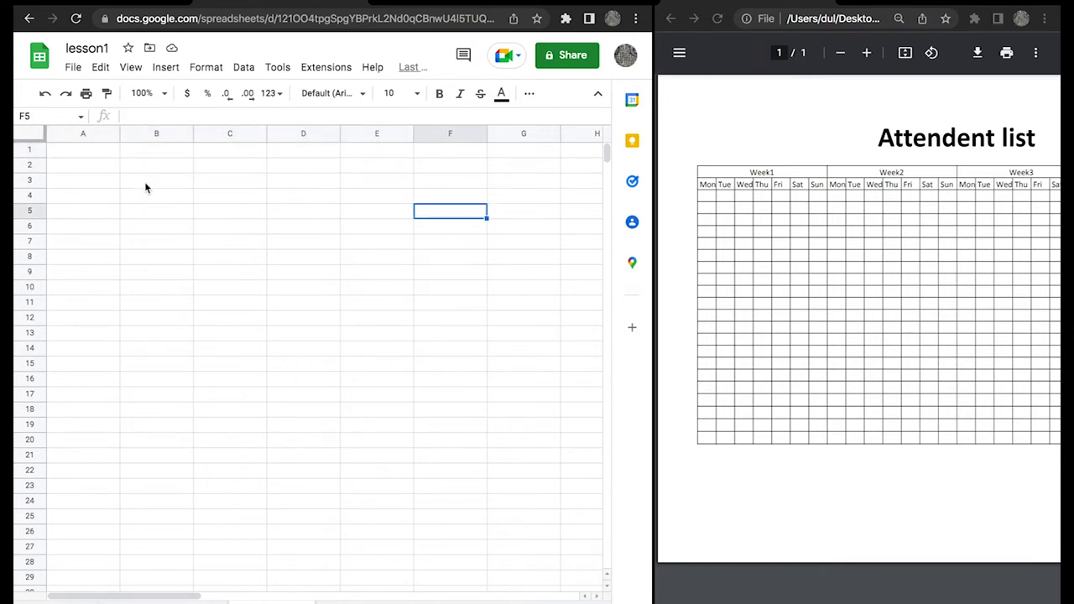
click(110, 154)
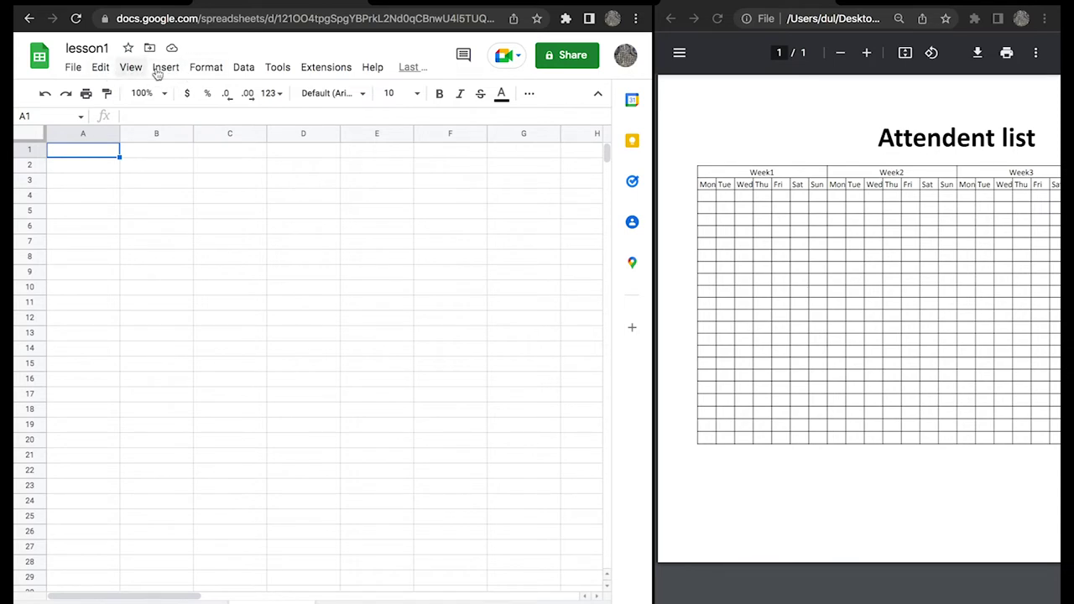
click(160, 70)
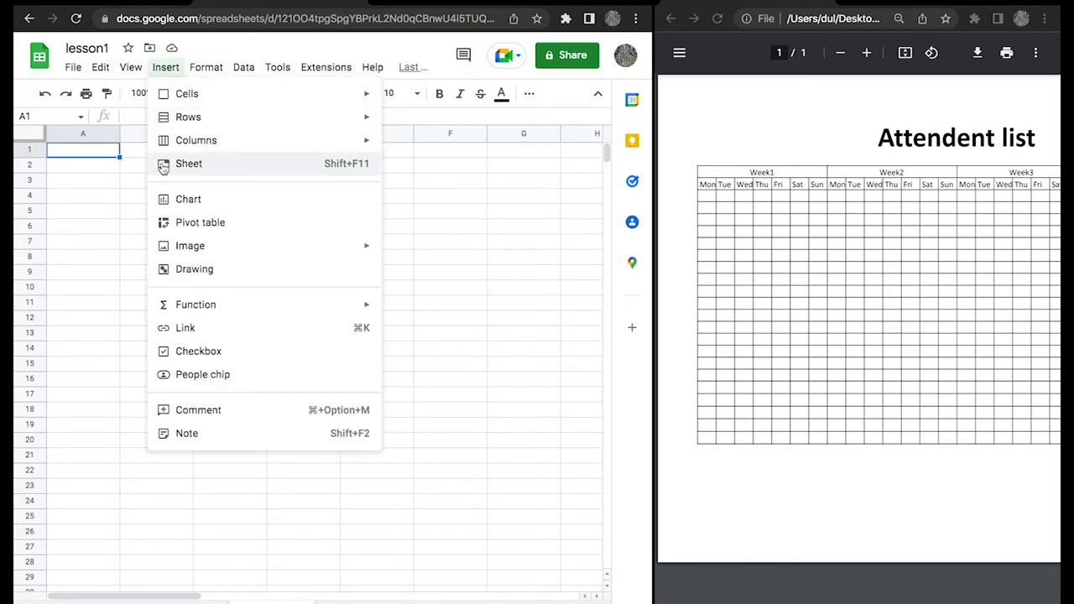
Create a drawing with a text box reading 'Attendant List', fixing the Attendent spelling.
click(212, 271)
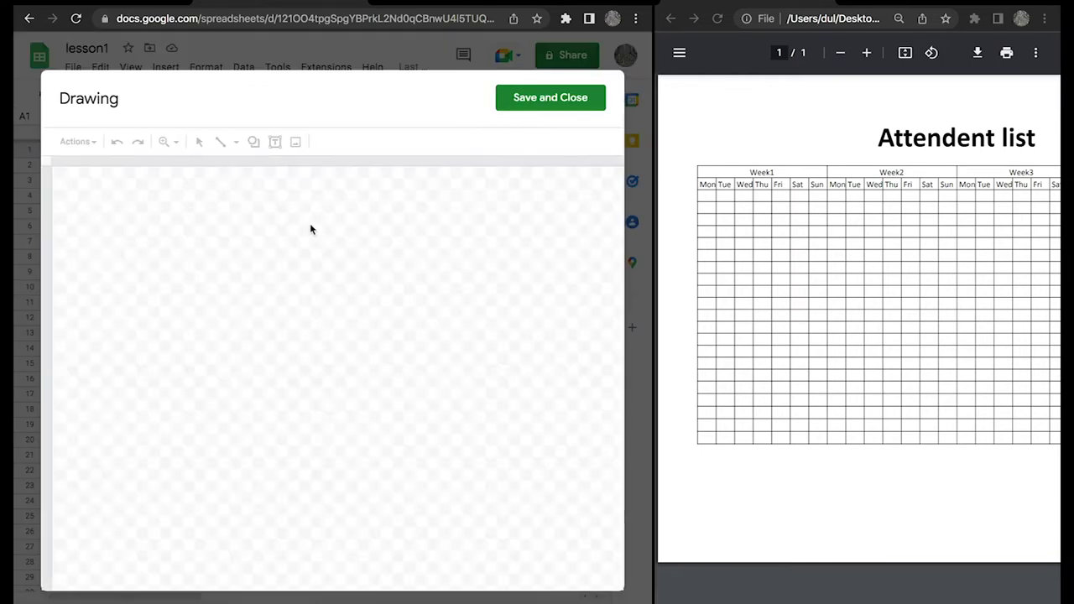
click(273, 141)
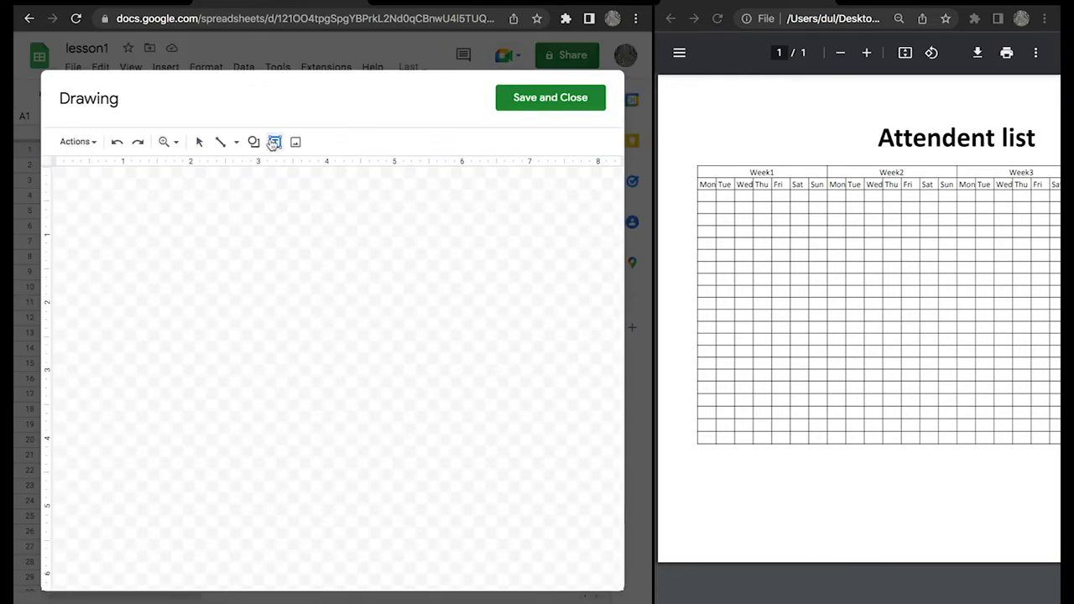
click(130, 289)
text(Att)
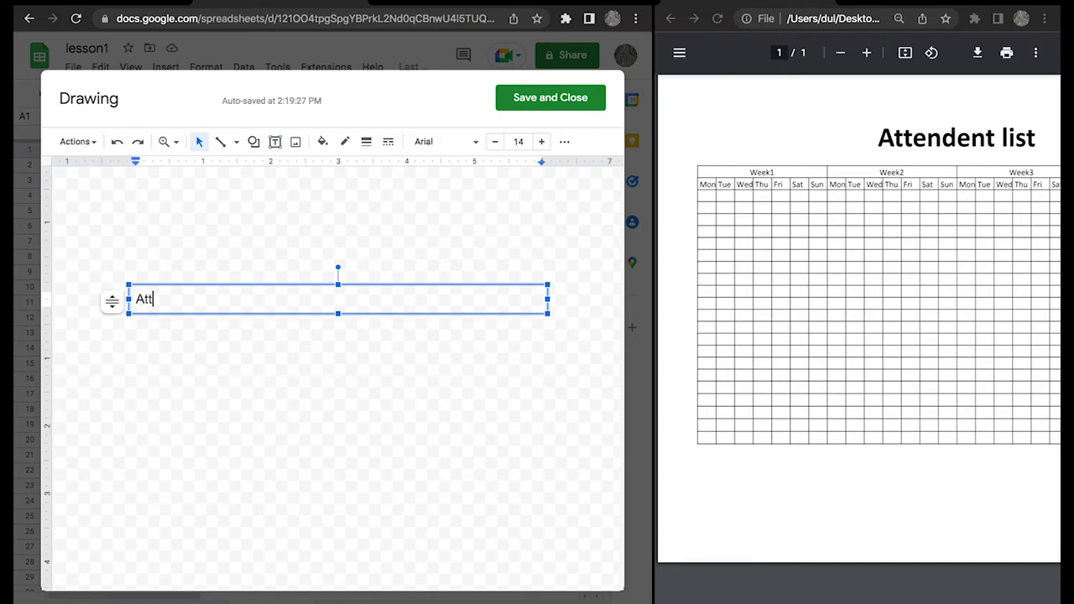
text(end)
text(ent )
text(List)
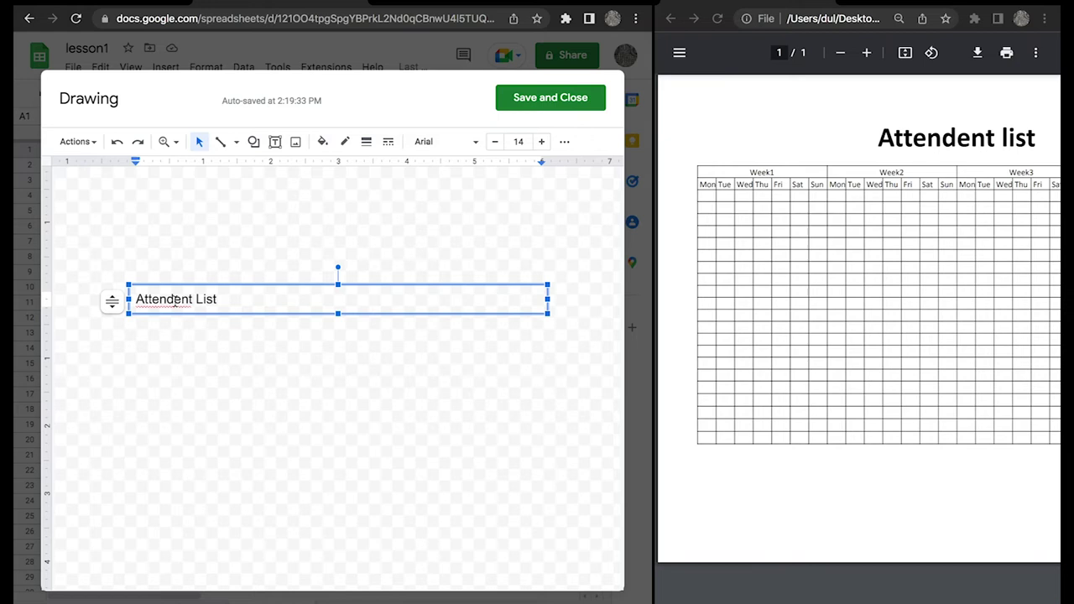
right_click(175, 300)
click(239, 269)
drag(227, 300, 99, 295)
Set the title text to Times New Roman, 18 pt, after briefly trying Impact.
click(459, 138)
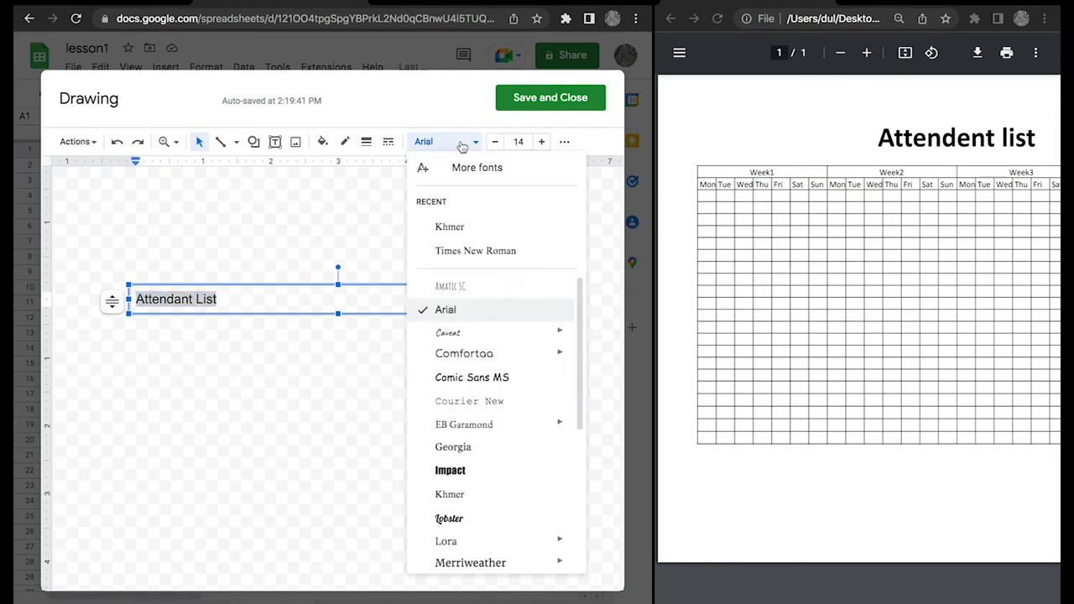
scroll(501, 429, down, 1)
right_click(501, 429)
click(453, 443)
click(454, 443)
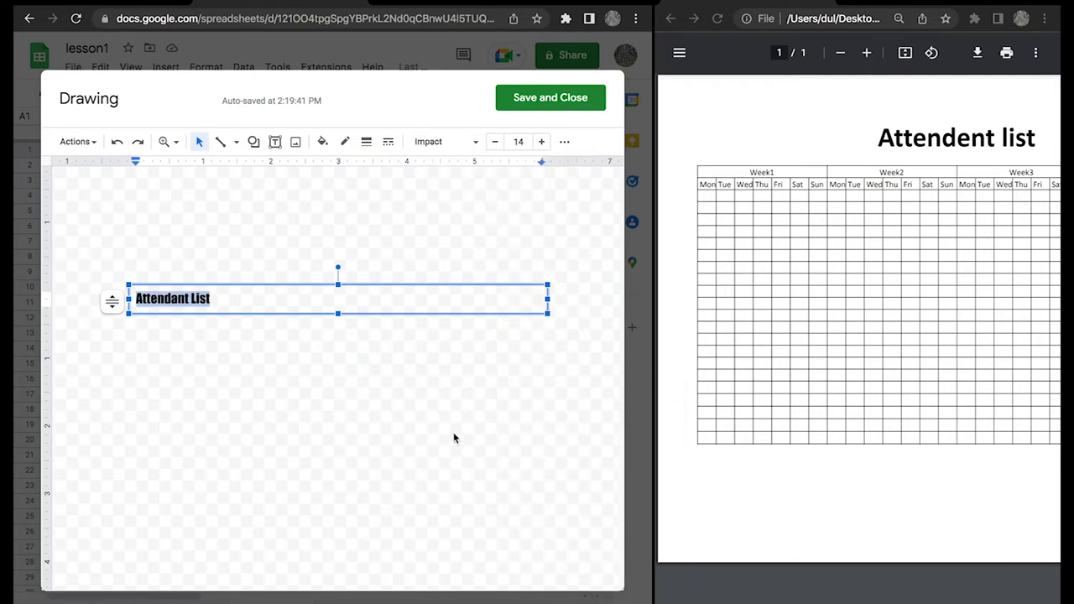
click(447, 142)
scroll(466, 352, down, 5)
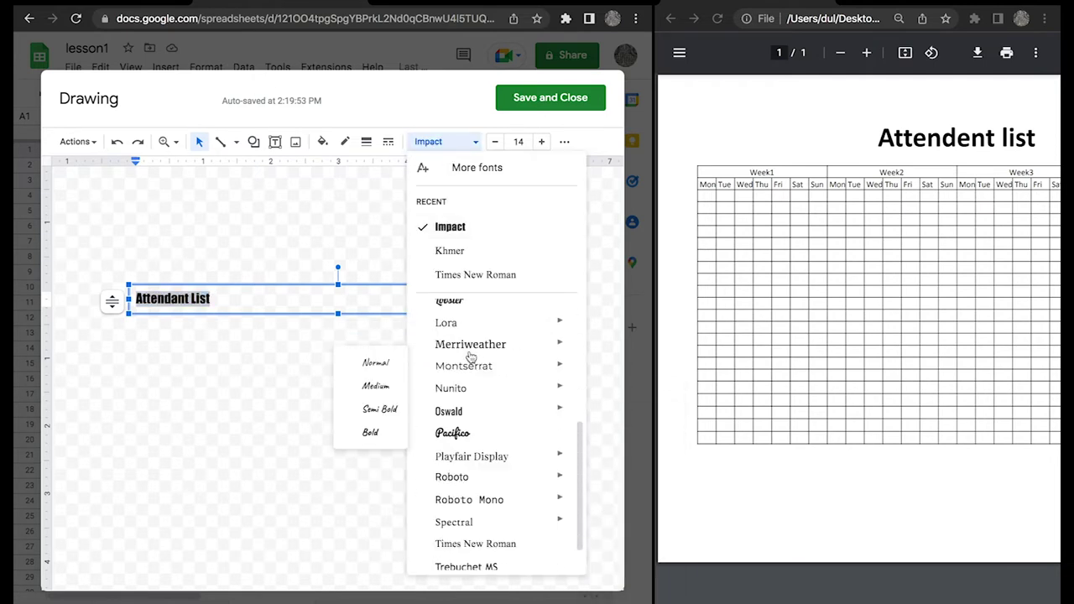
click(477, 276)
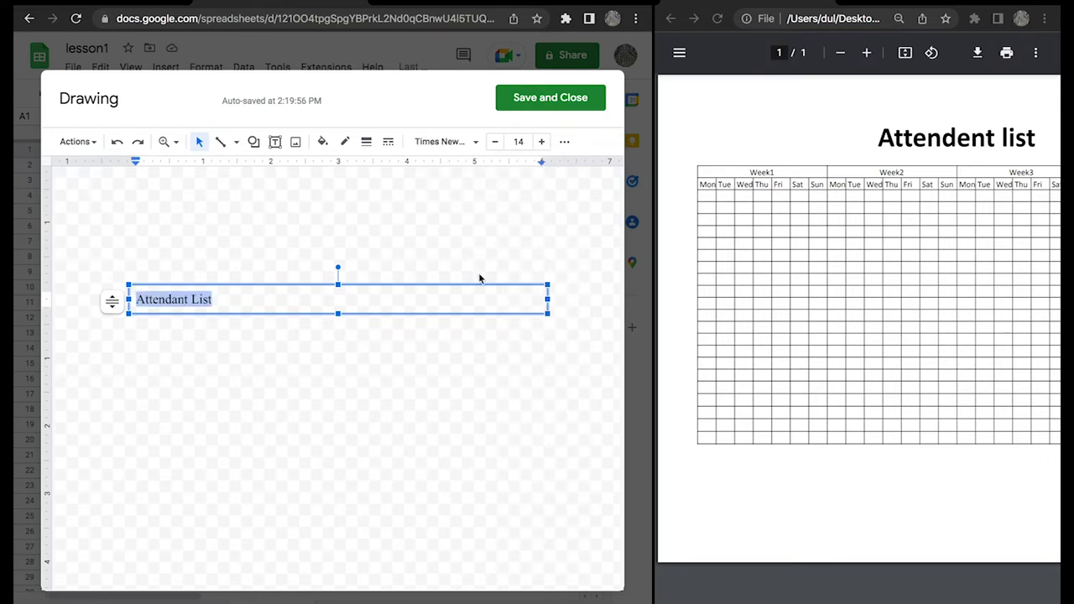
click(522, 142)
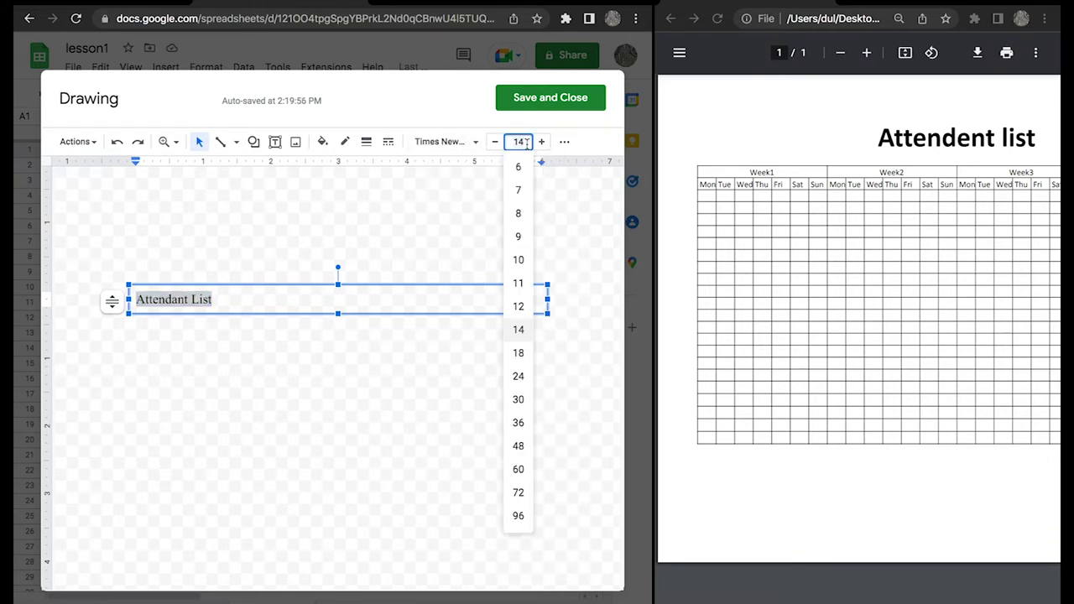
click(517, 353)
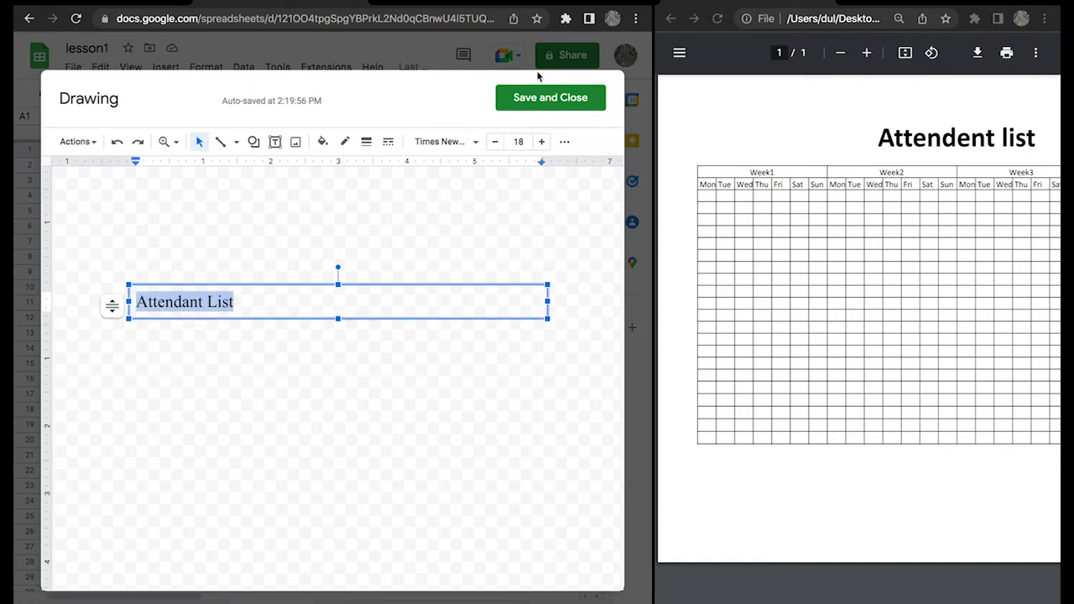
Save the title drawing onto the sheet and make it narrower.
click(537, 96)
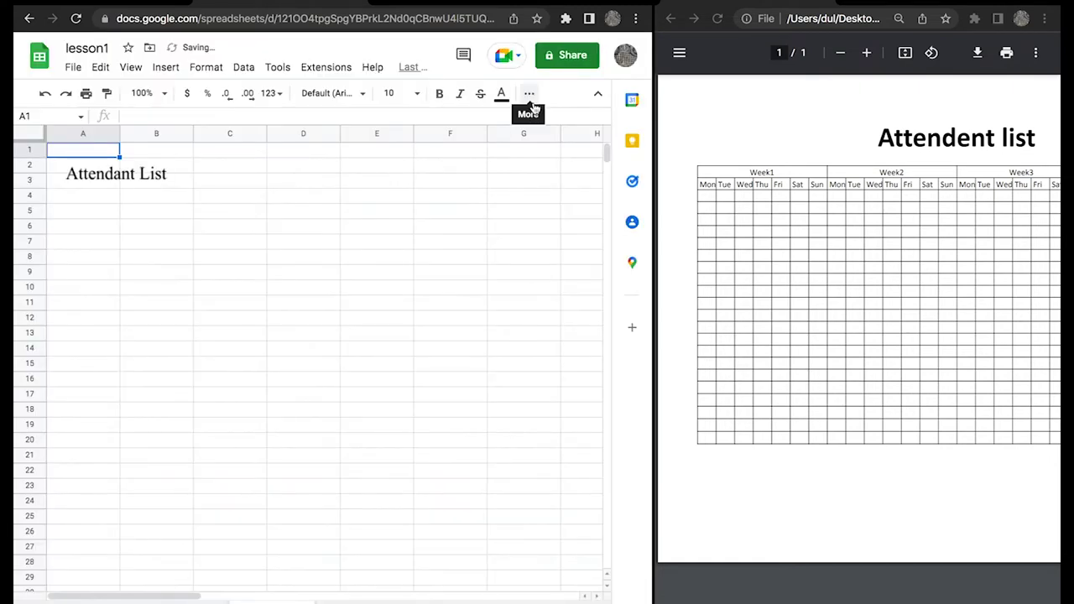
click(155, 176)
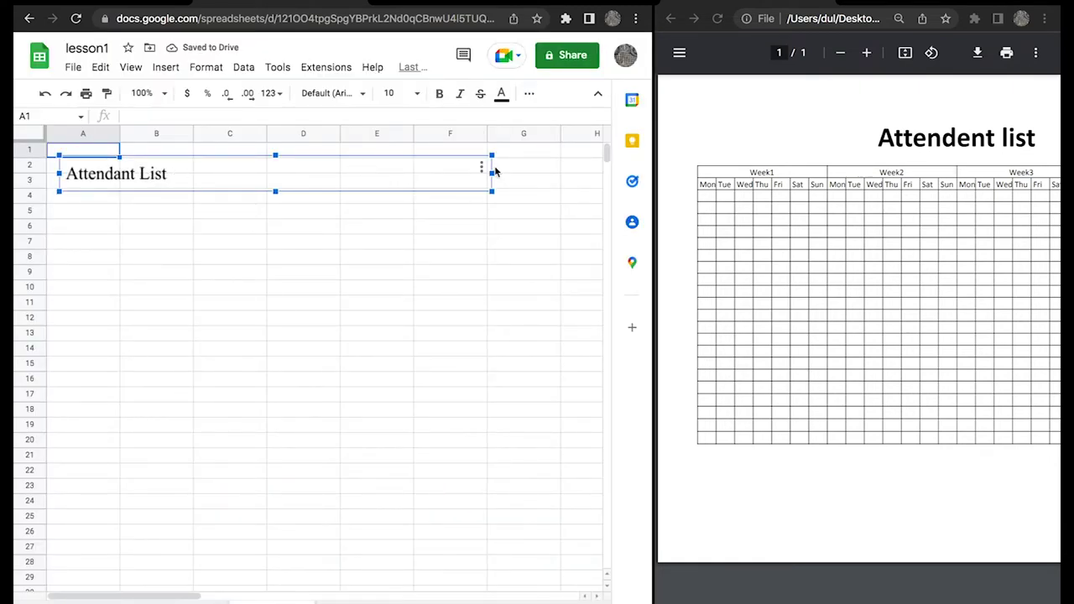
drag(491, 173, 399, 176)
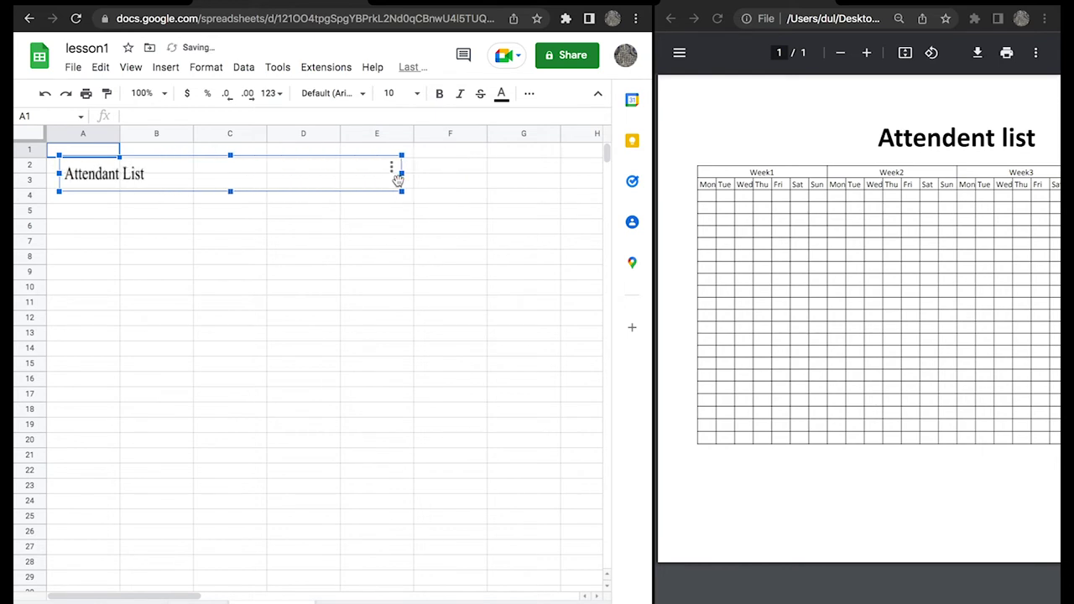
double_click(175, 168)
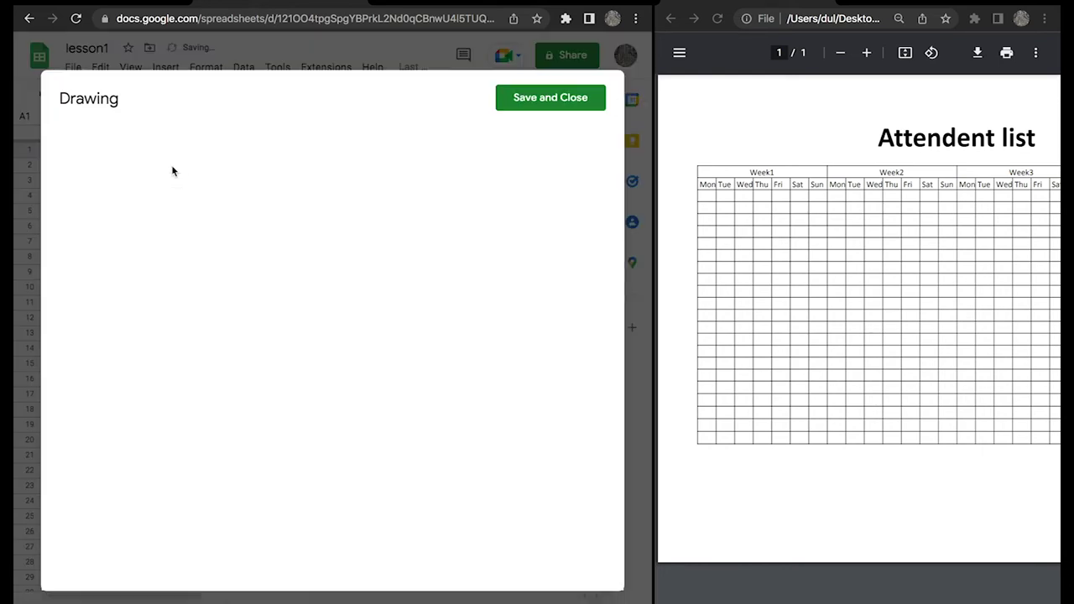
Make the Attendant List title text bold at 24 pt.
double_click(219, 301)
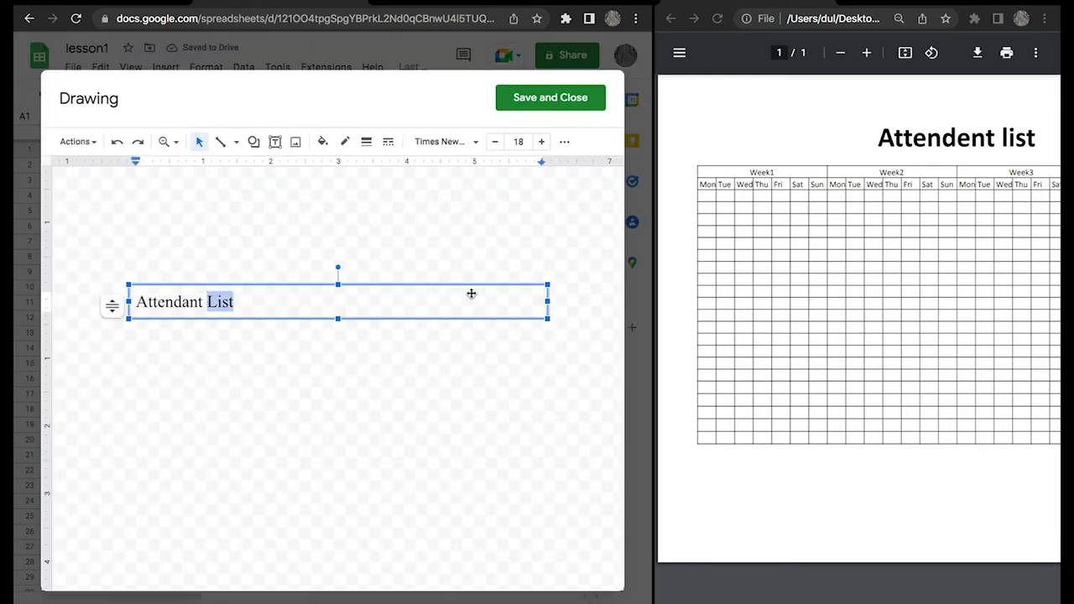
drag(548, 302, 268, 306)
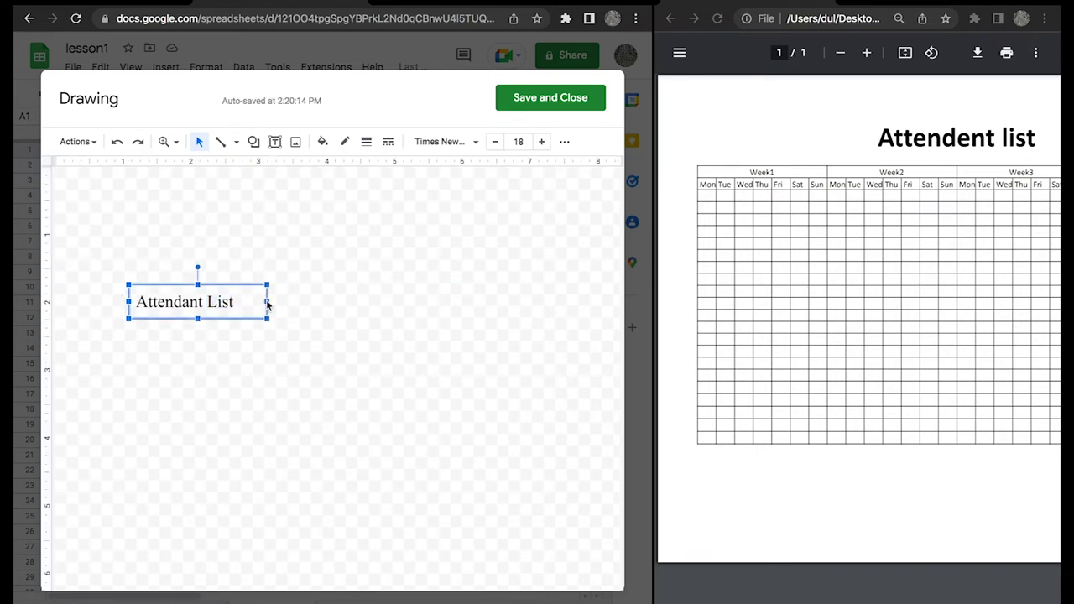
double_click(210, 302)
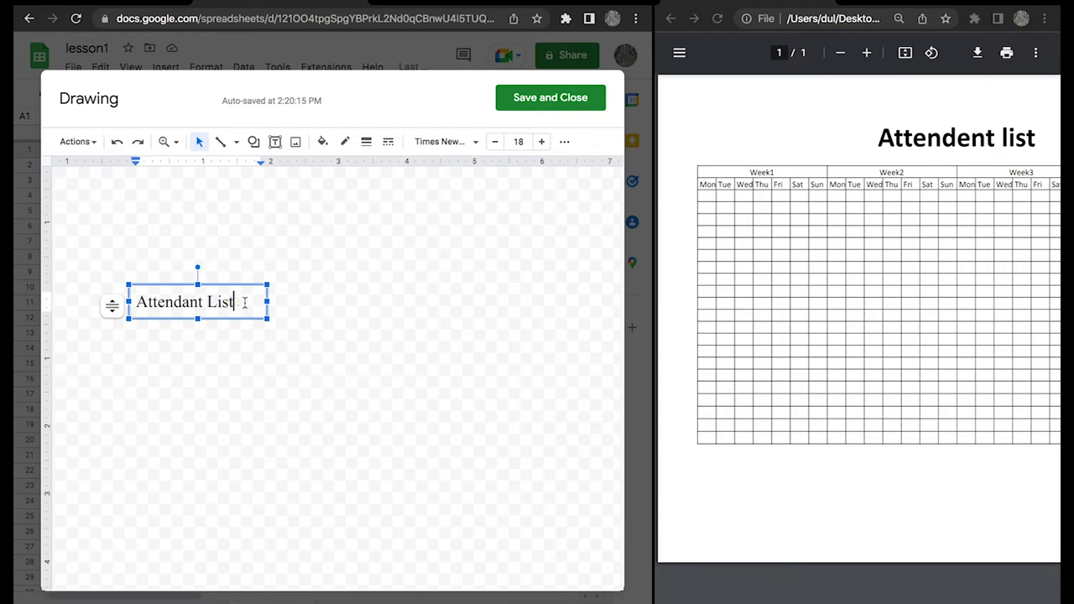
drag(244, 302, 127, 303)
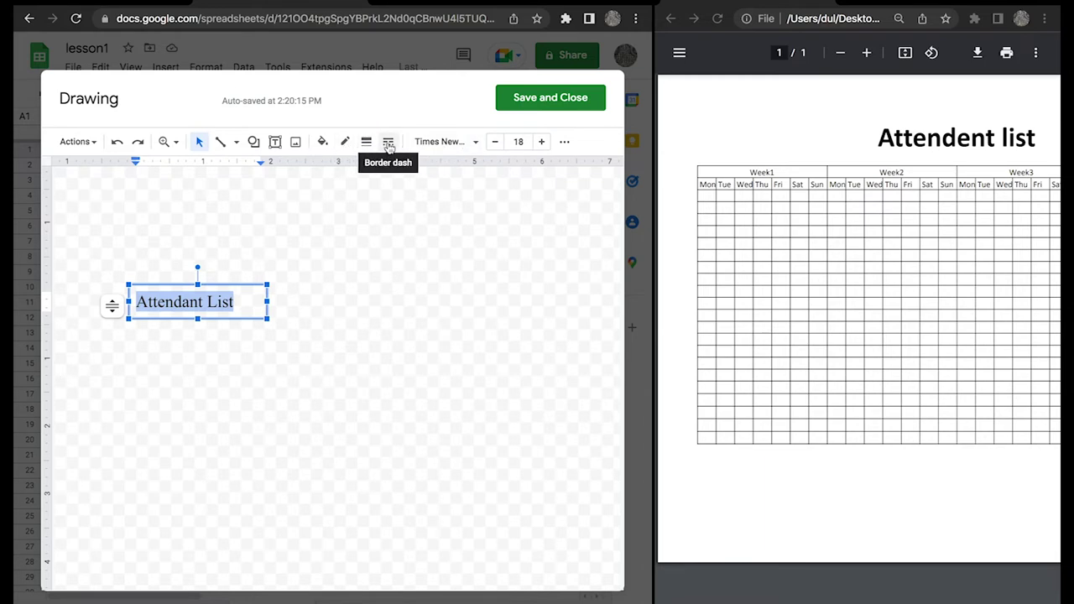
click(564, 143)
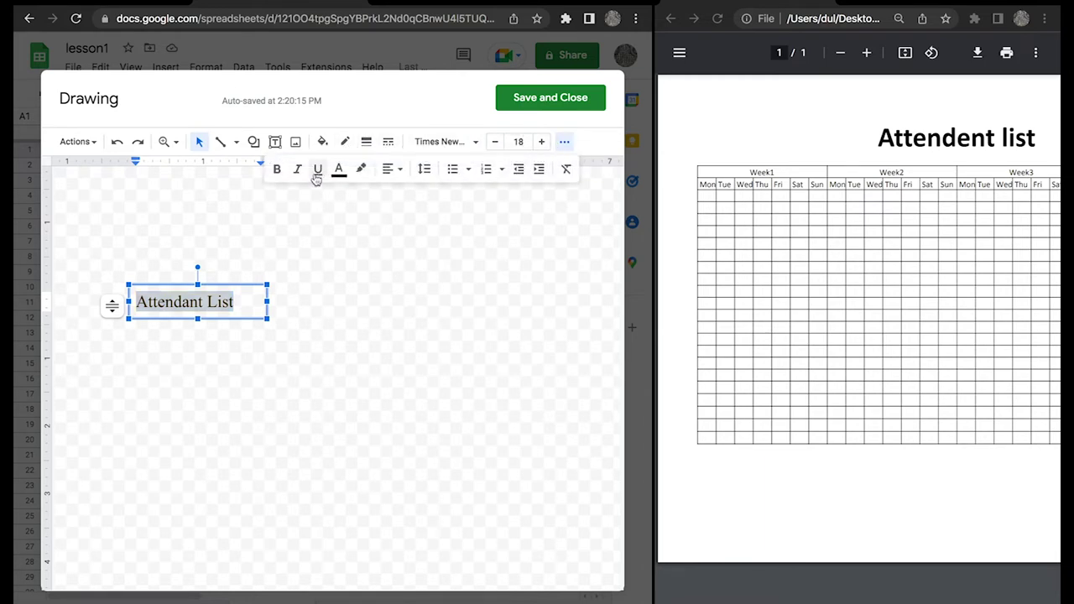
click(279, 172)
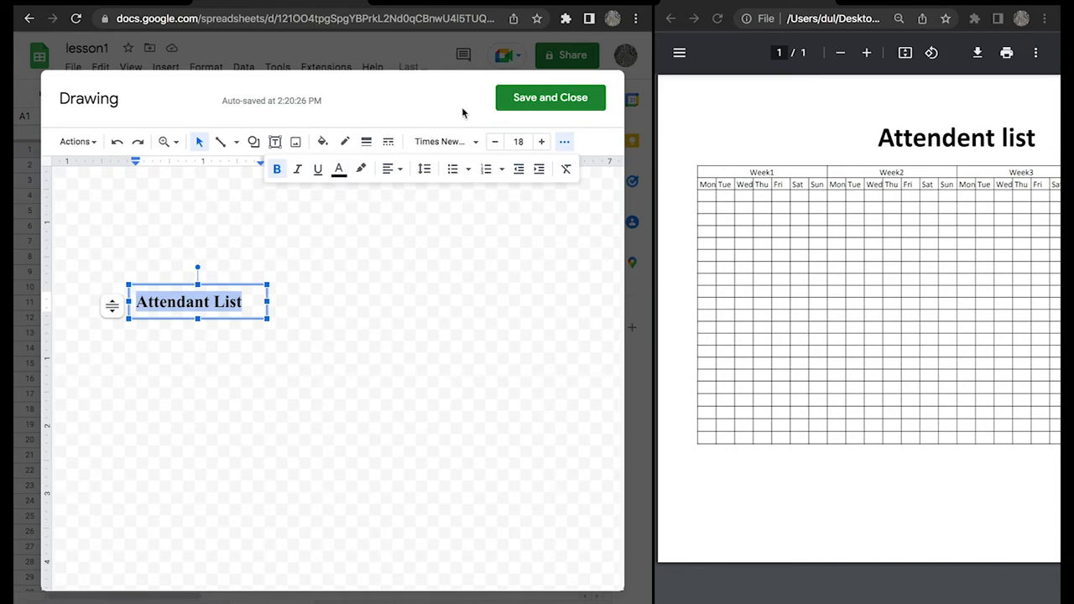
click(520, 143)
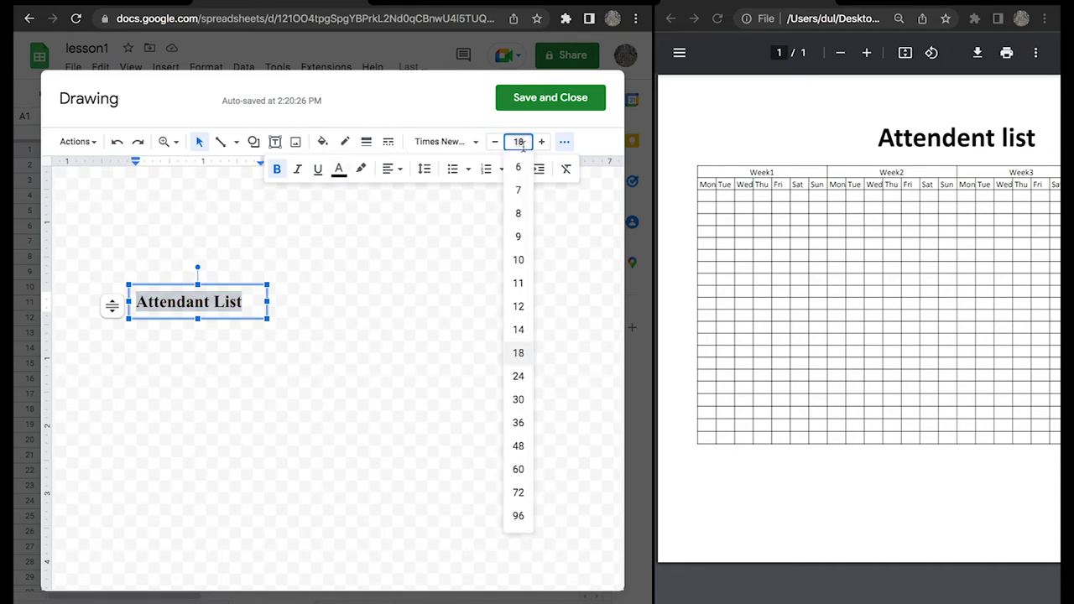
click(518, 376)
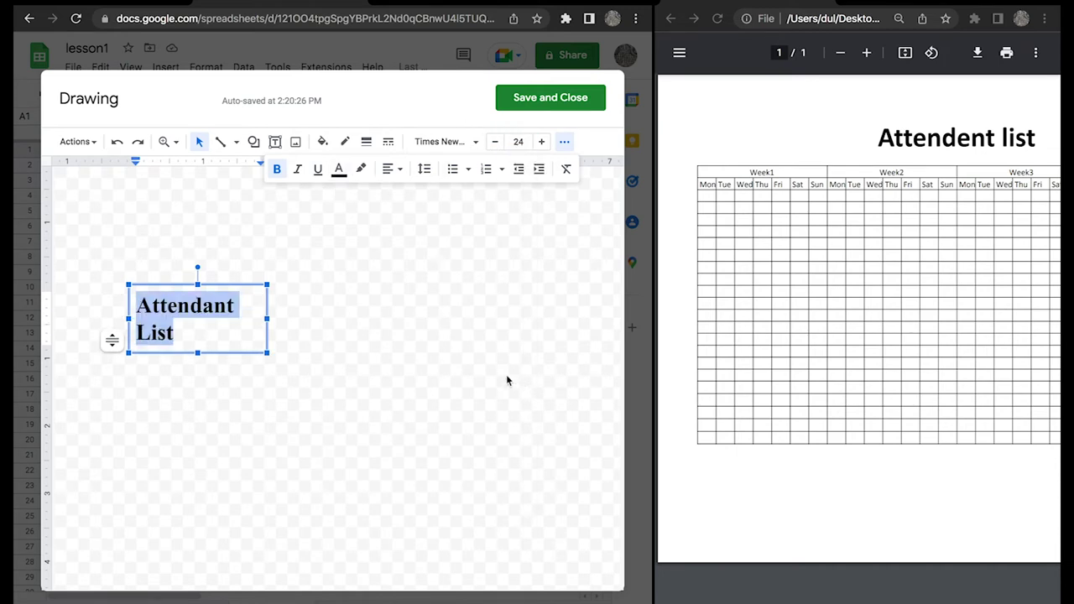
Widen the text box so the title fits one line, centre it, and save the drawing.
click(267, 318)
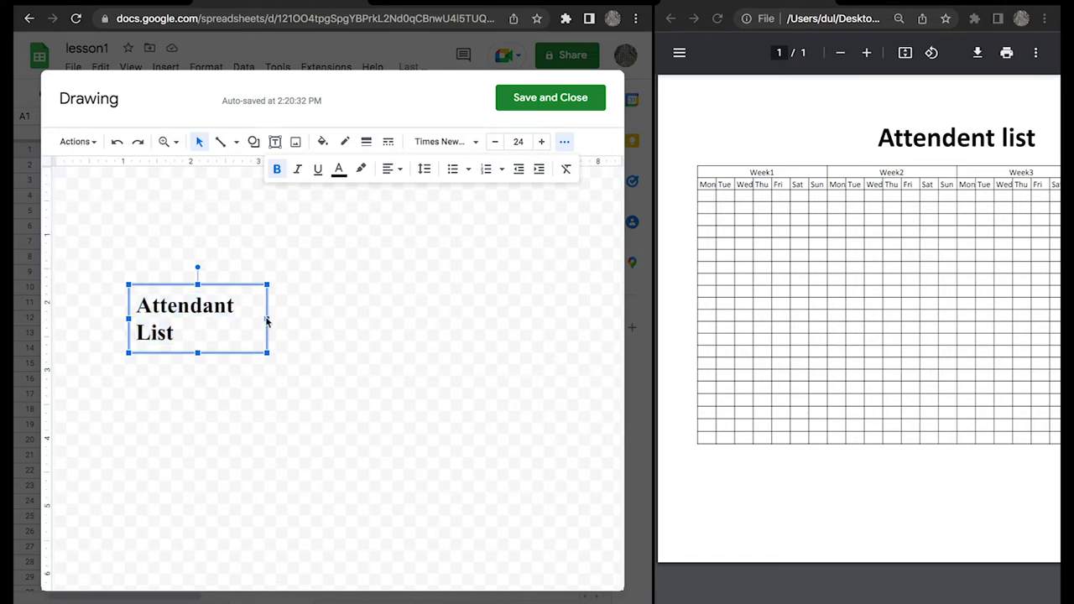
drag(267, 319, 452, 319)
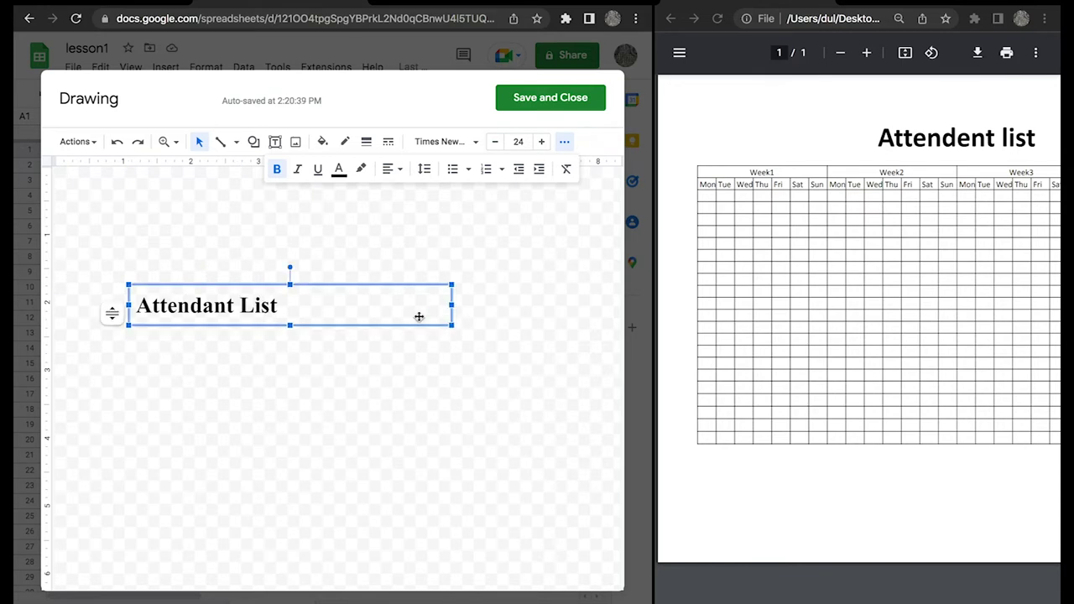
click(401, 172)
click(411, 195)
click(372, 257)
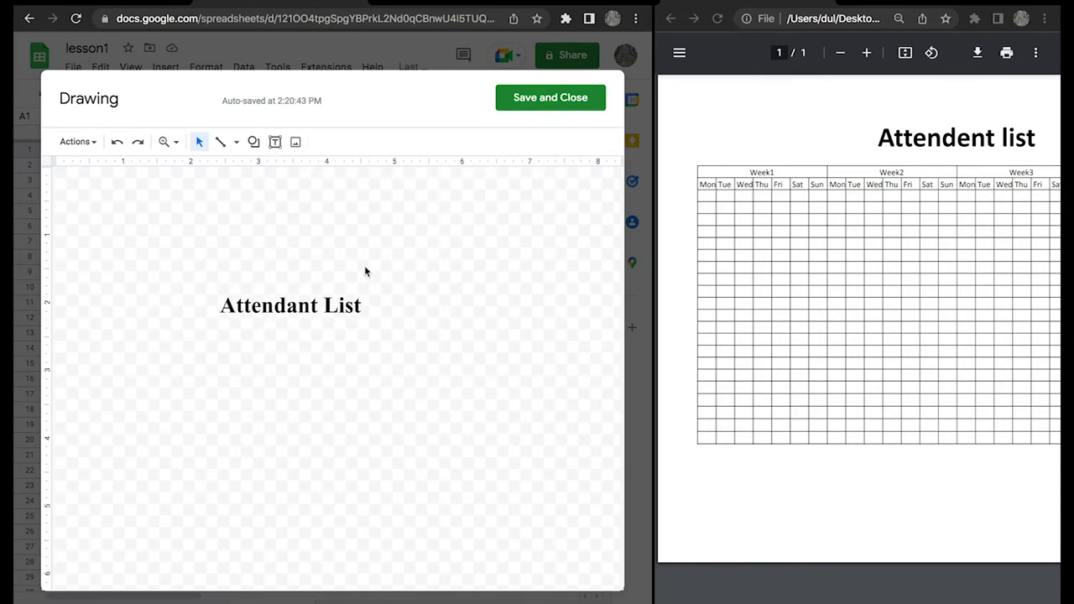
click(533, 100)
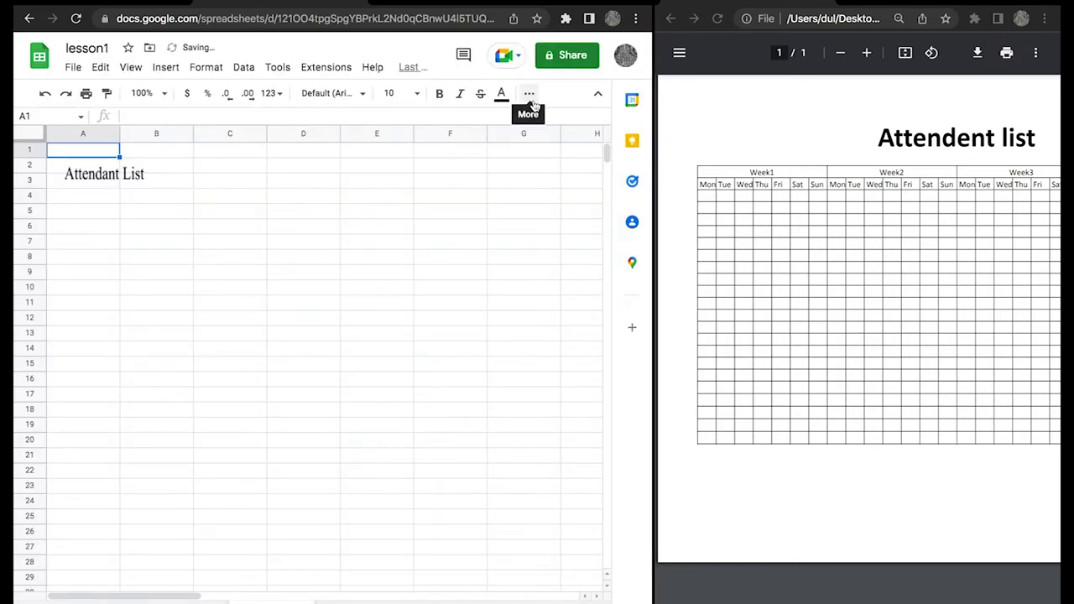
Shift the Attendant List drawing slightly up and left over columns B–D.
click(395, 267)
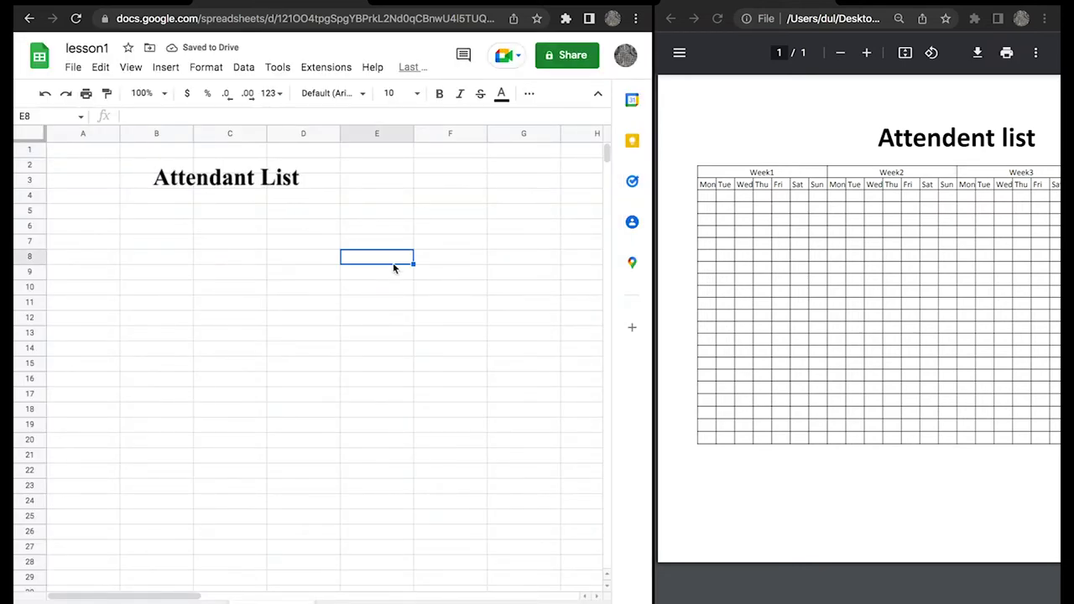
click(268, 193)
drag(268, 162, 267, 159)
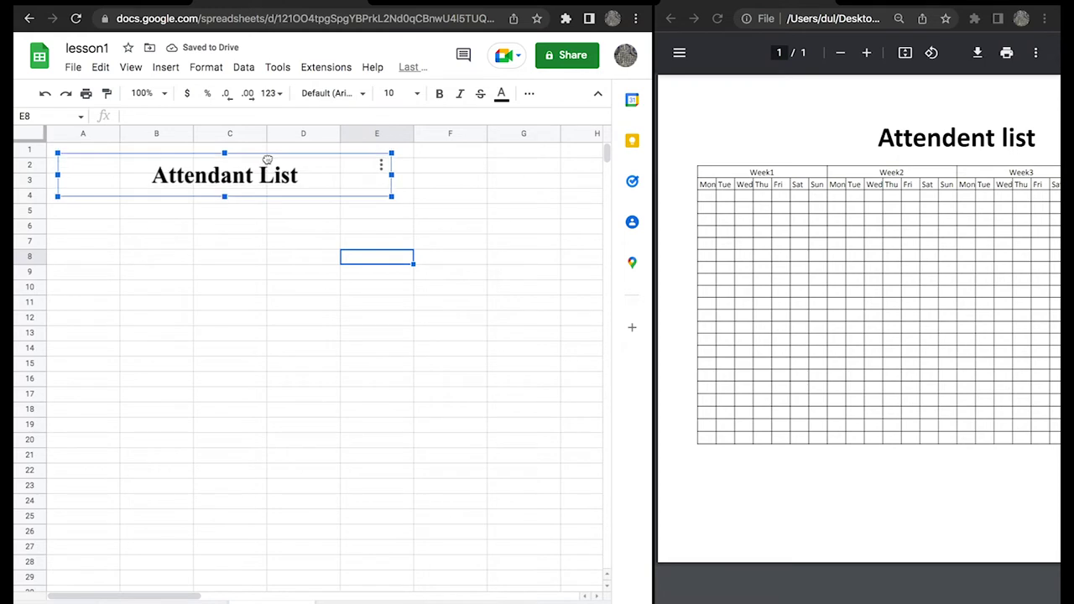
click(245, 293)
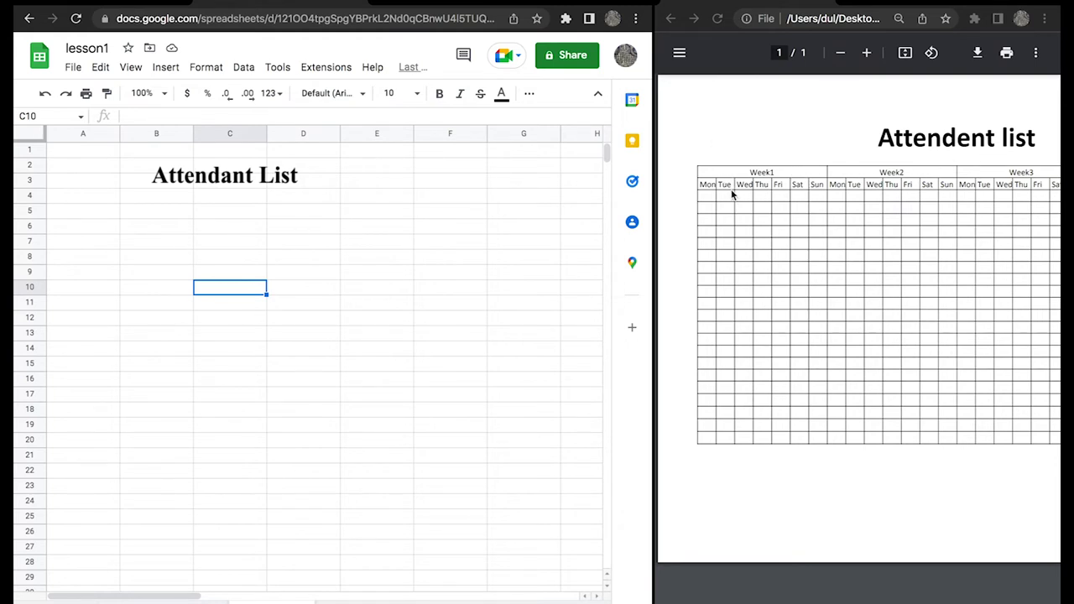
Select columns A, B and H, and try dragging column A after column E.
click(92, 134)
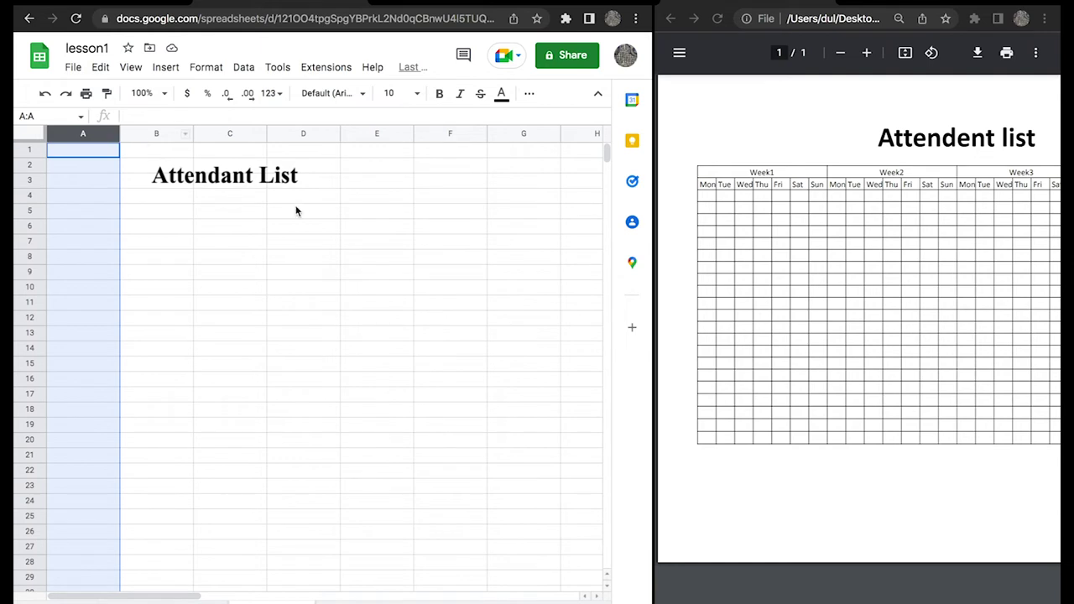
click(177, 134)
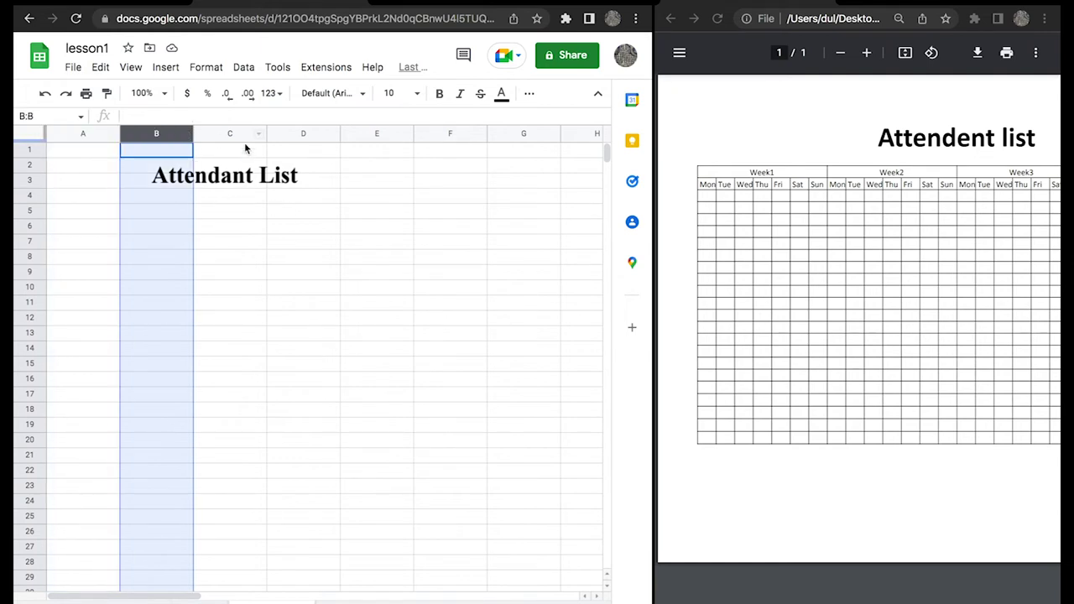
click(70, 137)
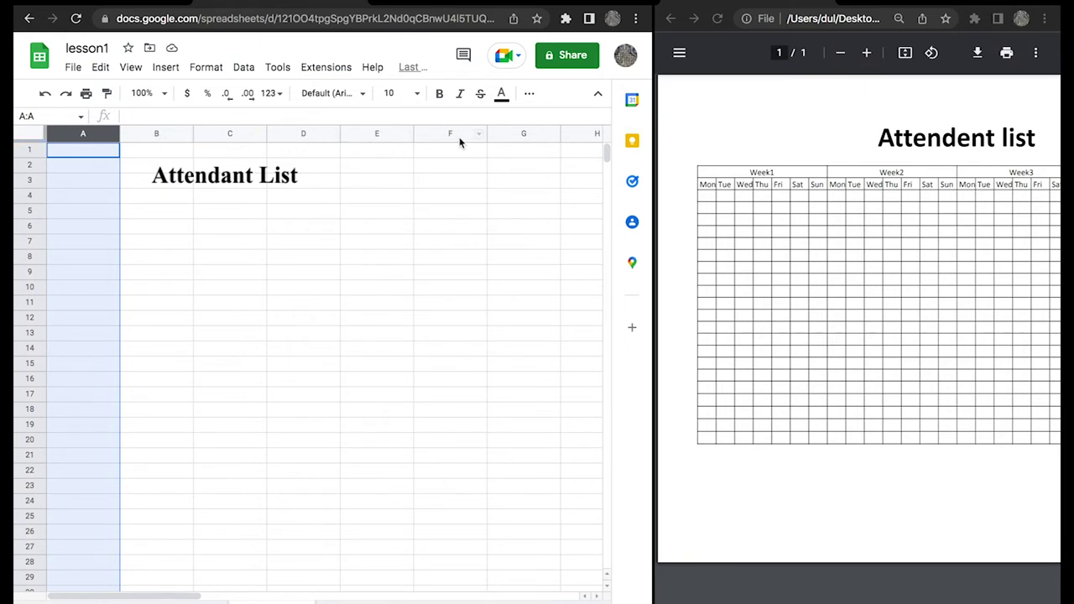
click(585, 134)
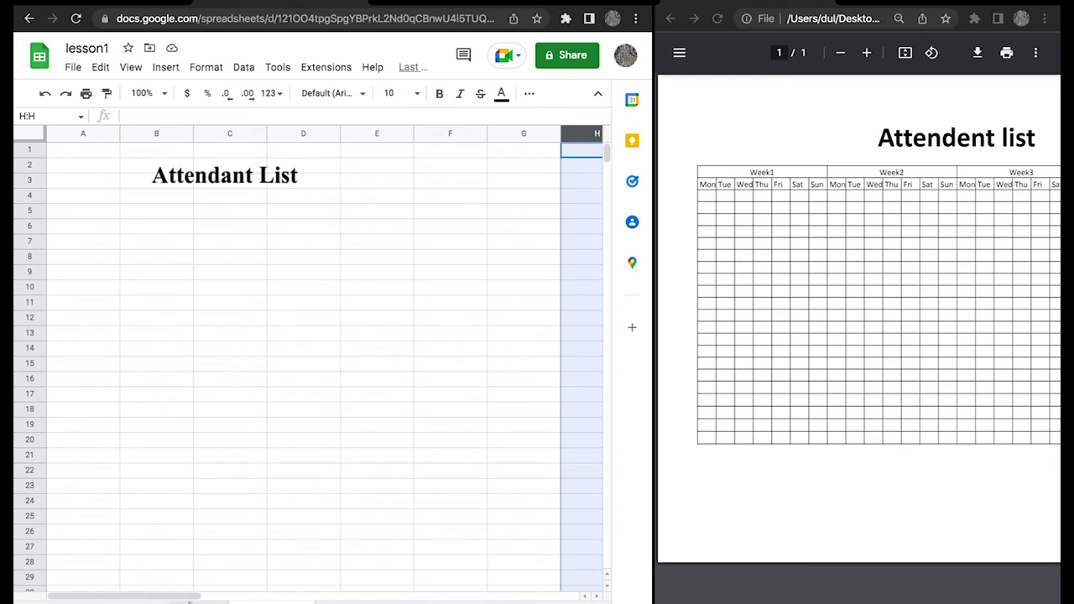
mouse_move(197, 597)
mouse_down()
mouse_move(240, 596)
mouse_move(168, 514)
mouse_up()
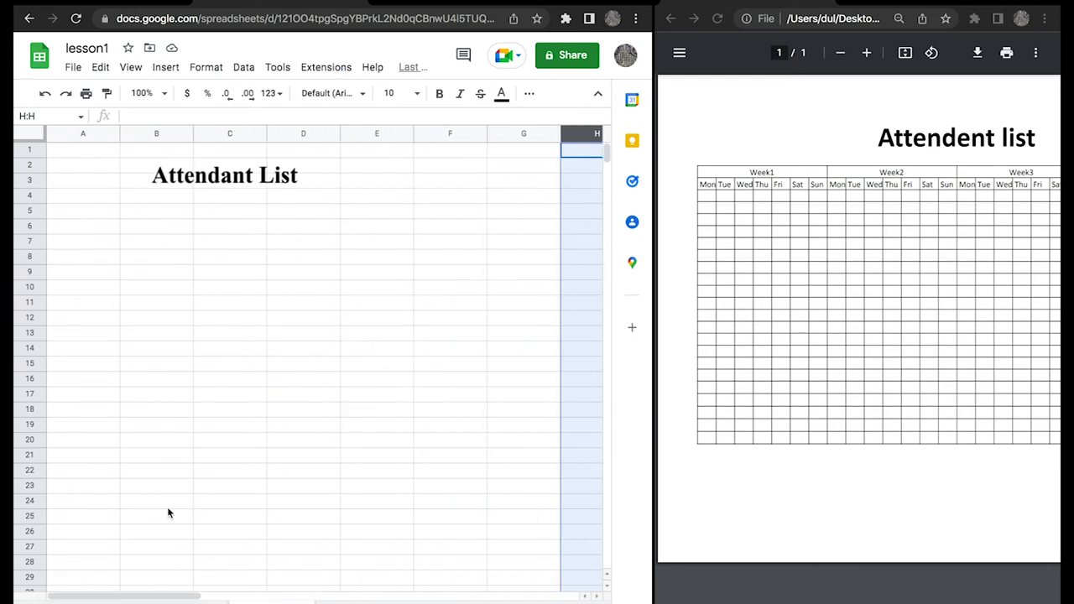
click(81, 132)
mouse_move(81, 133)
mouse_down()
mouse_move(401, 153)
mouse_move(168, 193)
mouse_up()
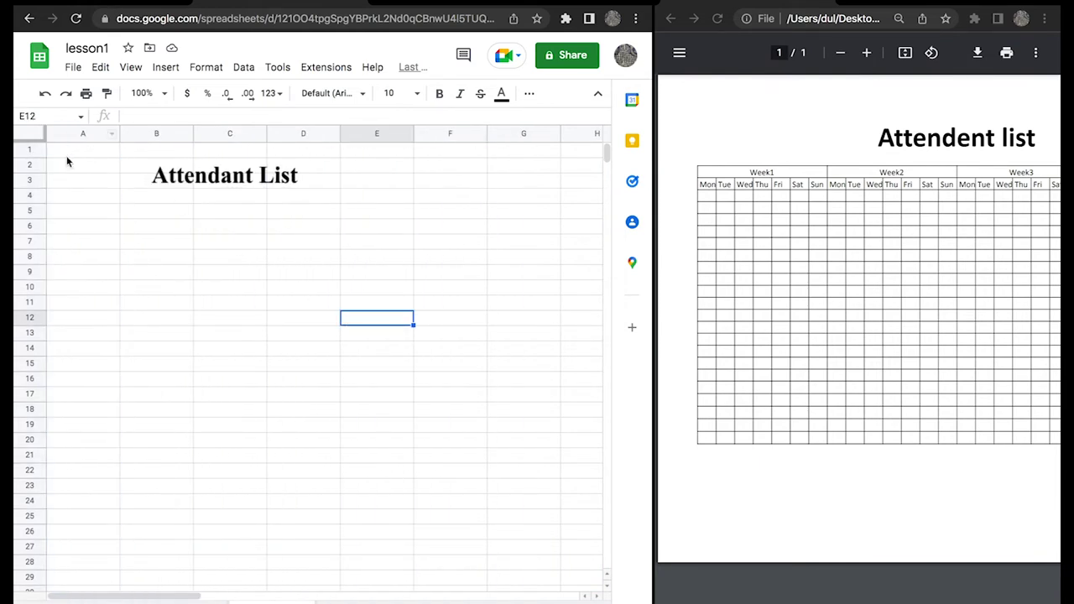
mouse_move(83, 134)
click(59, 133)
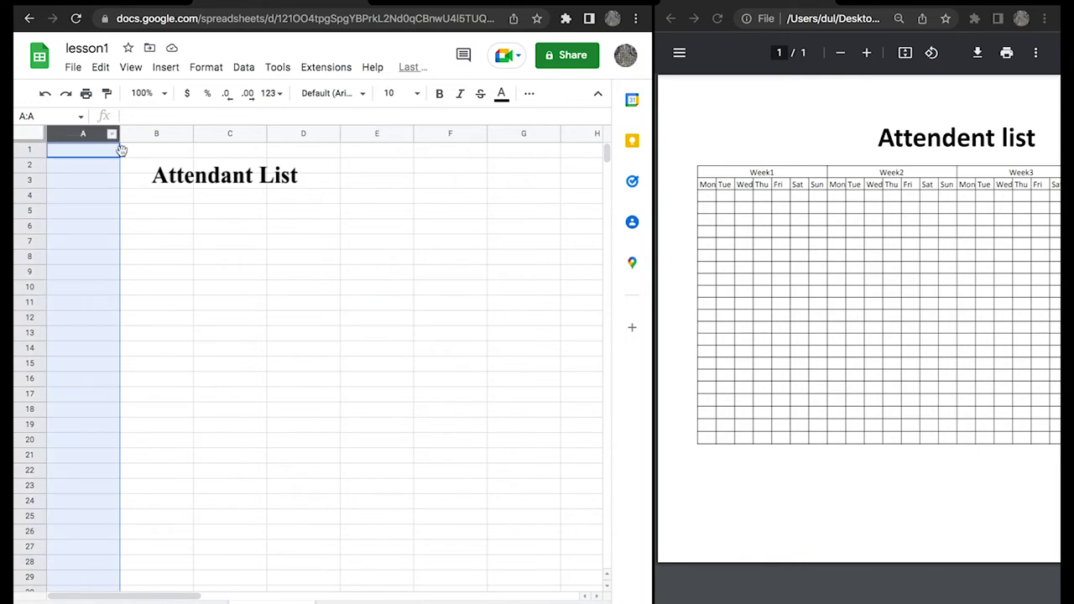
Widen column A, undo it, and clear the stray cell selections.
drag(121, 150, 486, 199)
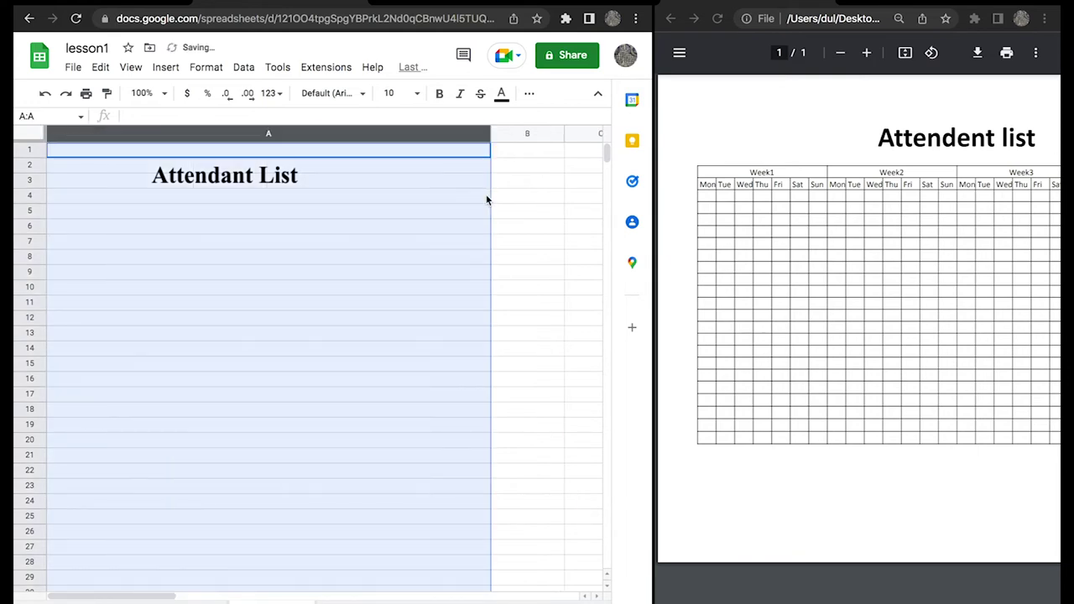
key(ctrl+z)
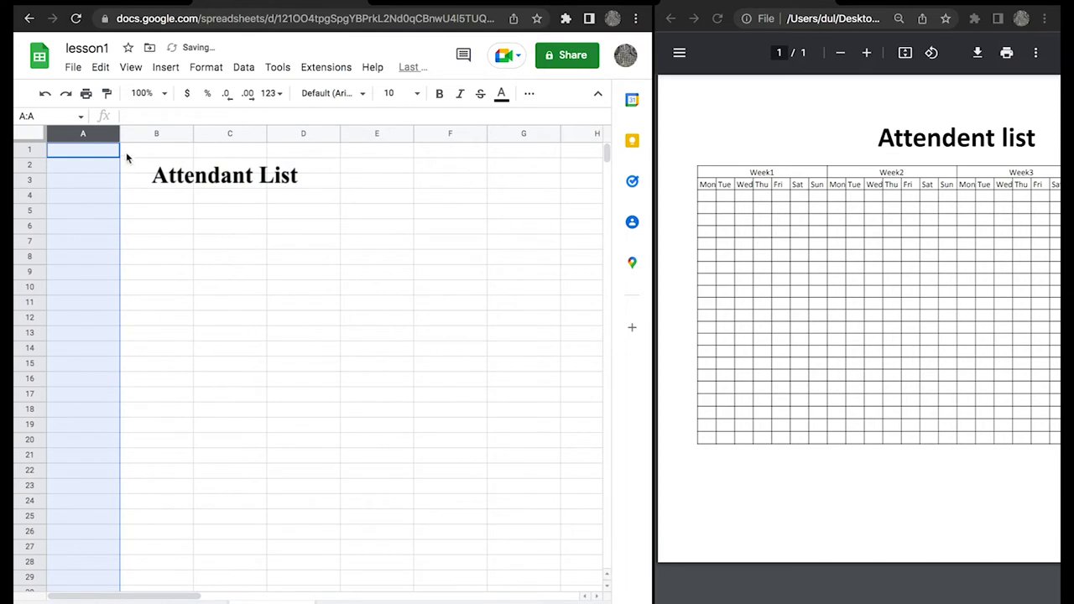
click(112, 159)
click(84, 287)
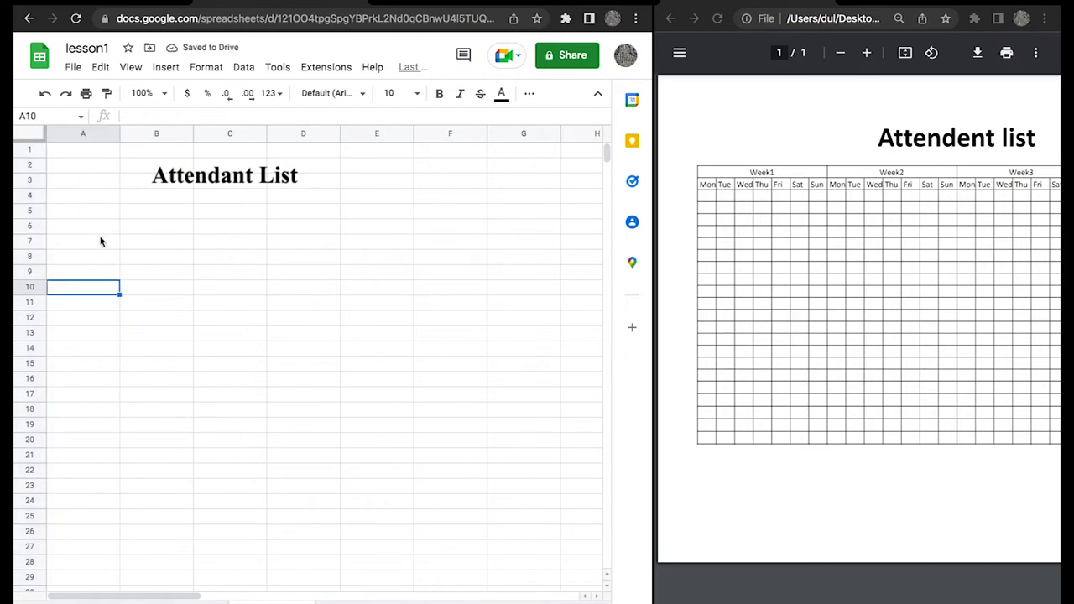
click(80, 134)
drag(101, 226, 378, 257)
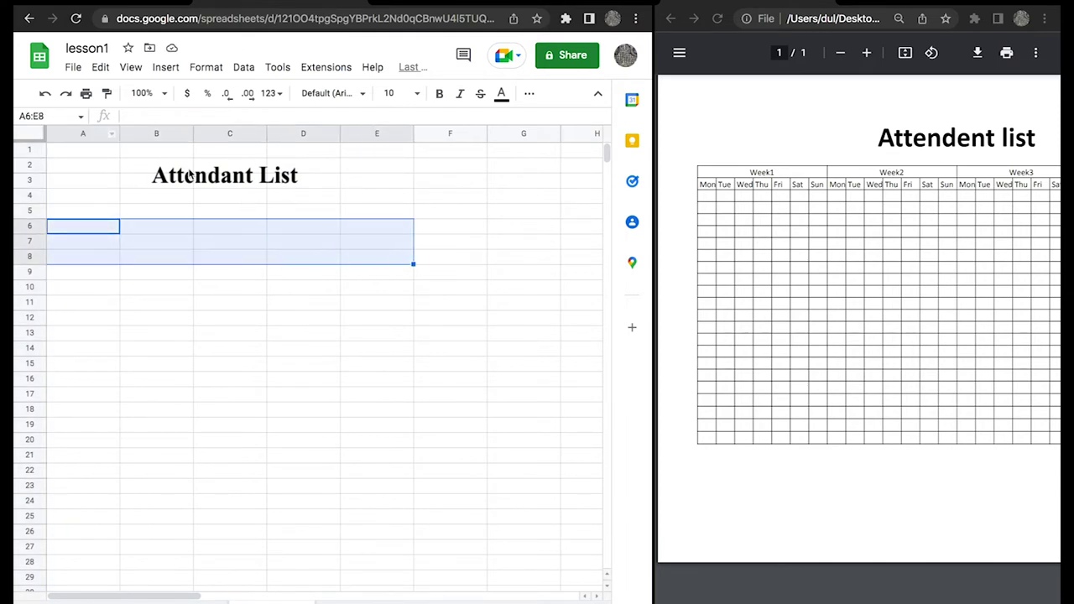
mouse_move(83, 150)
mouse_down()
mouse_move(621, 467)
mouse_move(584, 597)
mouse_move(582, 523)
mouse_up()
click(248, 256)
scroll(251, 265, up, 15)
scroll(264, 277, up, 6)
drag(328, 595, 37, 595)
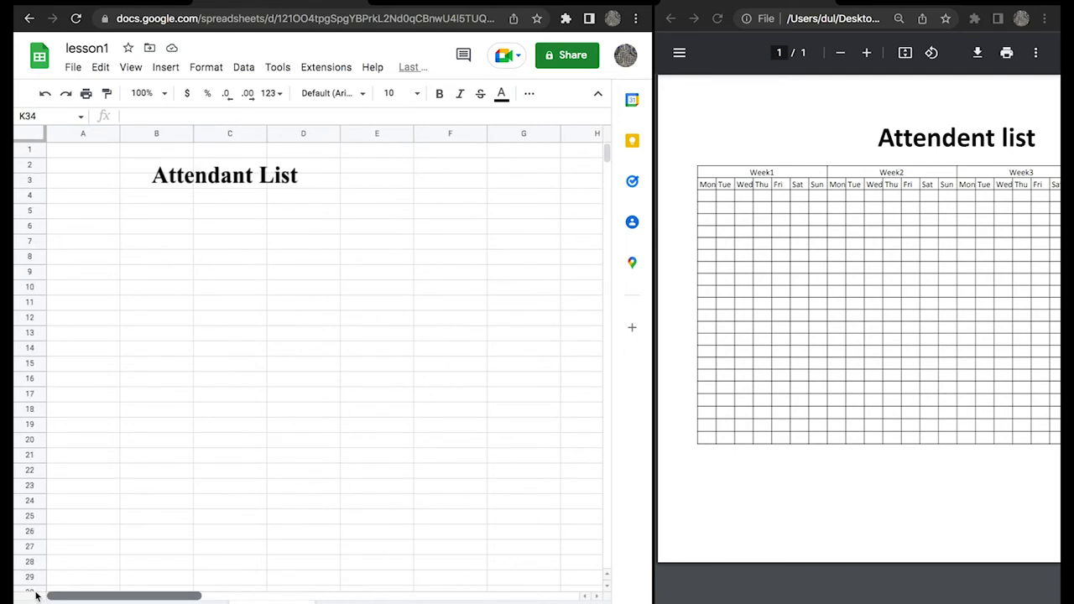
Select columns A through Z and narrow them all to one smaller width.
click(75, 135)
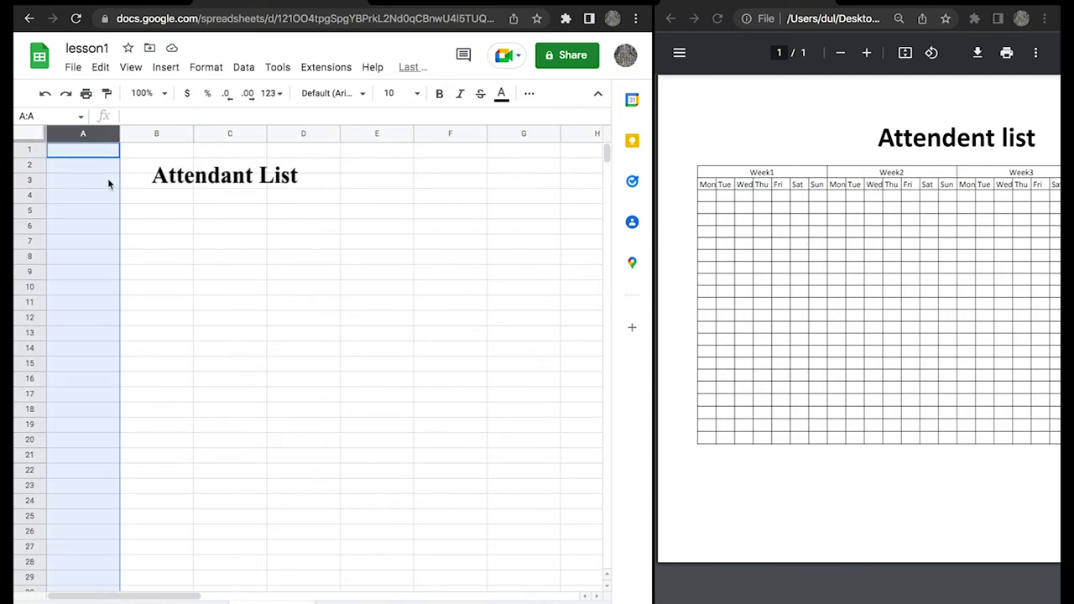
shift+click(585, 138)
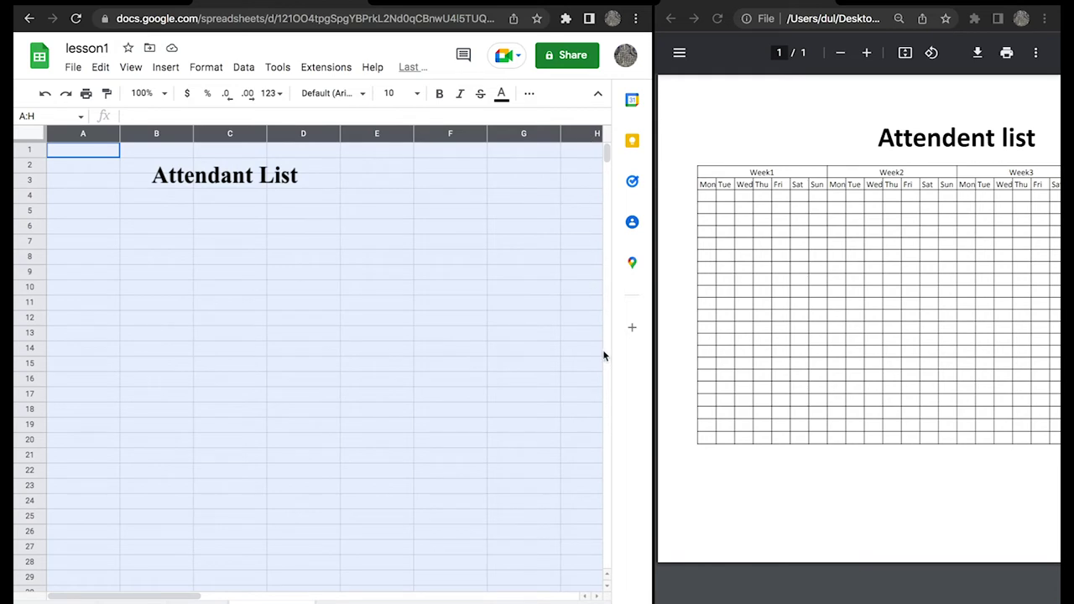
scroll(587, 361, down, 5)
scroll(567, 319, up, 5)
click(537, 154)
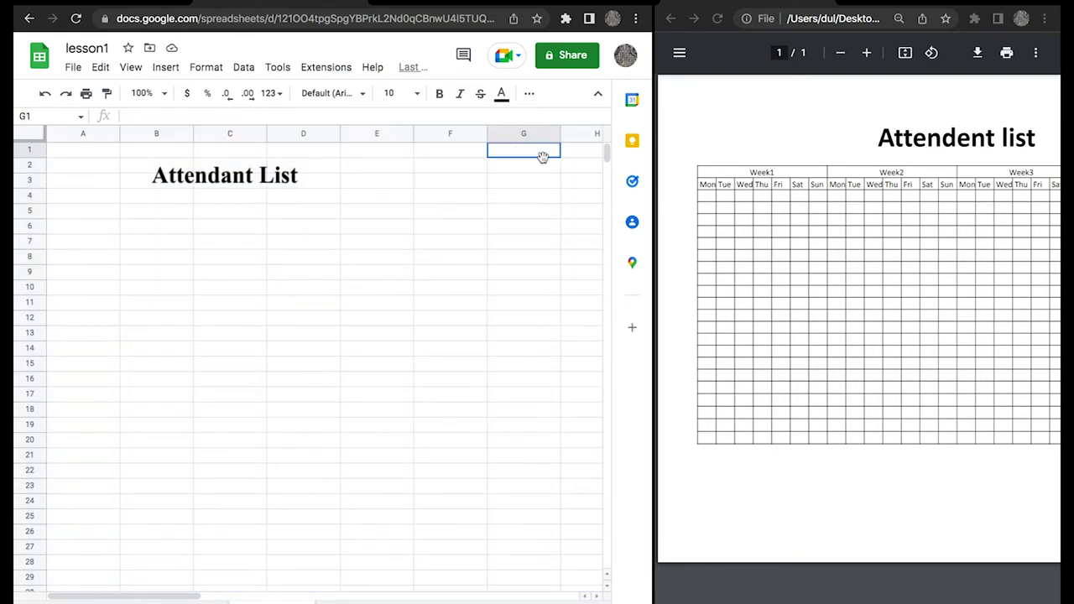
click(369, 137)
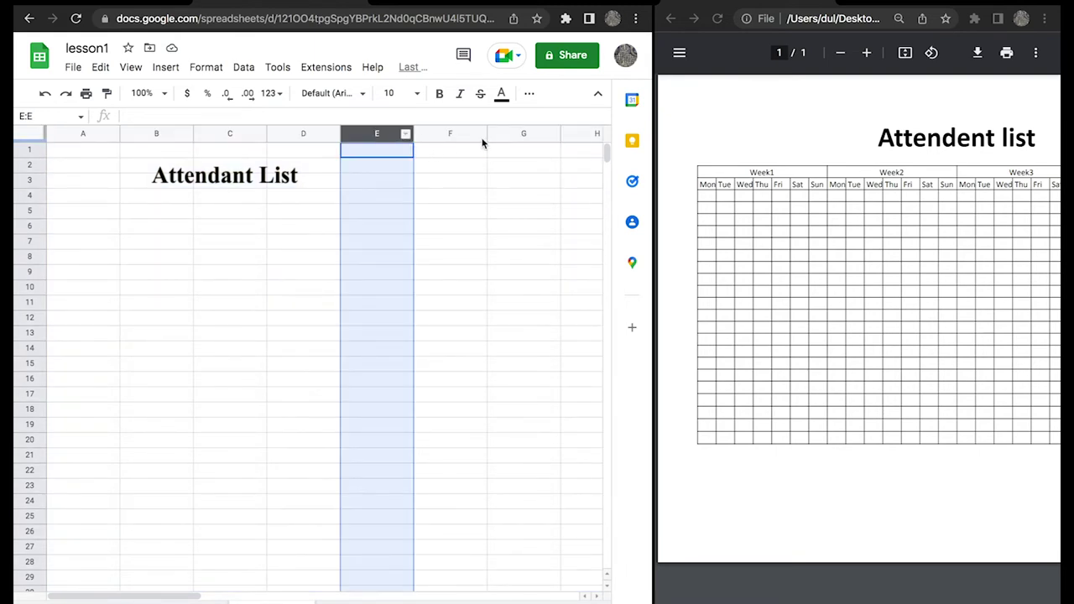
scroll(193, 277, down, 1)
scroll(193, 277, up, 1)
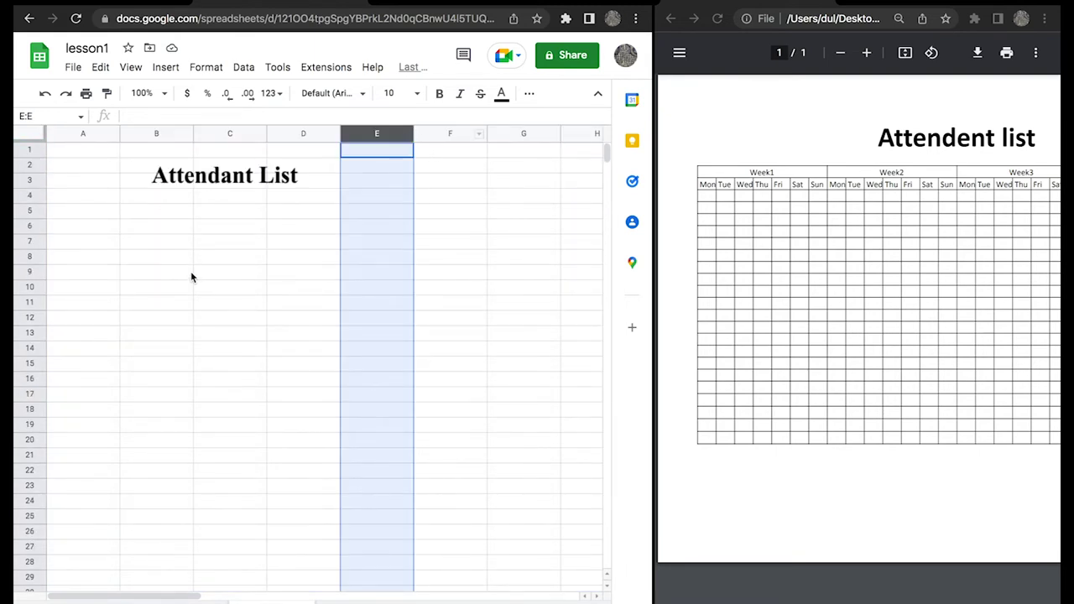
click(83, 134)
scroll(527, 327, down, 5)
scroll(510, 337, up, 5)
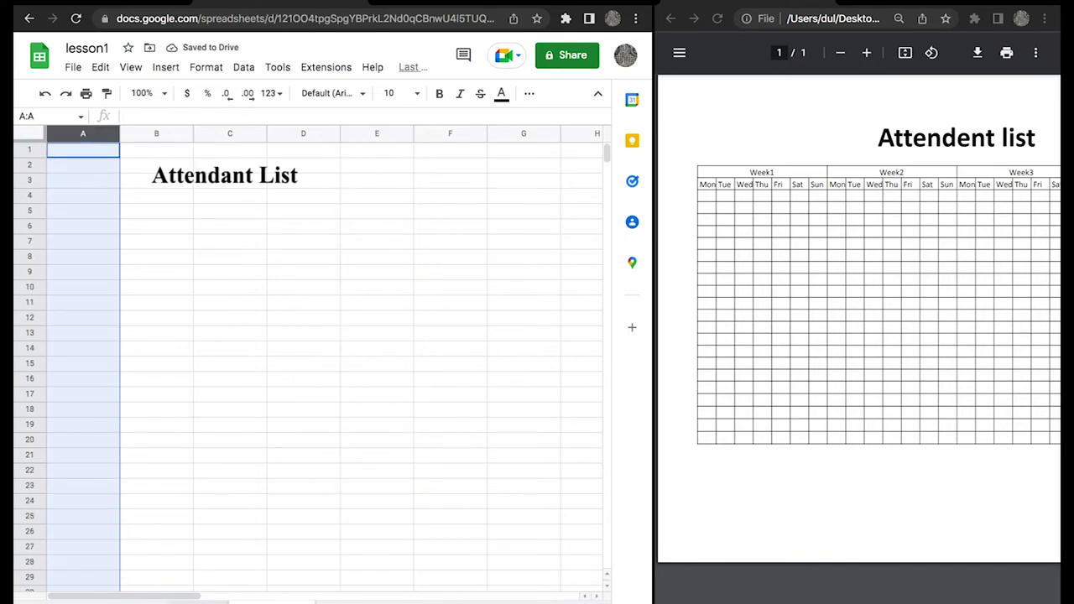
drag(185, 597, 576, 597)
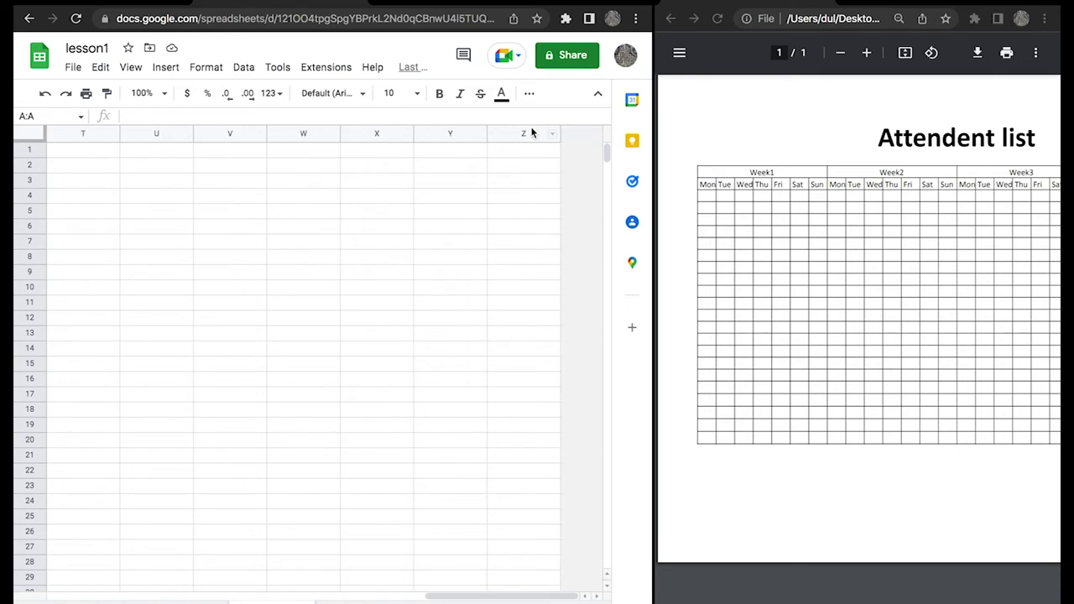
shift+click(527, 134)
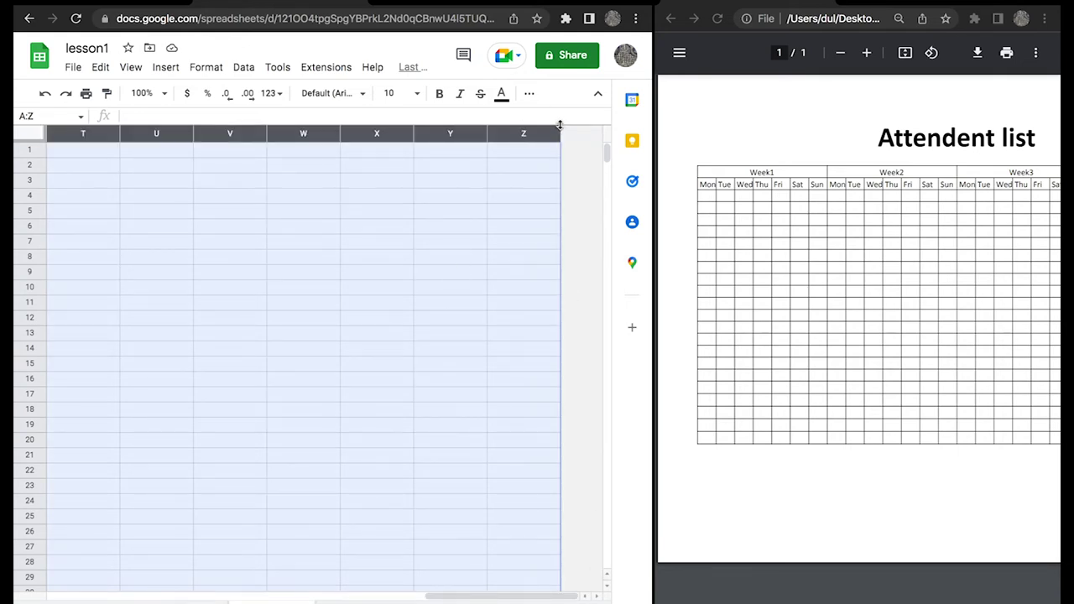
drag(558, 134, 509, 136)
click(426, 285)
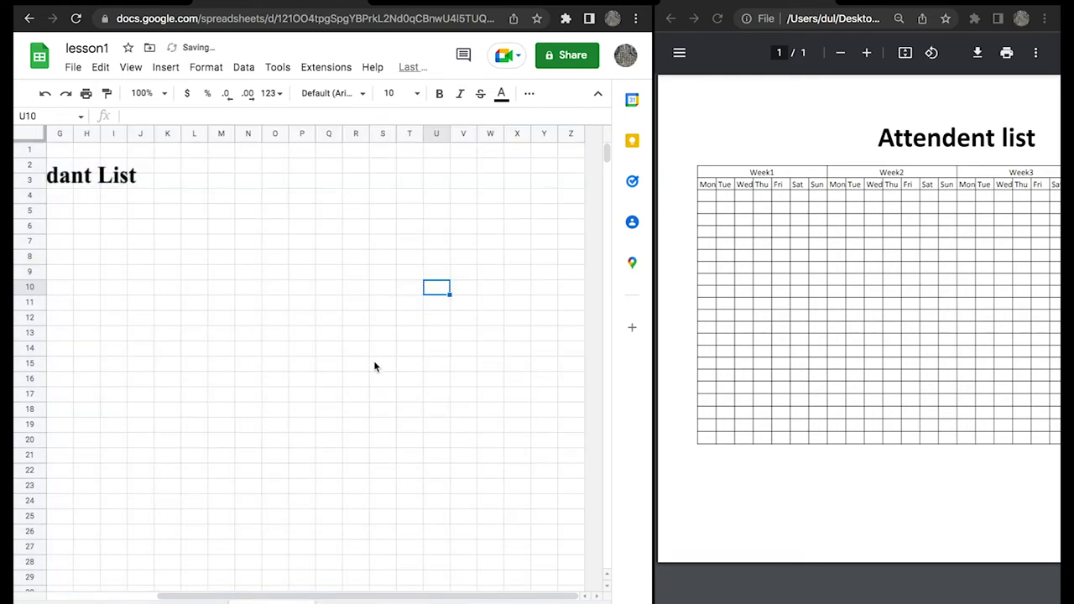
Open the print preview showing the Attendant List title.
drag(344, 596, 105, 596)
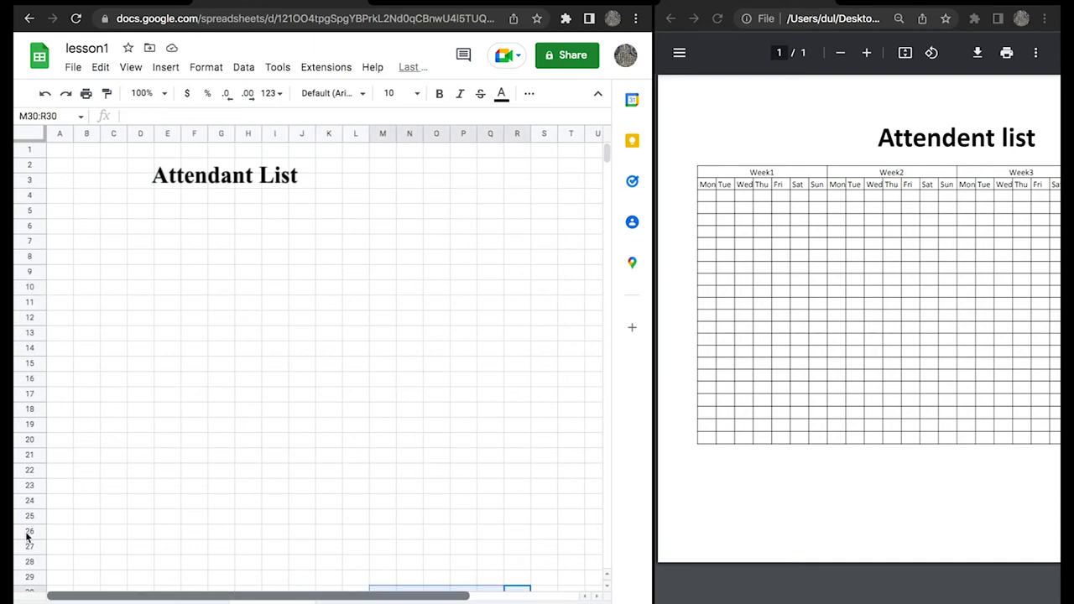
click(283, 364)
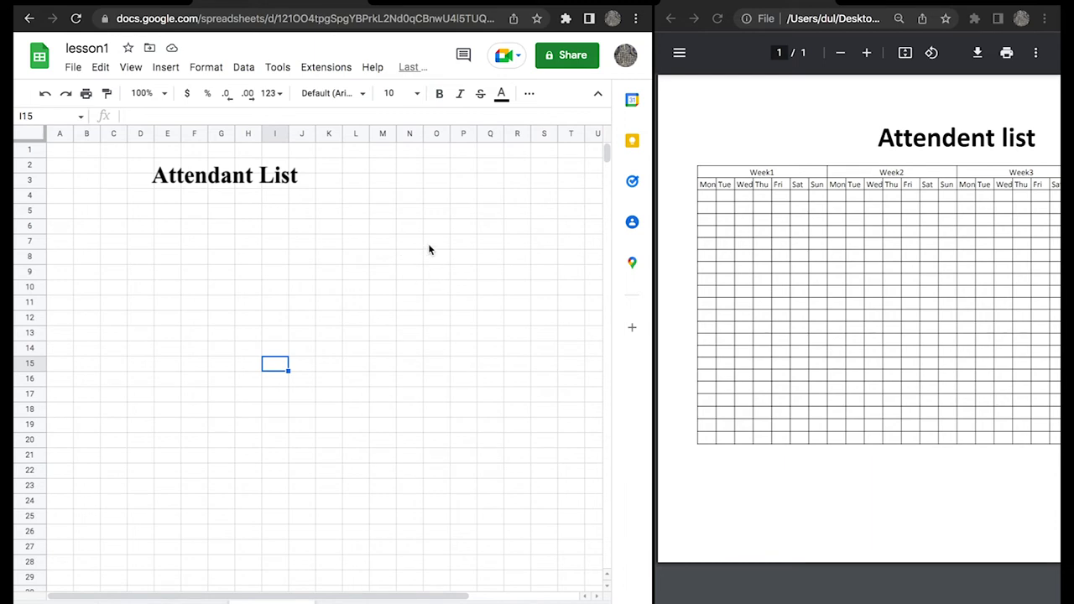
key(ctrl+p)
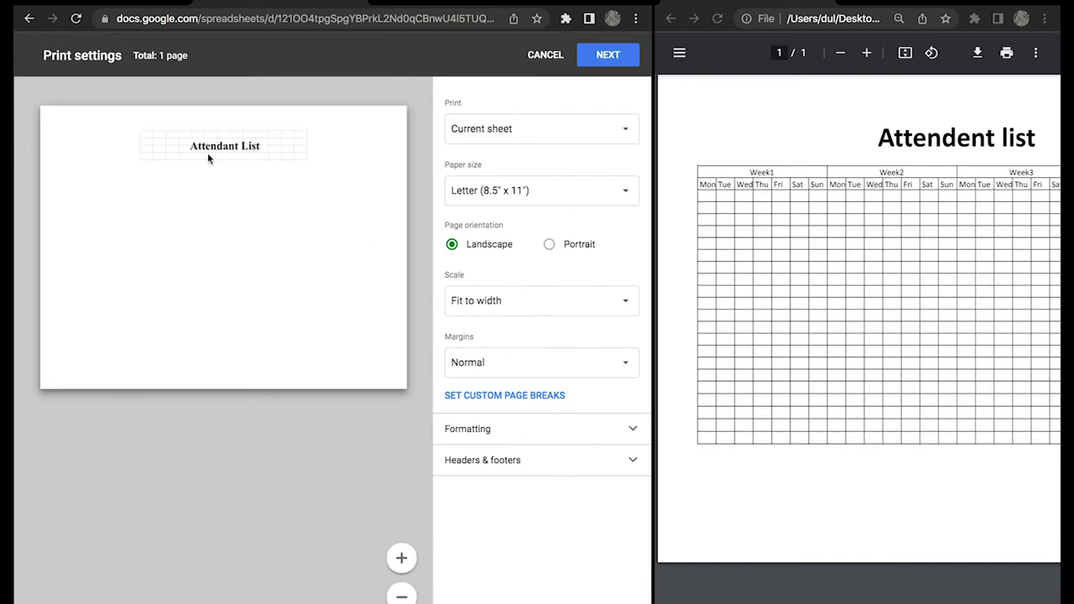
click(545, 56)
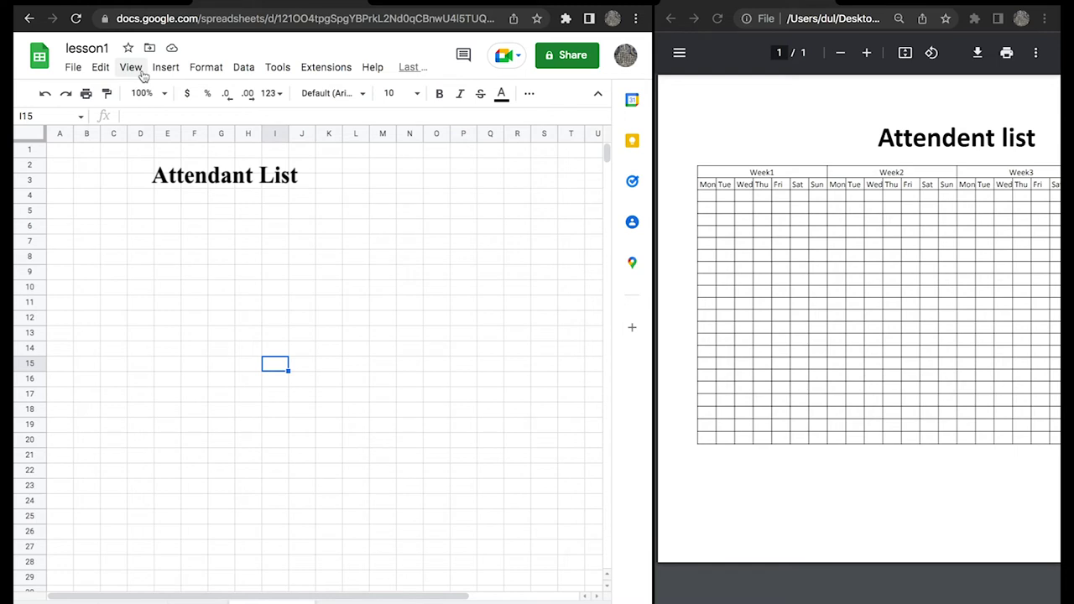
Nudge the Attendant List drawing a few pixels up so it clears row 4.
click(350, 306)
click(272, 191)
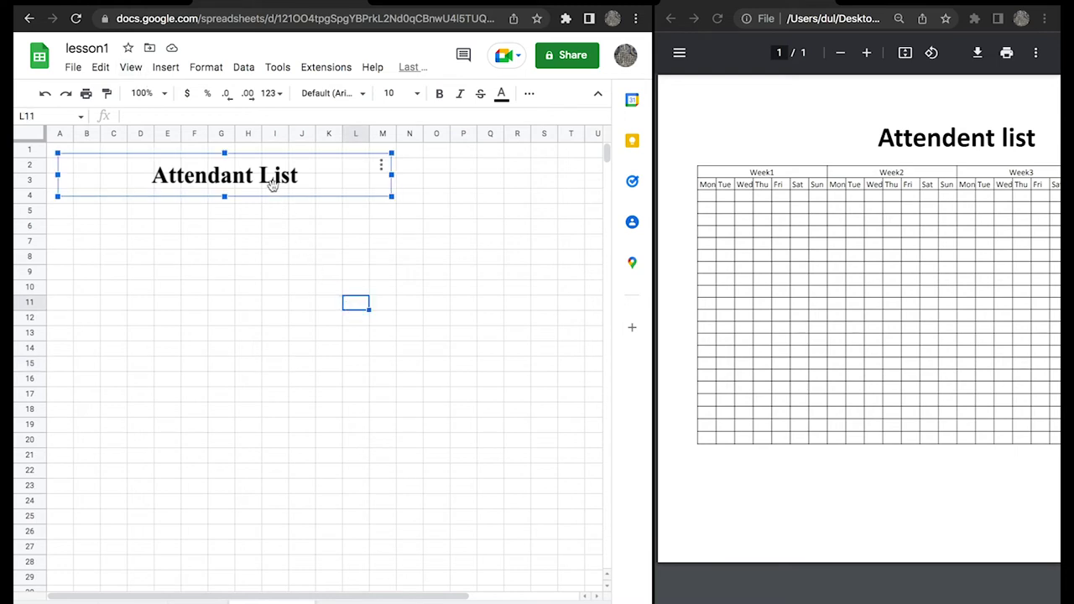
drag(285, 177, 285, 174)
click(314, 306)
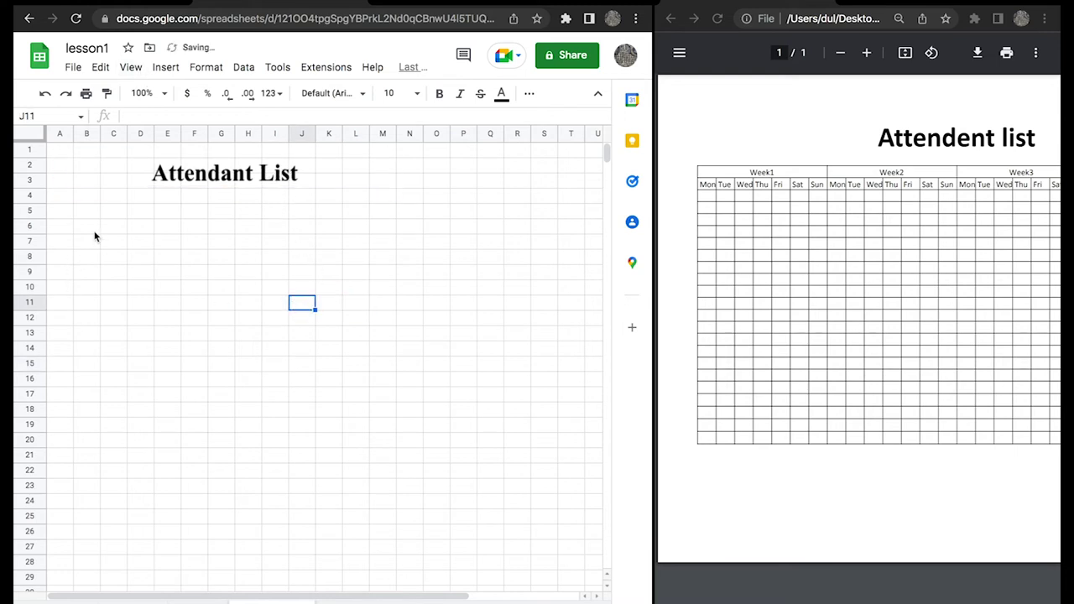
click(174, 172)
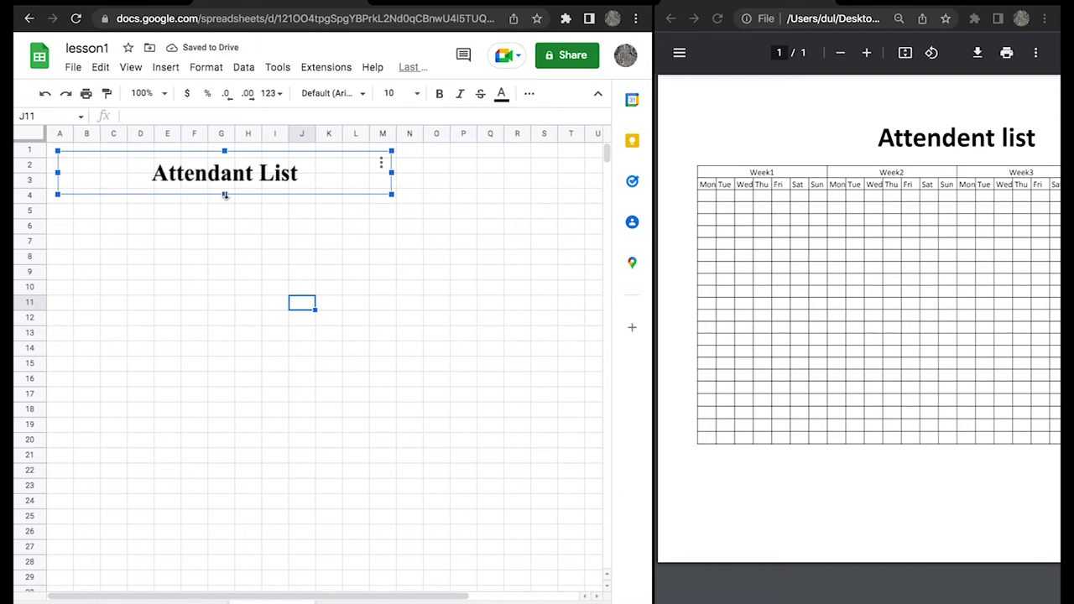
drag(262, 168, 263, 166)
click(269, 258)
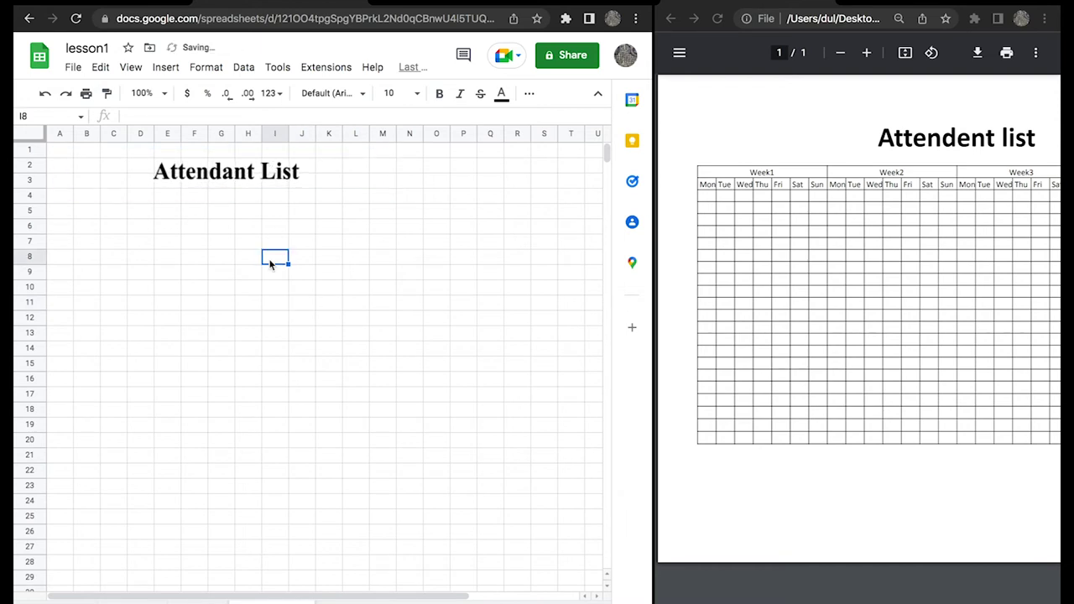
click(67, 200)
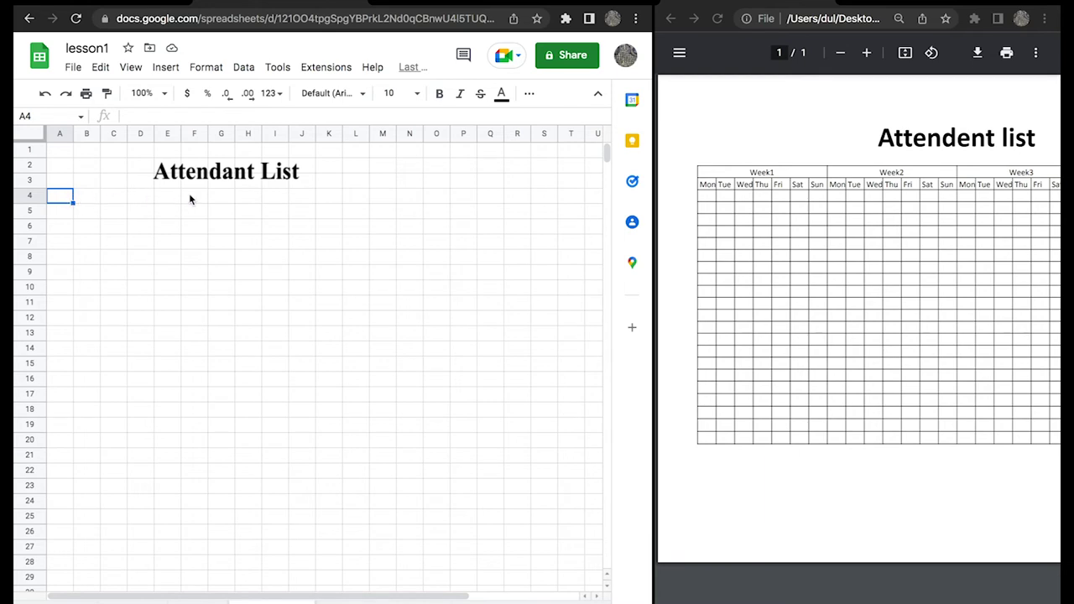
Merge cells A4 through G4 into one cell.
drag(71, 197, 192, 204)
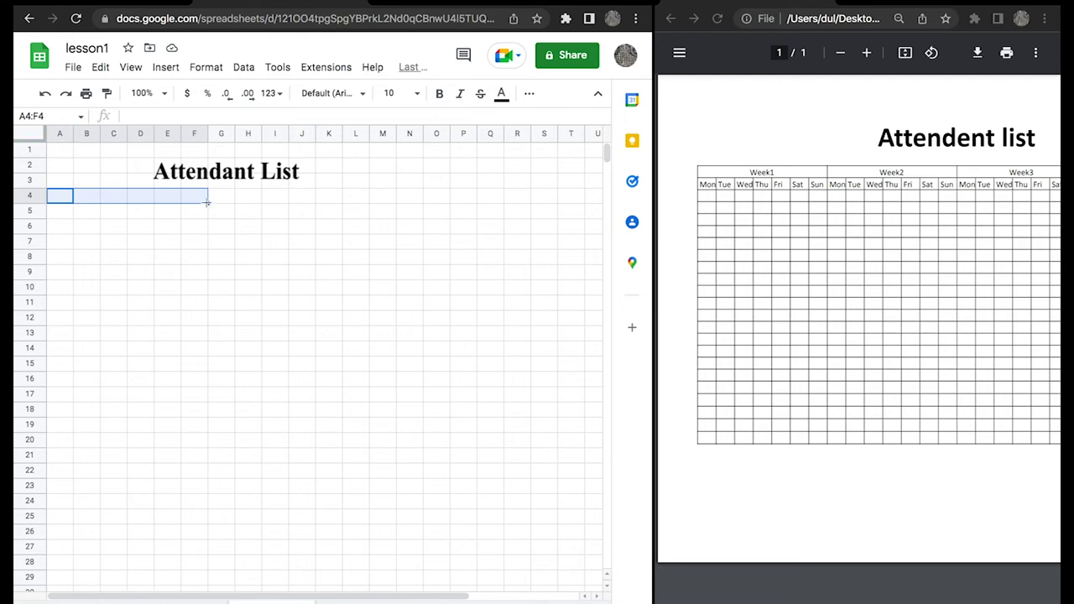
drag(224, 203, 226, 202)
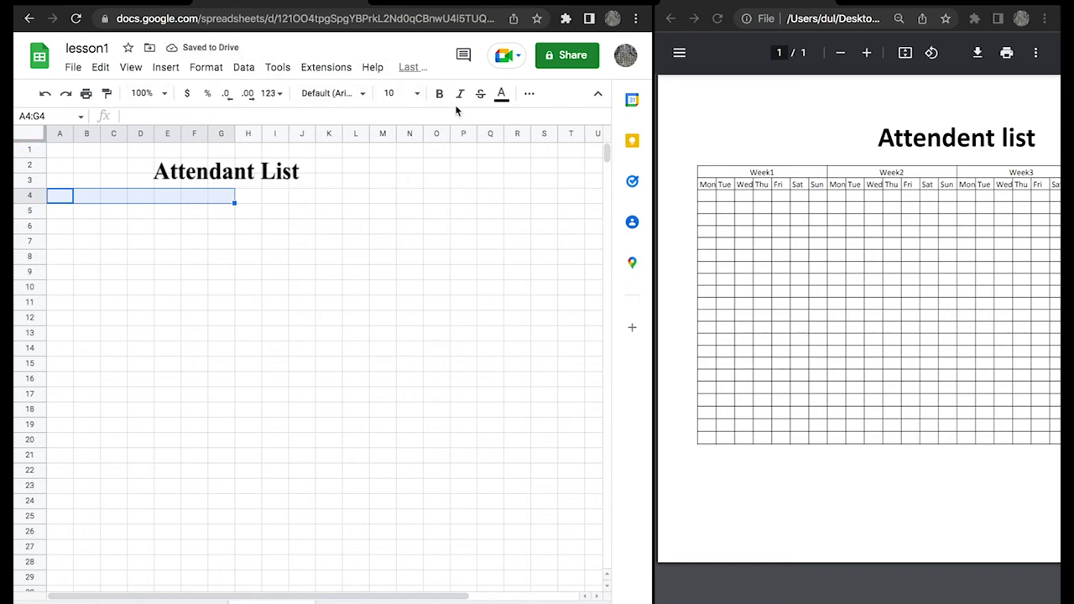
click(526, 95)
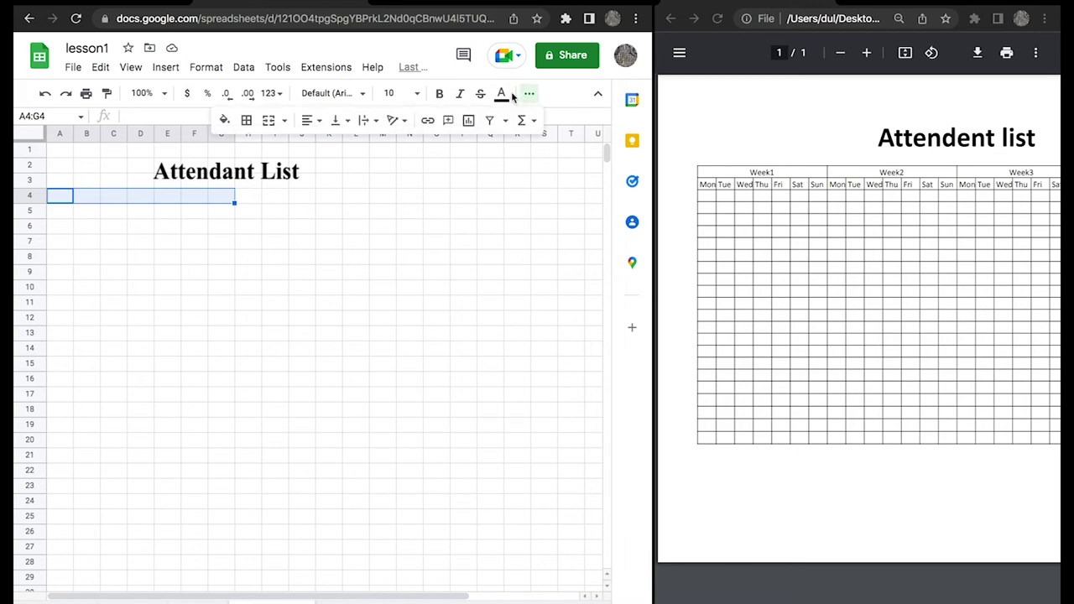
click(268, 123)
click(379, 269)
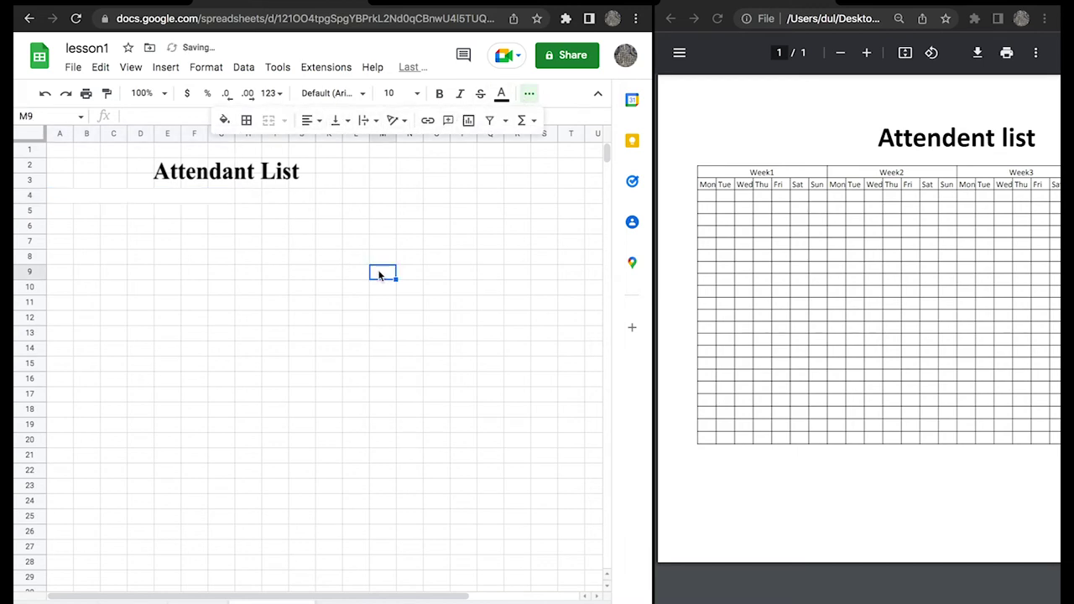
click(183, 196)
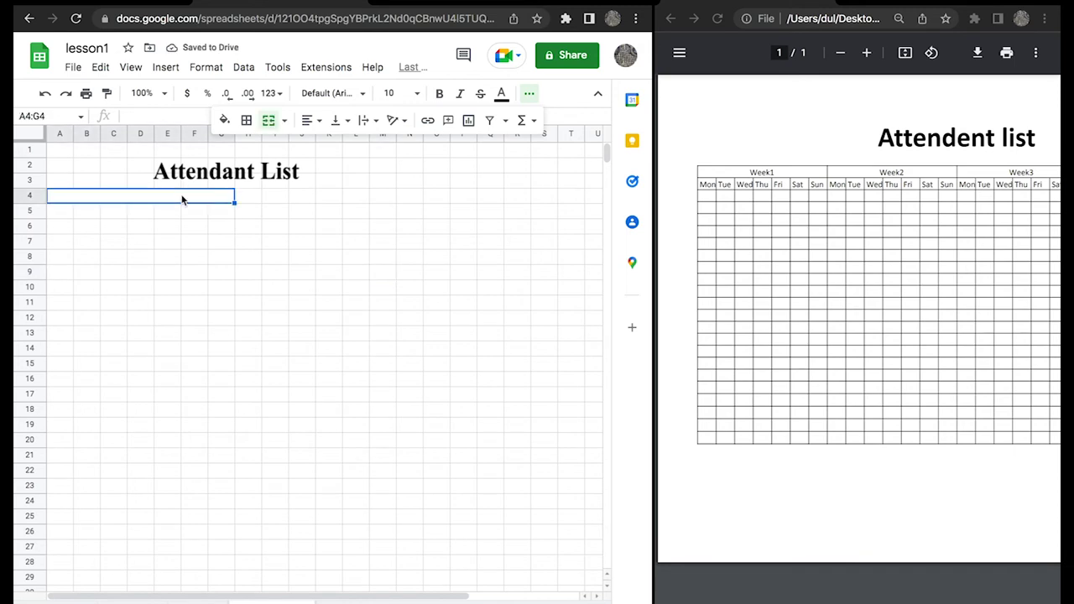
Enter Week1 in the merged A4:G4 cell and centre it horizontally.
text(W)
key(BackSpace)
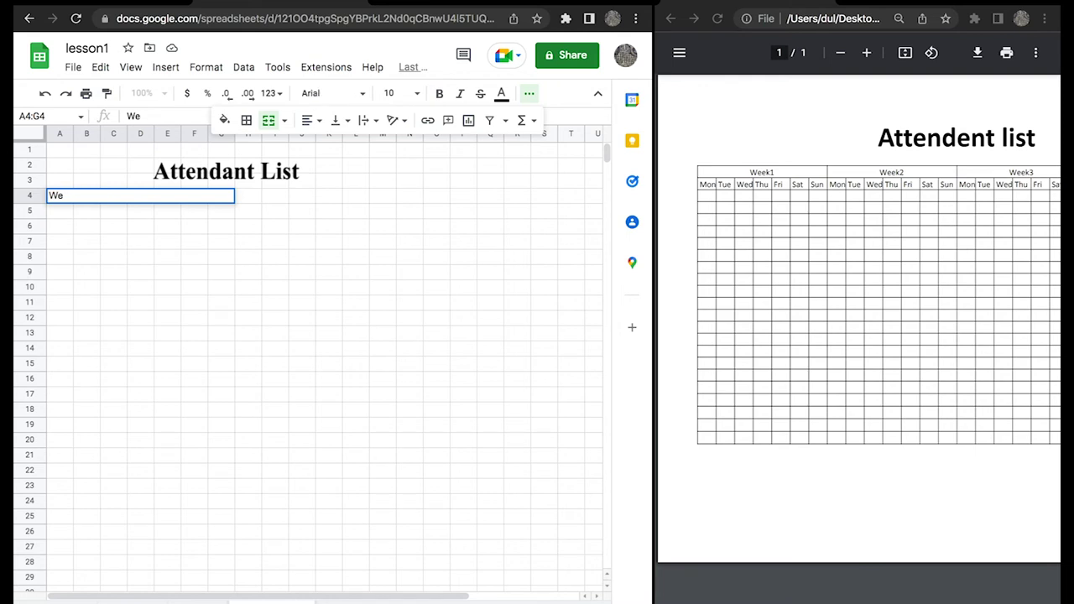
text(ek1)
key(Return)
click(81, 200)
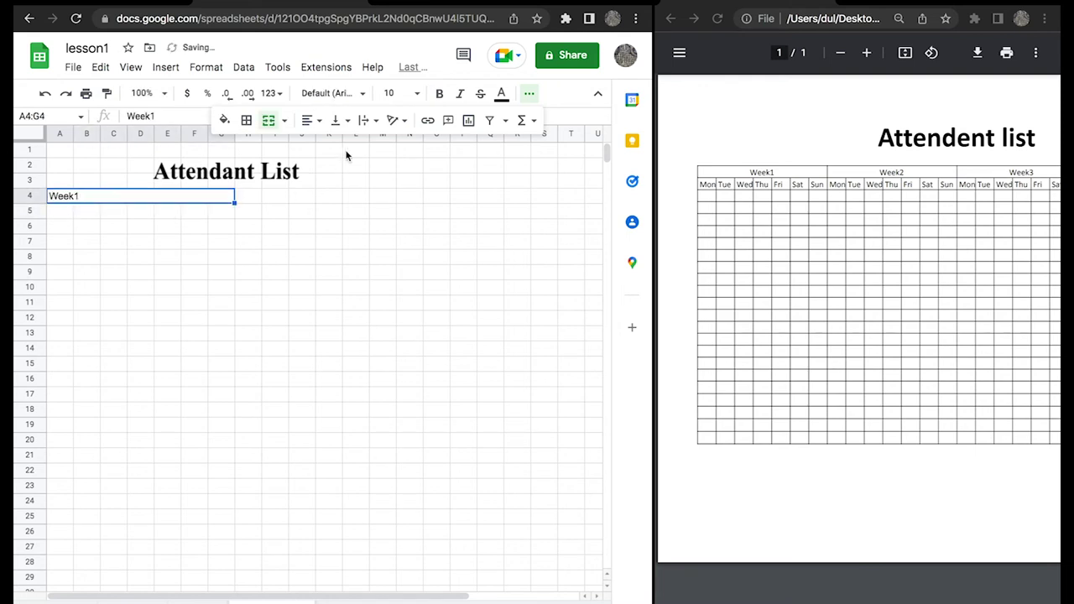
click(307, 120)
click(328, 144)
click(274, 286)
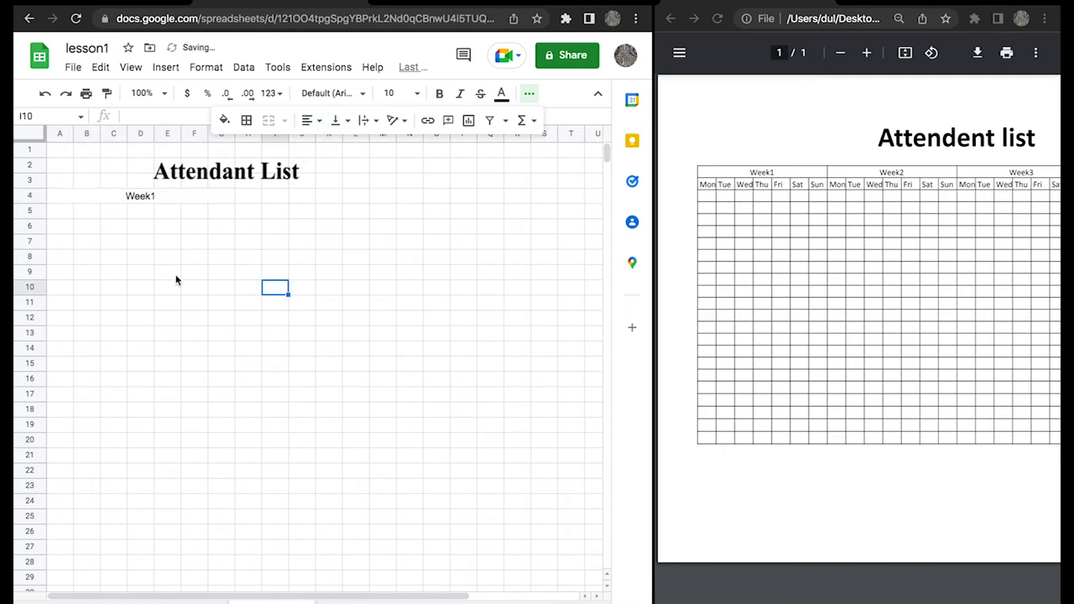
click(62, 218)
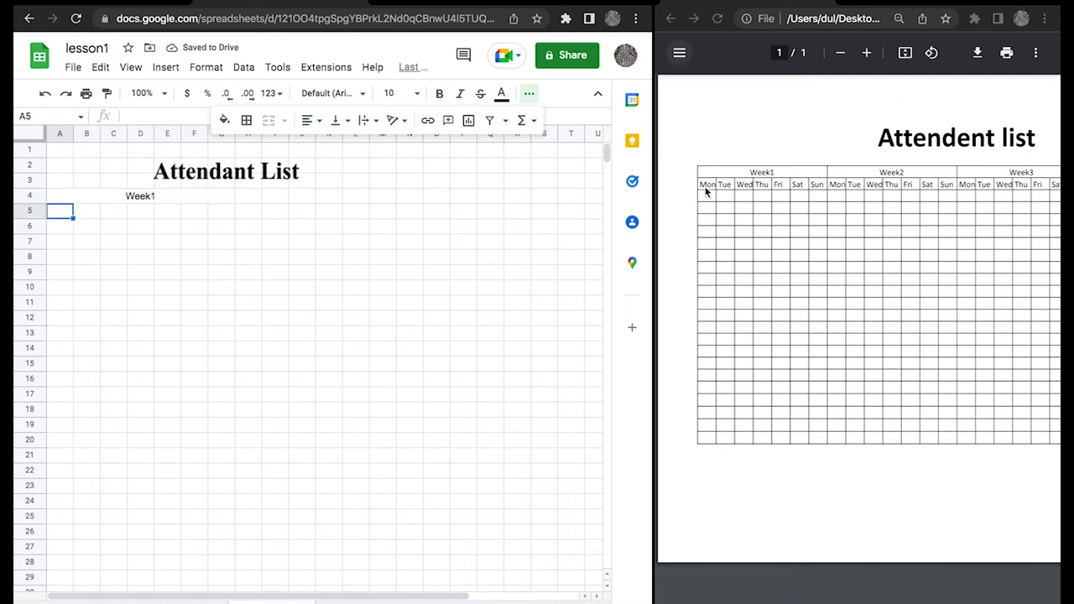
Enter Mon in A5 and autofill the weekday series along row 5 through H5.
text(Mon)
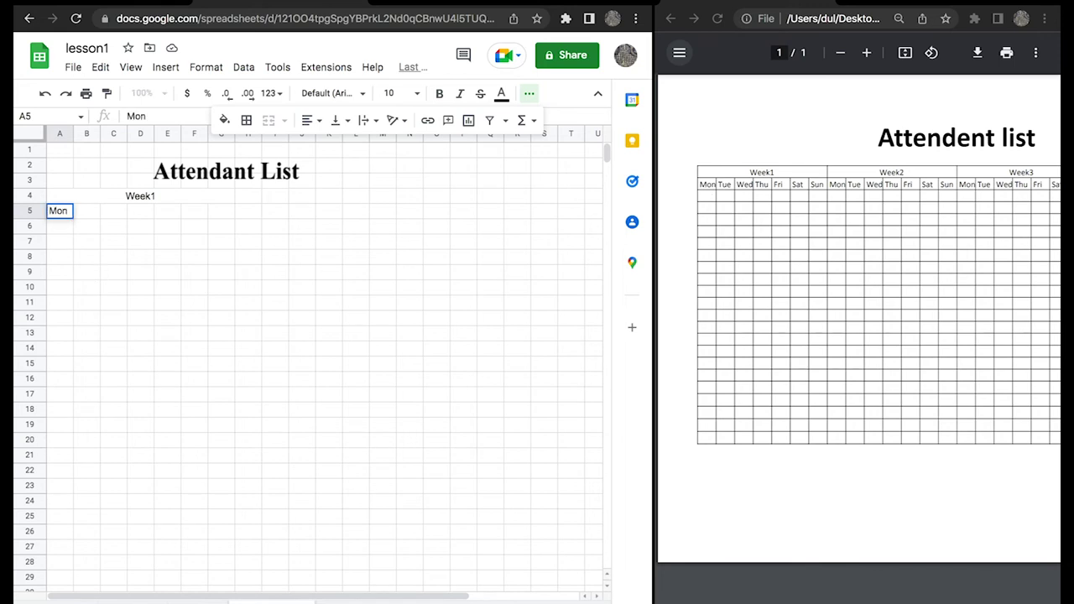
key(Return)
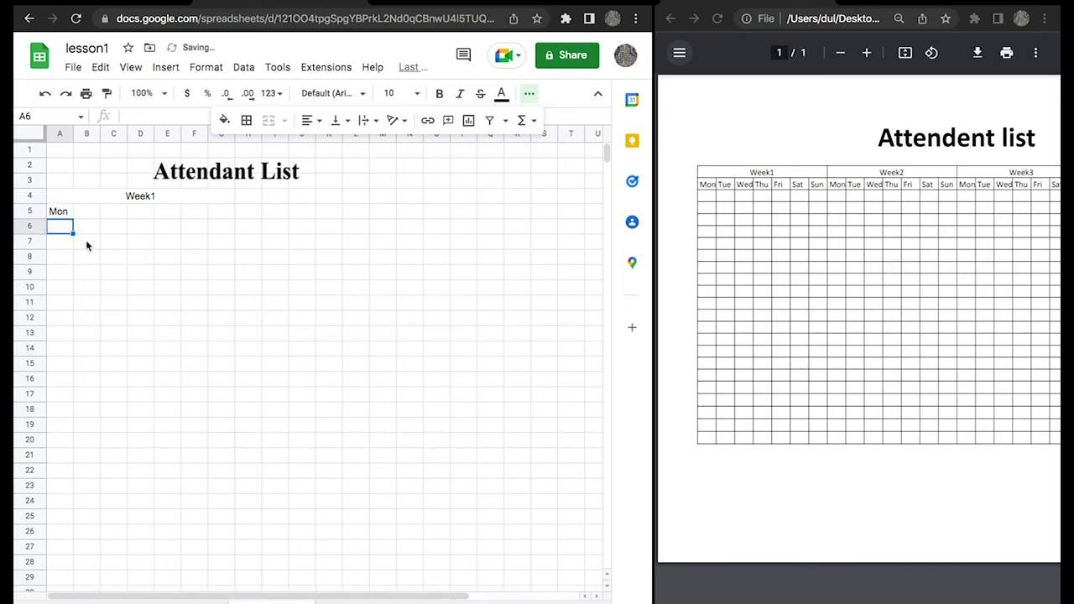
click(70, 216)
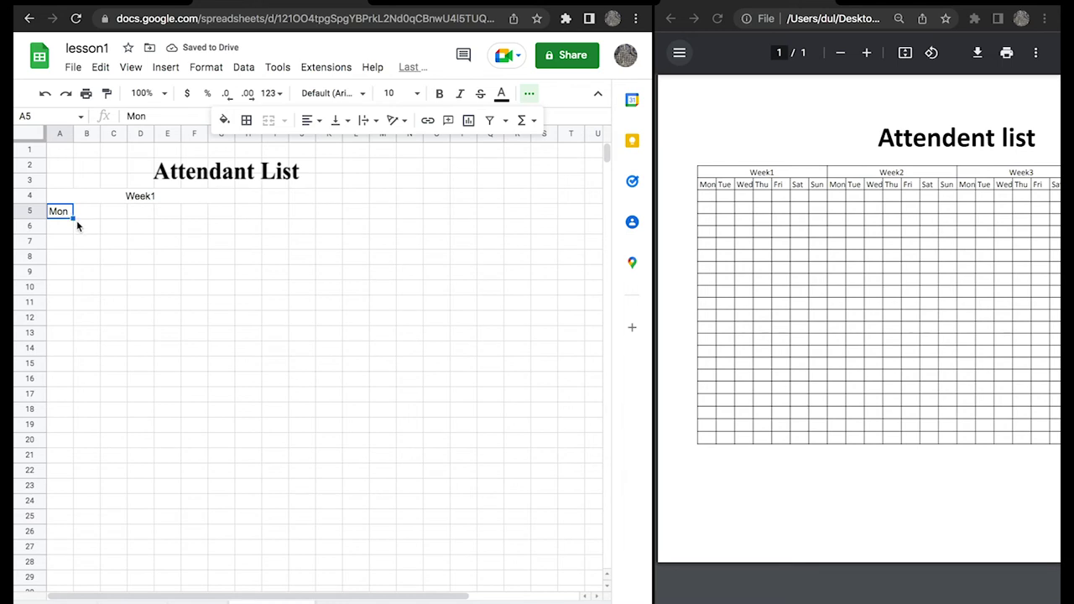
drag(73, 218, 257, 215)
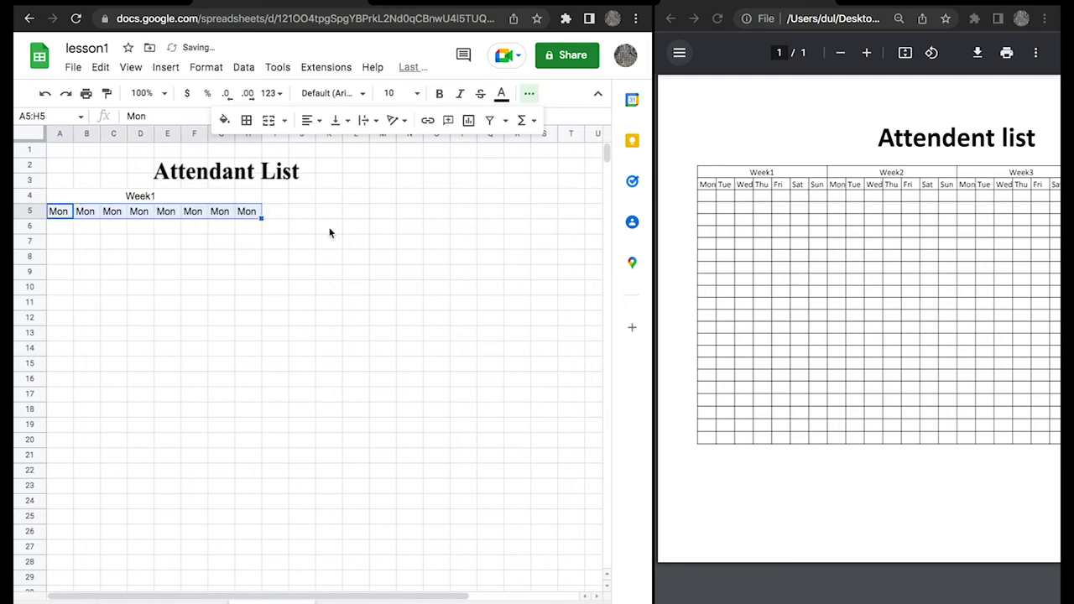
key(ctrl+z)
drag(74, 217, 257, 215)
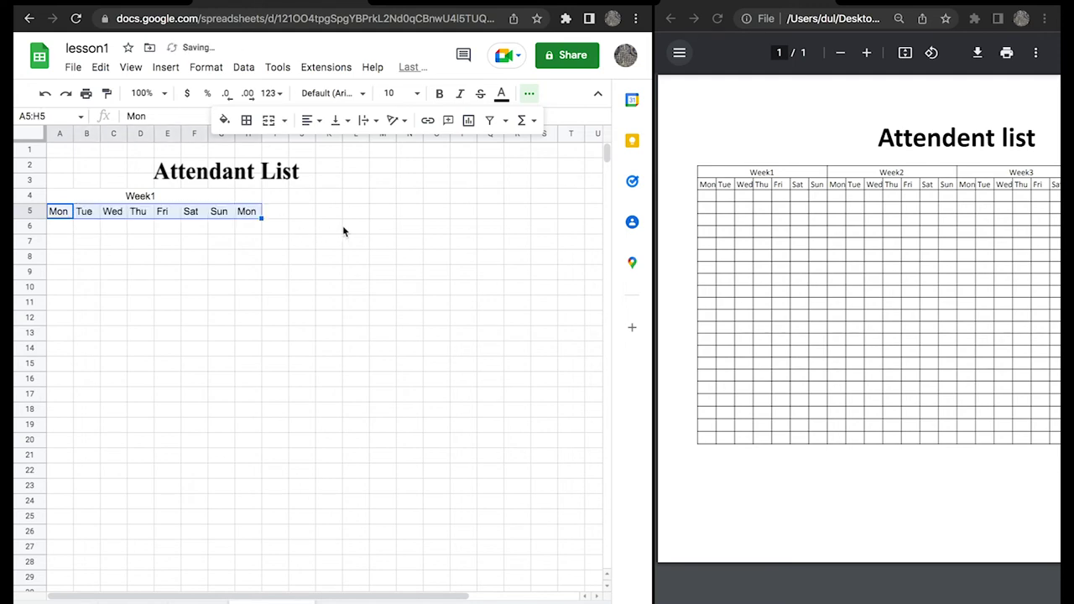
Extend the Mon–Sun series from H5 across I5:N5 for the second week.
click(241, 216)
key(Up)
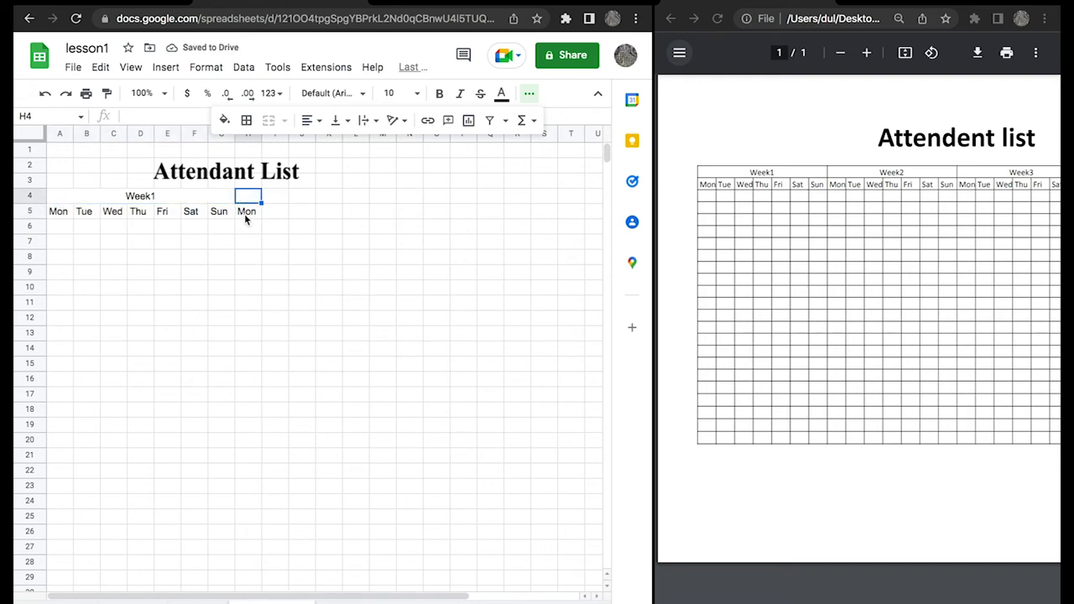
click(247, 215)
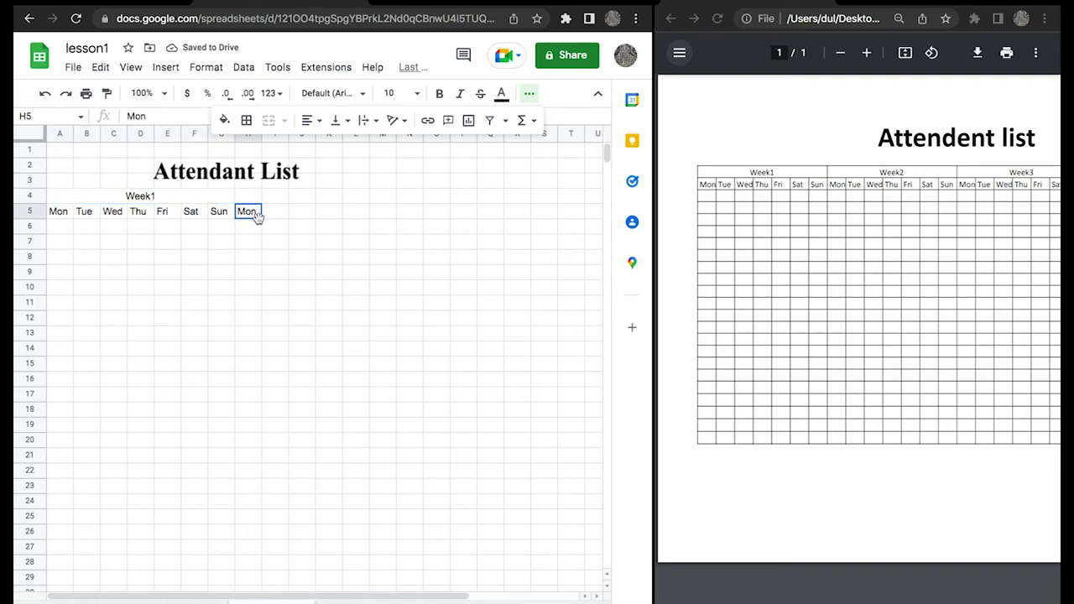
drag(261, 218, 291, 221)
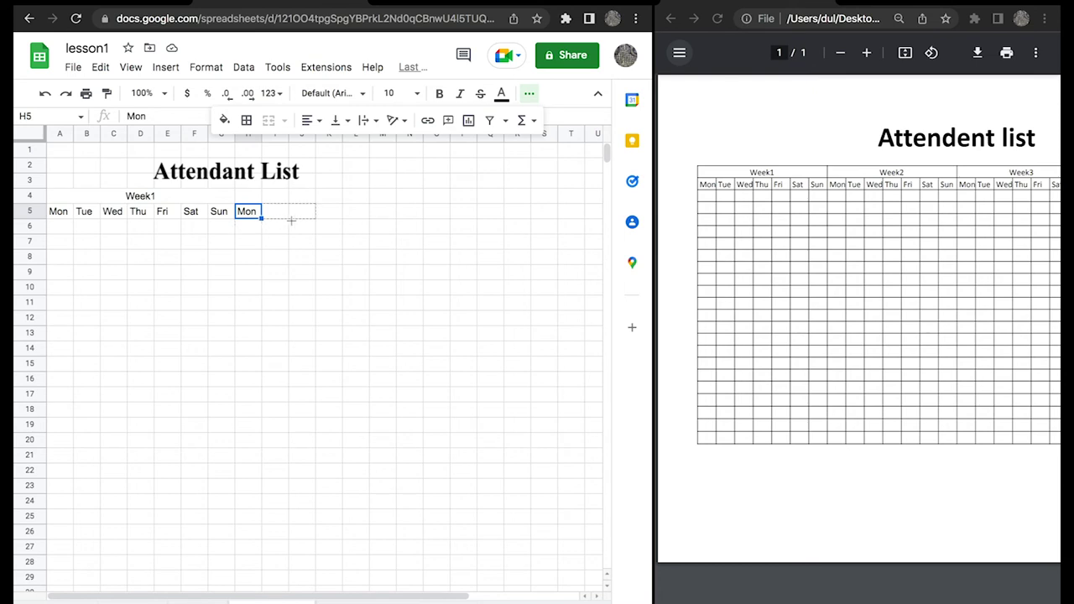
drag(315, 220, 321, 218)
drag(340, 216, 406, 223)
right_click(406, 222)
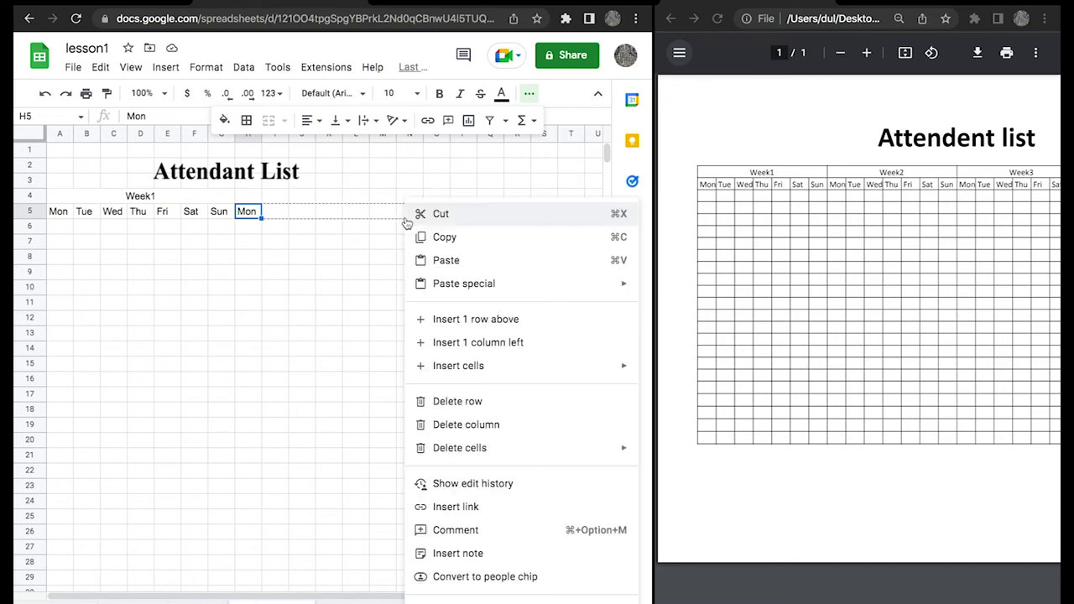
click(382, 271)
Continue the weekday series from N5 across O5:U5 to complete the third week.
click(440, 215)
click(419, 214)
drag(422, 217, 566, 222)
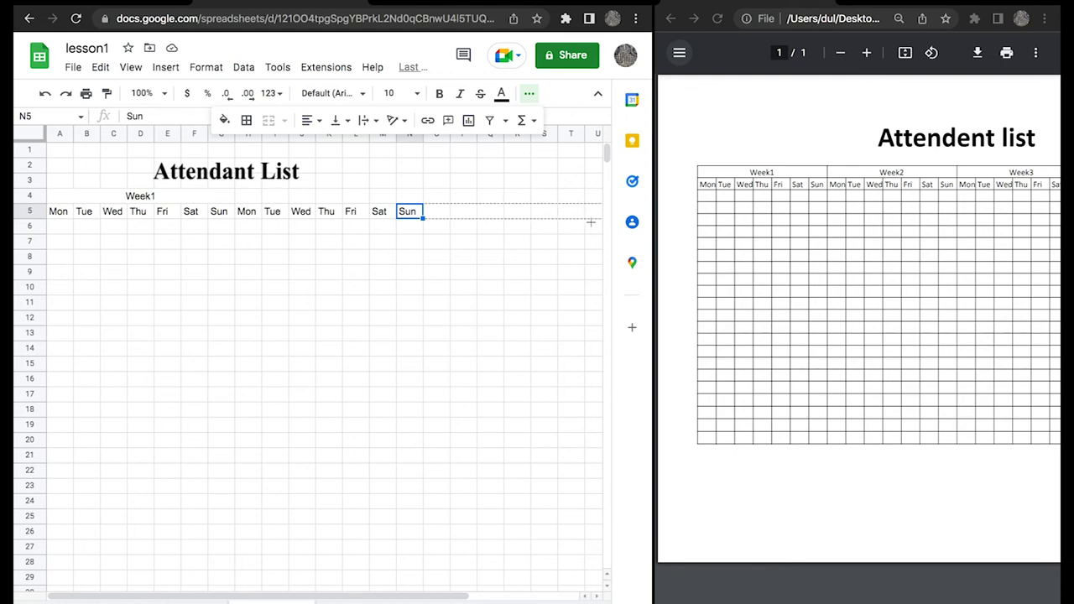
drag(566, 223, 594, 220)
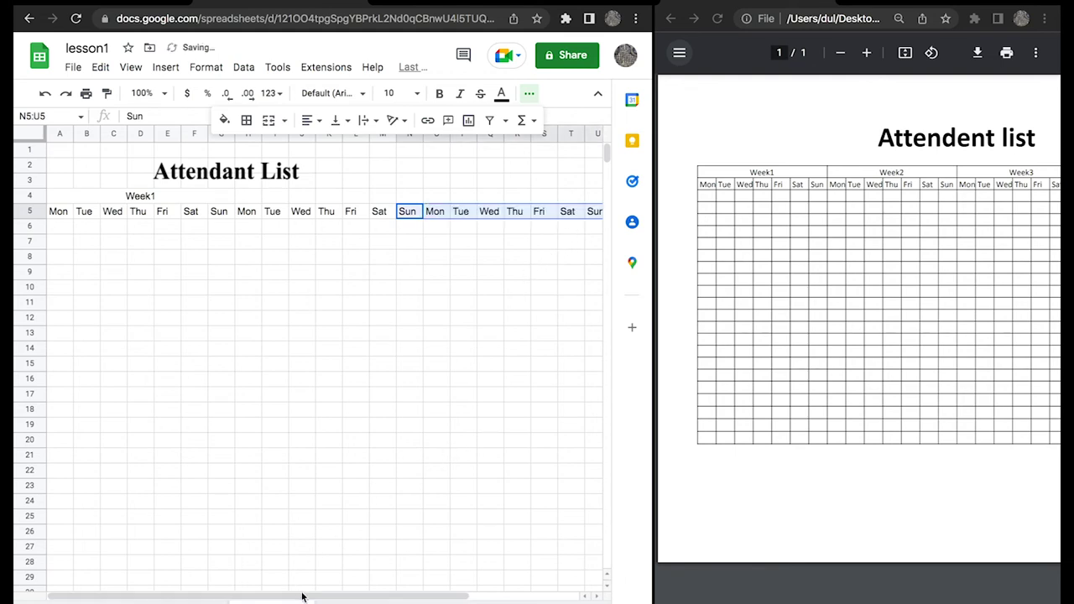
drag(302, 592, 331, 579)
click(373, 441)
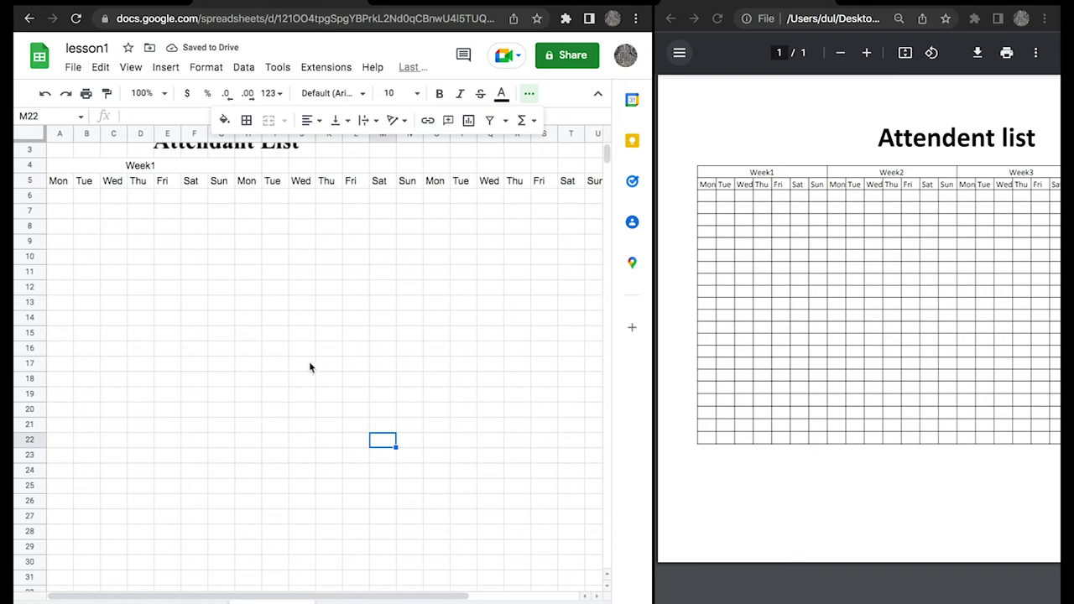
Merge H4:N4 and enter the heading Week2.
scroll(309, 366, up, 1)
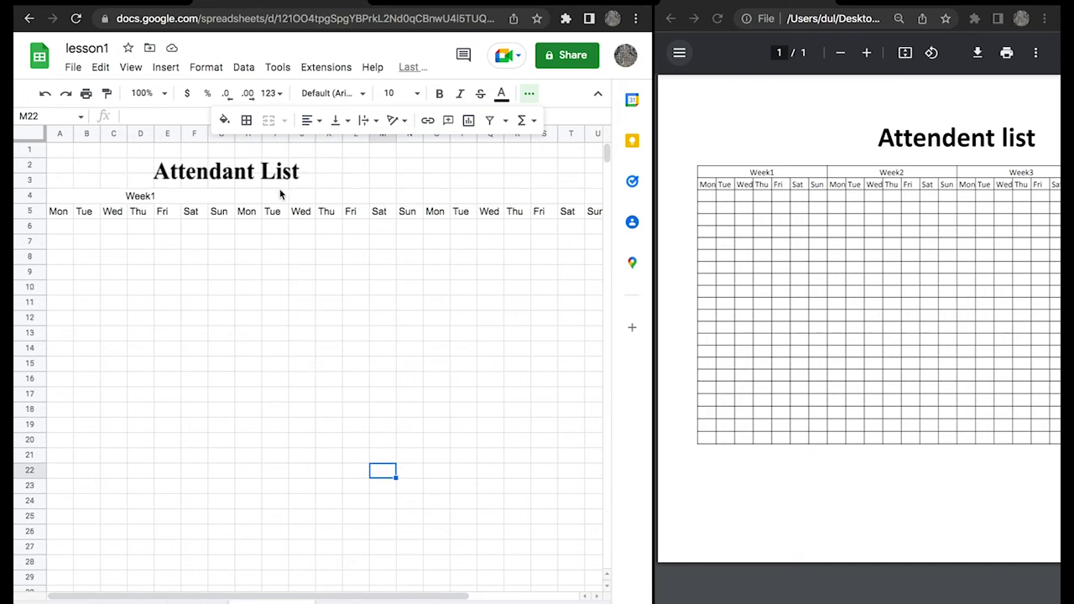
click(318, 196)
click(255, 199)
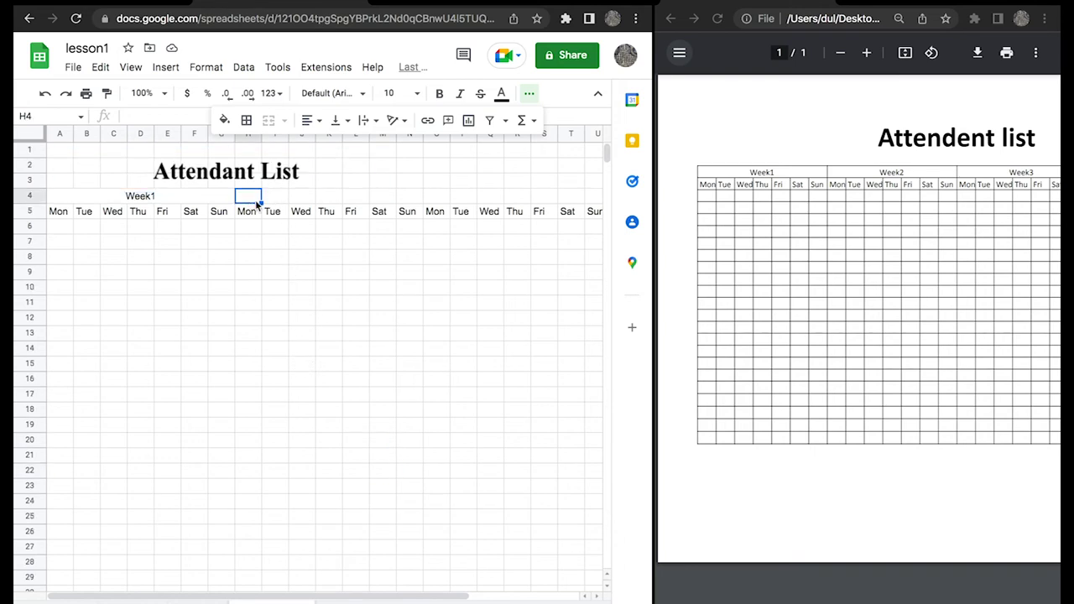
drag(251, 201, 422, 204)
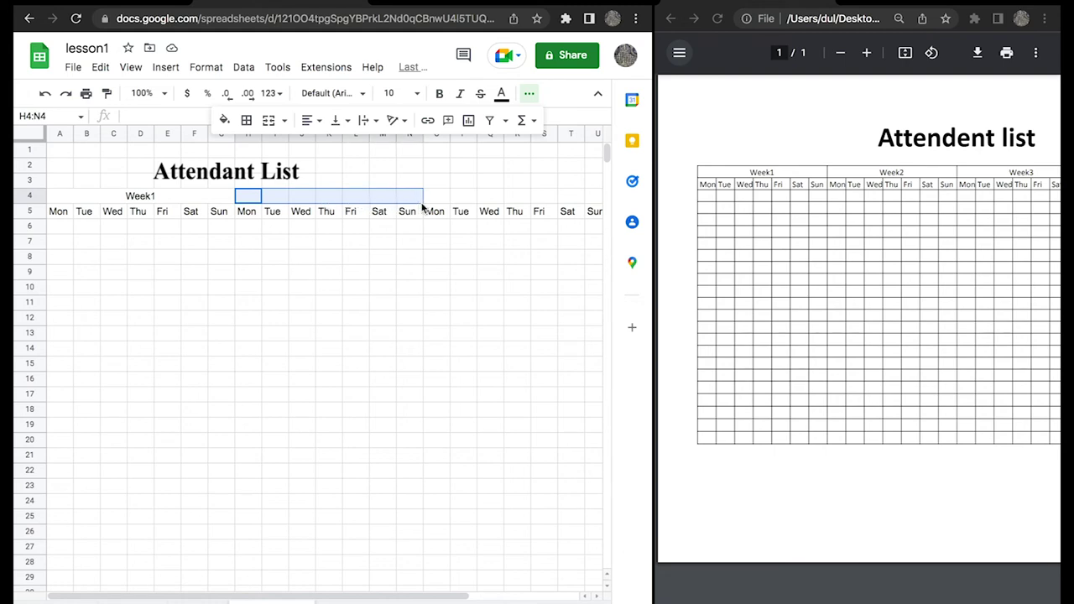
right_click(374, 199)
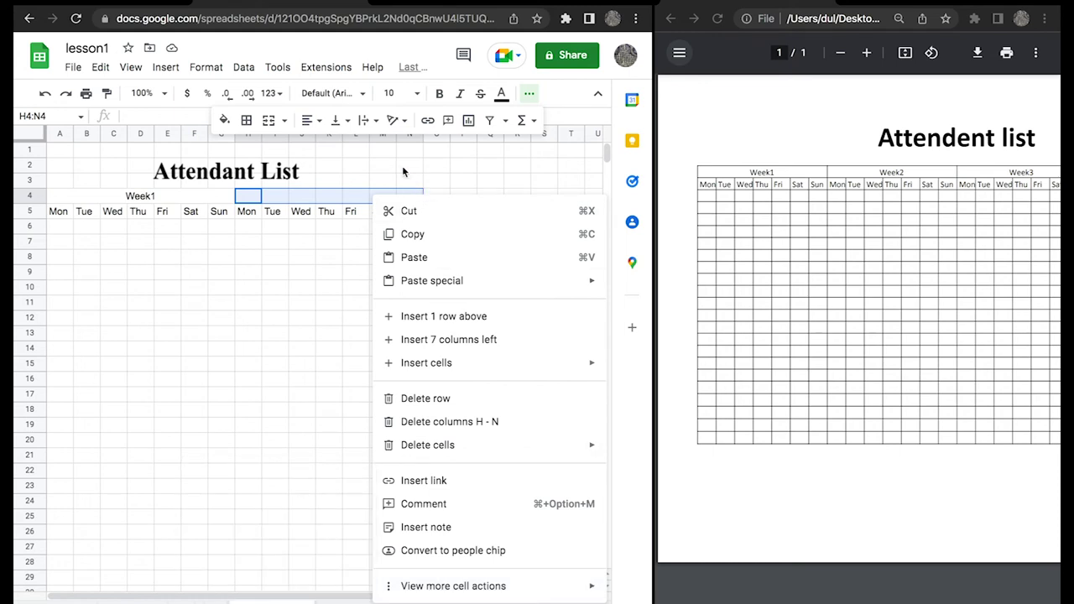
click(542, 97)
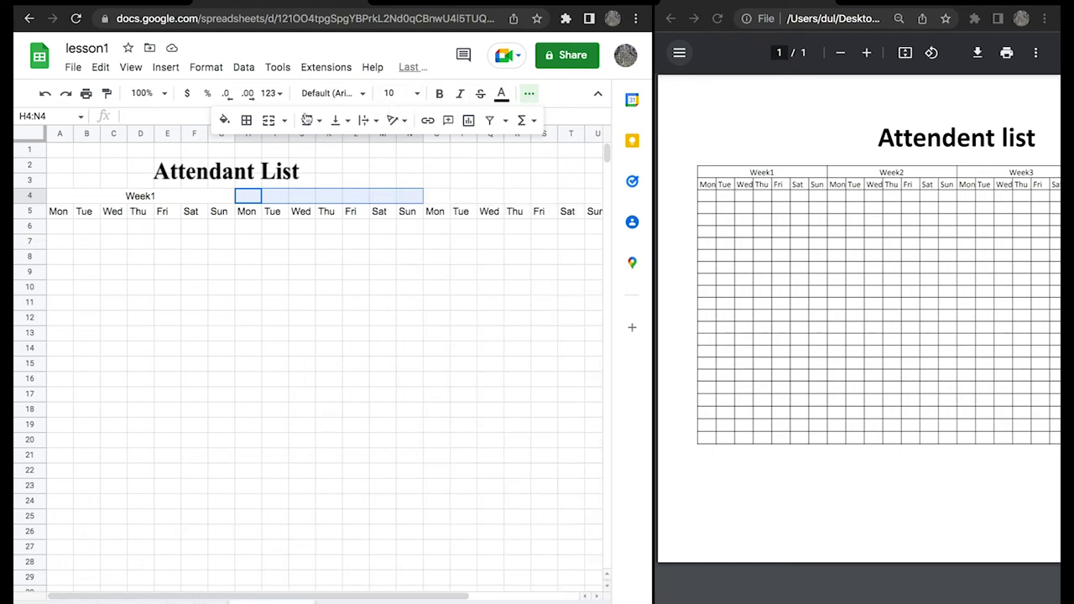
click(269, 120)
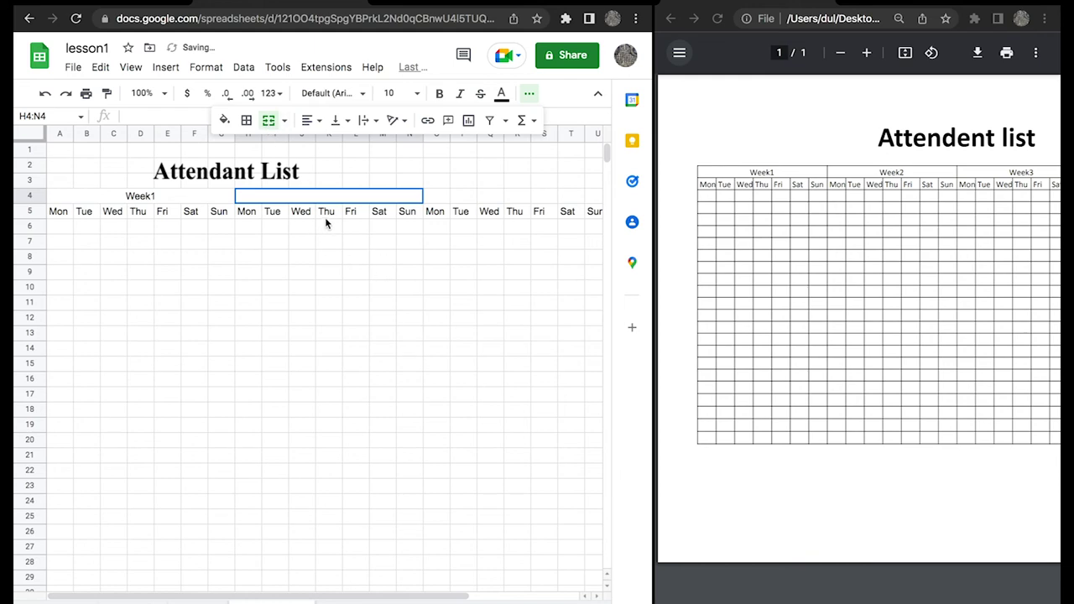
text(Week2)
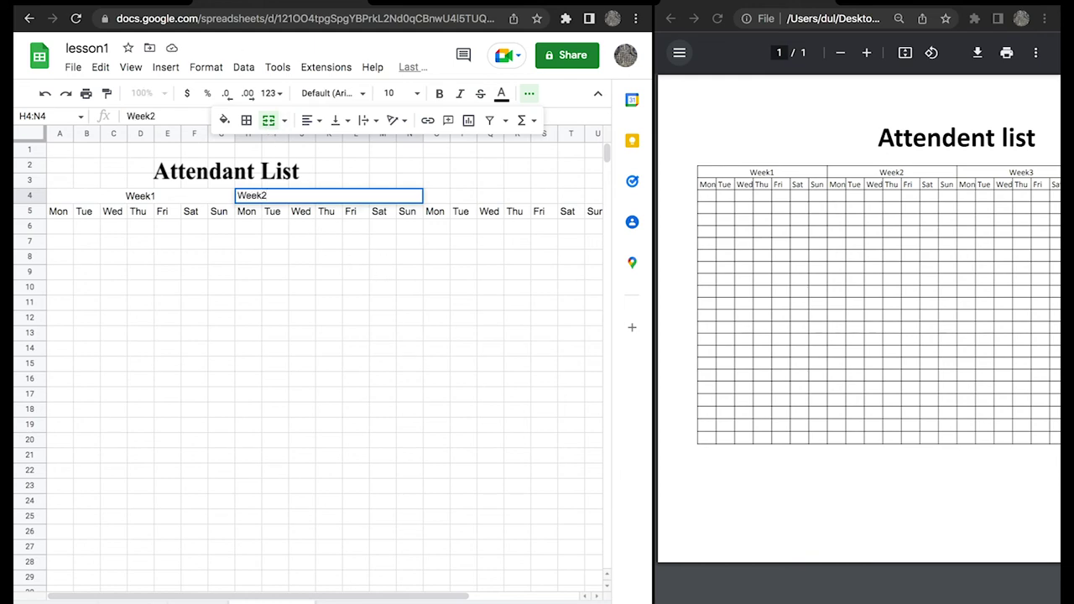
key(Return)
Centre Week2 horizontally across H4:N4, then select O4:U4 for the next heading.
scroll(395, 596, right, 2)
scroll(403, 597, left, 2)
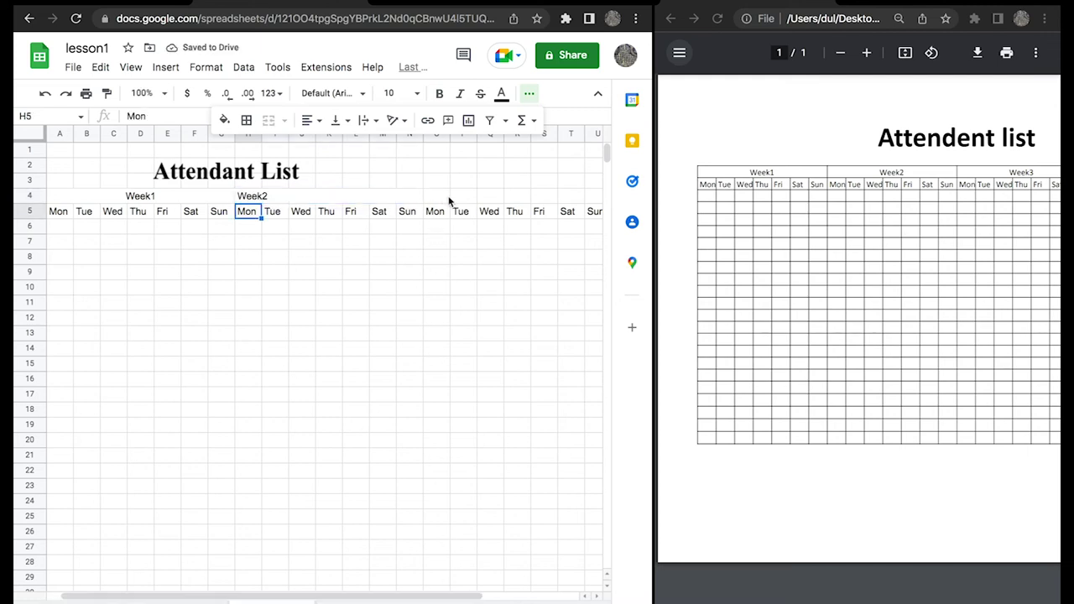
click(259, 200)
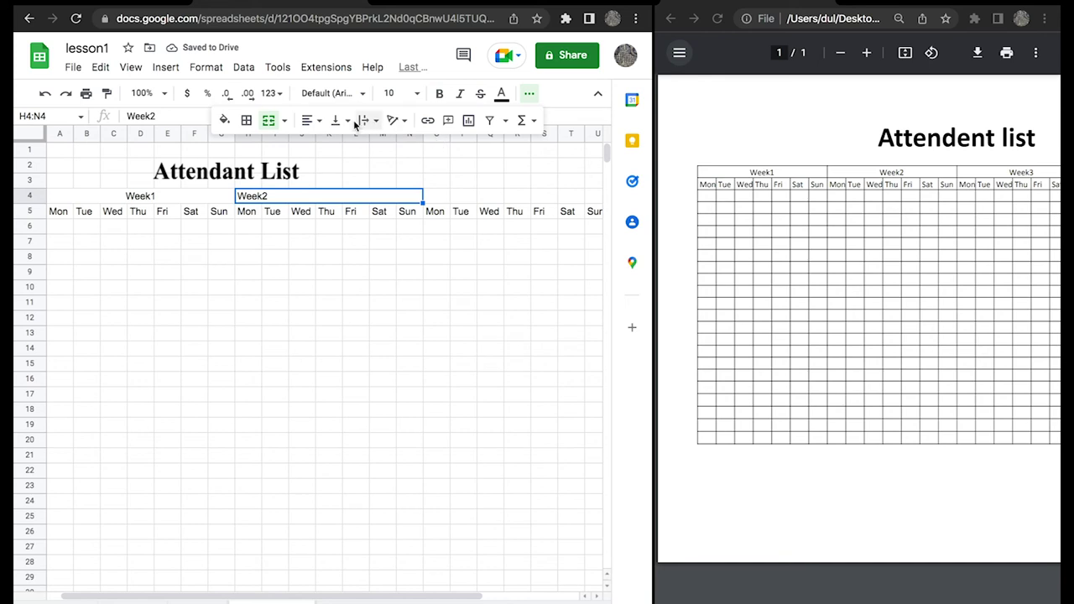
click(315, 123)
click(328, 144)
click(435, 351)
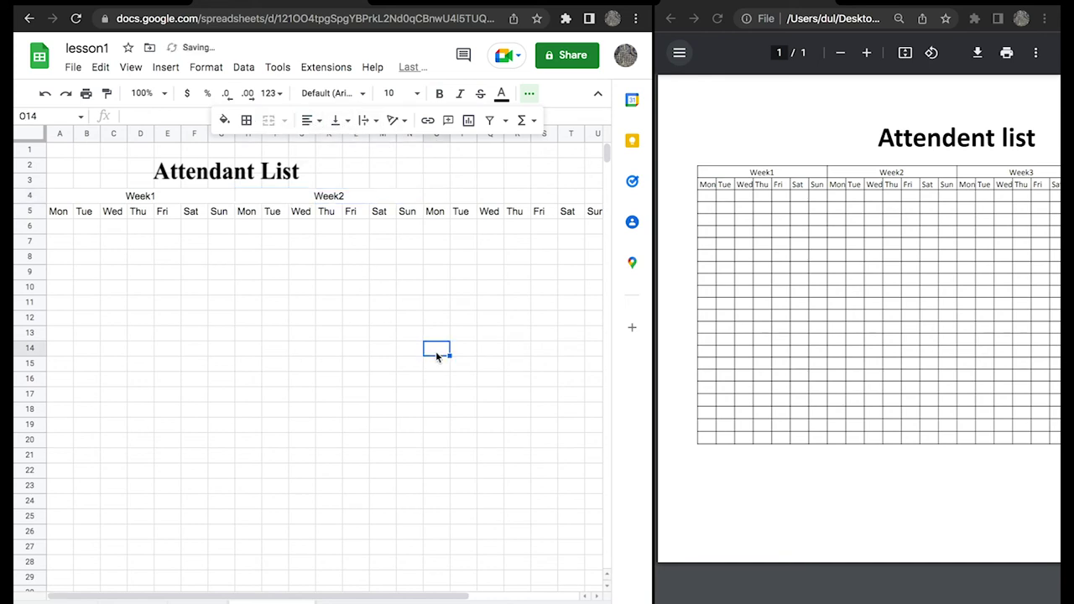
click(436, 198)
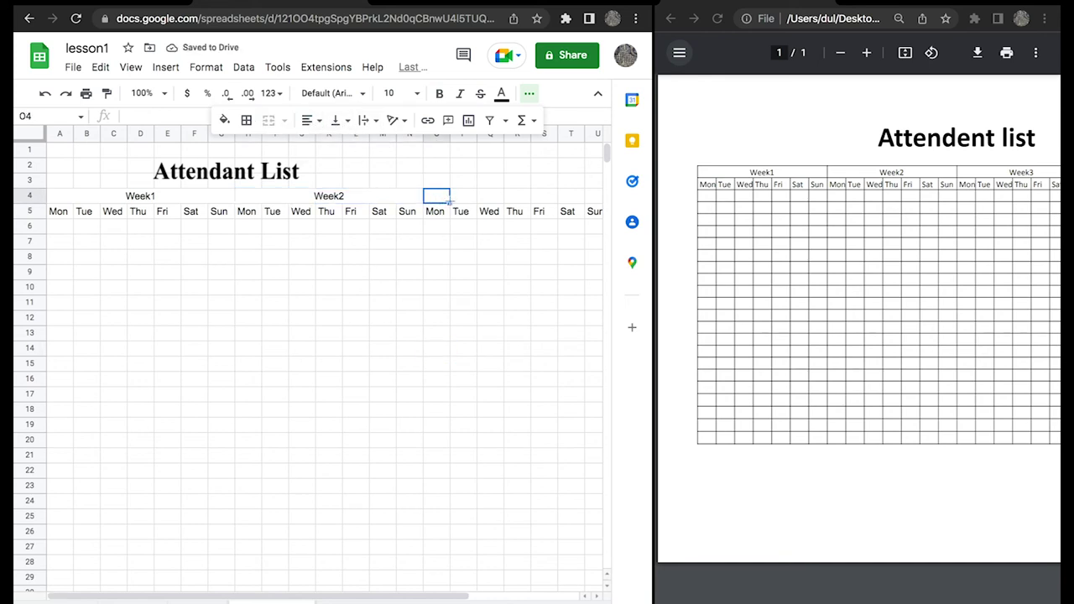
drag(446, 198, 590, 201)
Merge O4:U4 into one cell and type the heading Week3.
drag(381, 598, 491, 598)
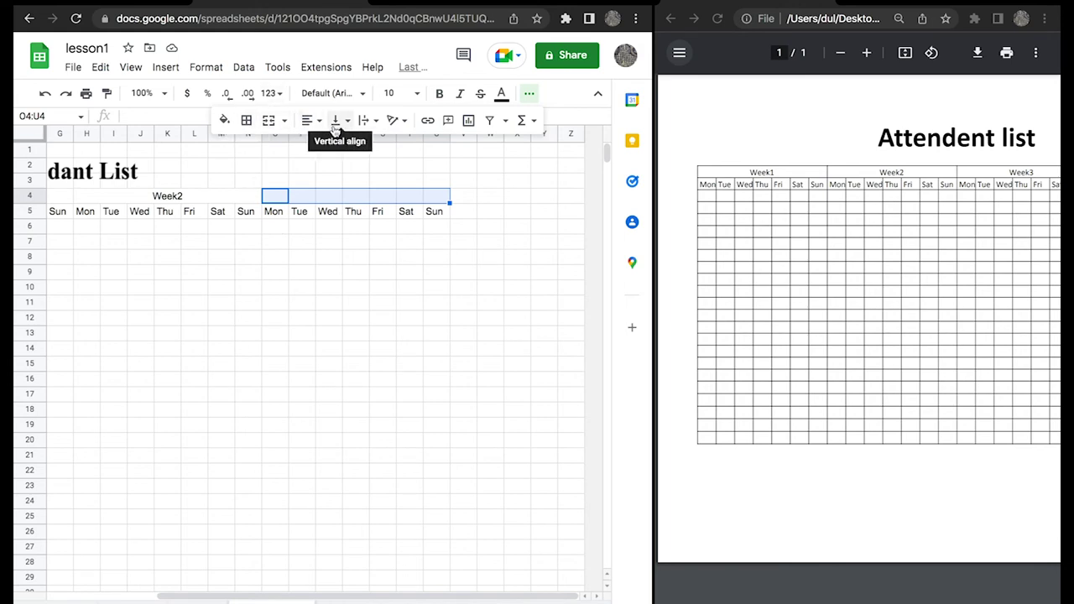
click(269, 121)
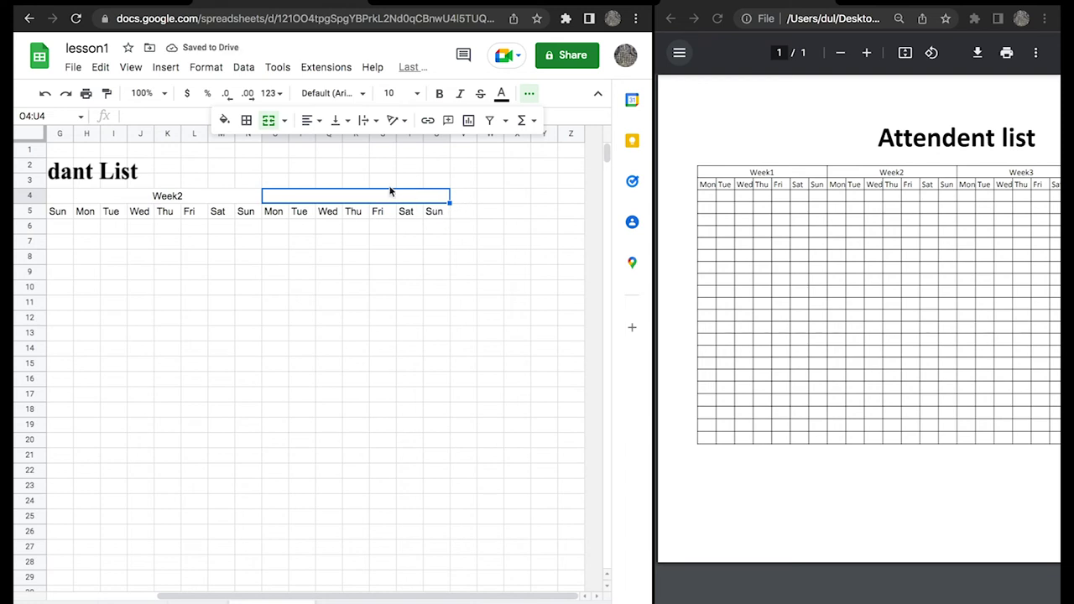
click(429, 271)
click(336, 194)
text(w)
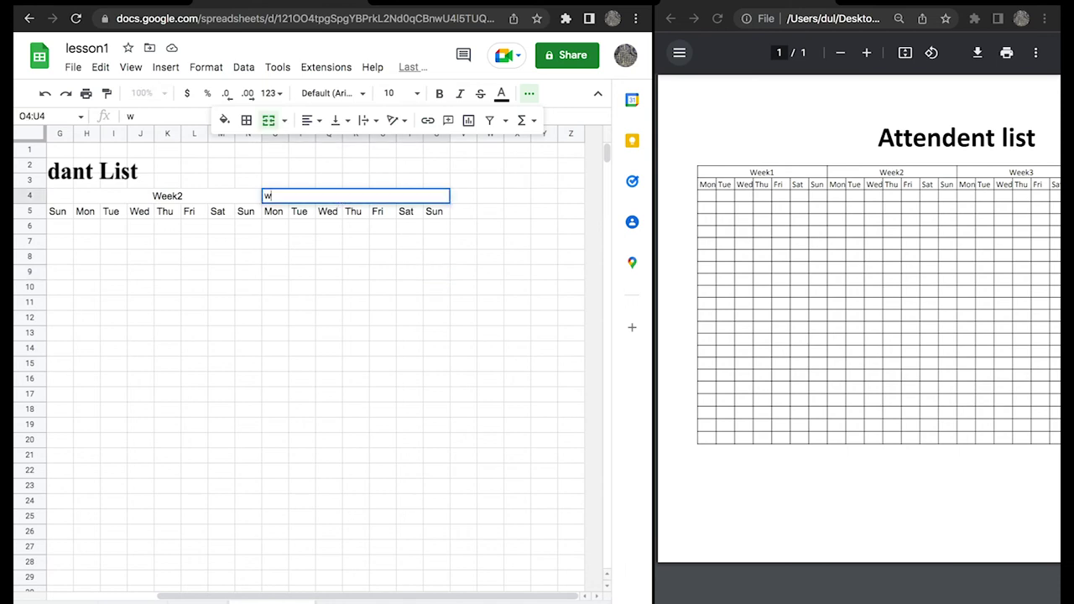
key(BackSpace)
text(ek)
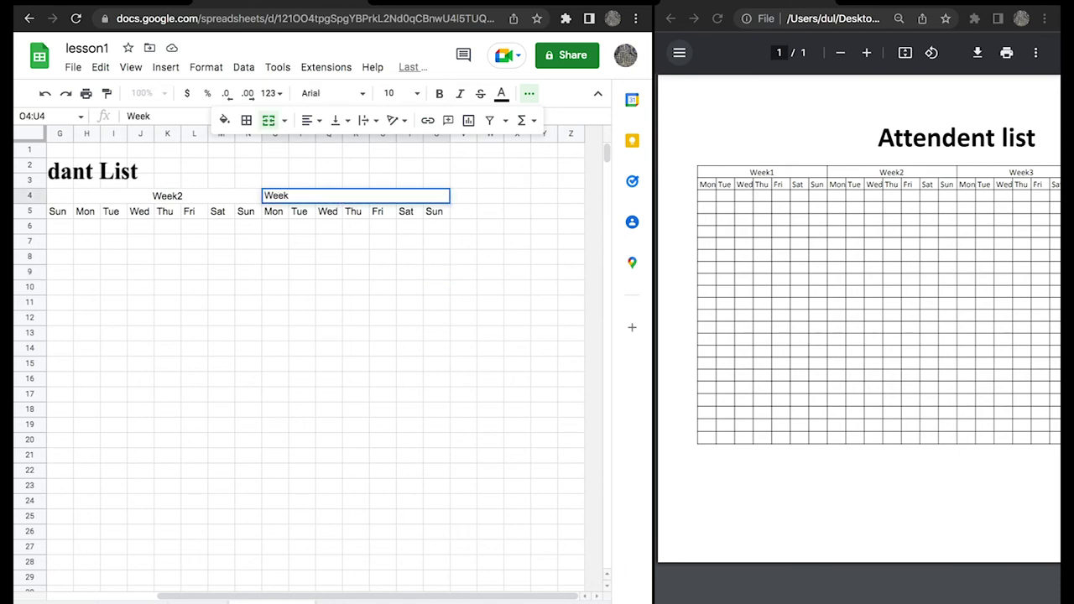
key(Return)
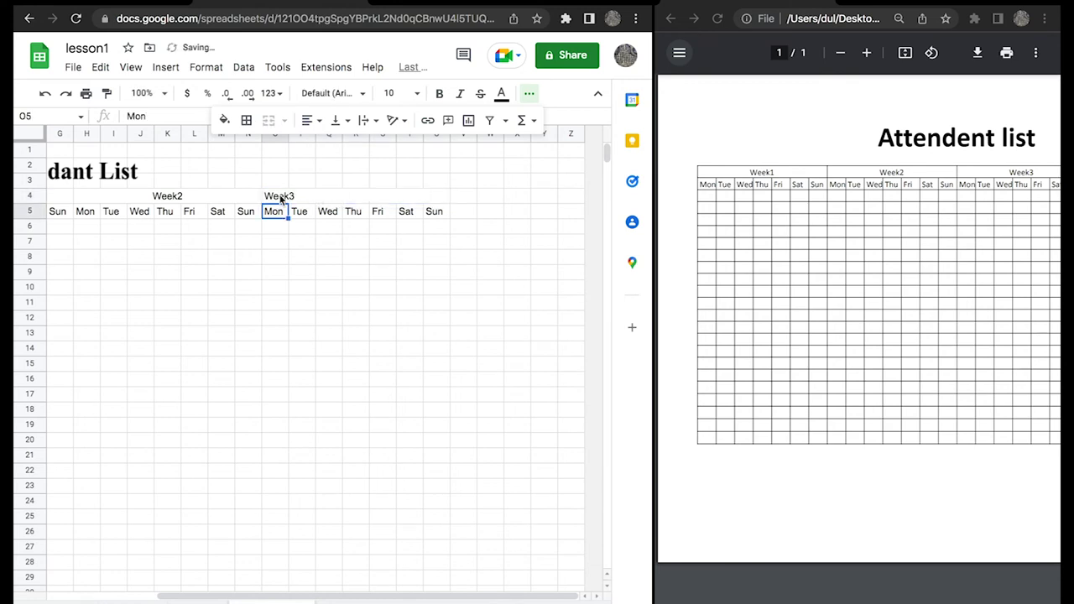
Centre the Week3 heading across O4:U4.
click(282, 200)
click(308, 122)
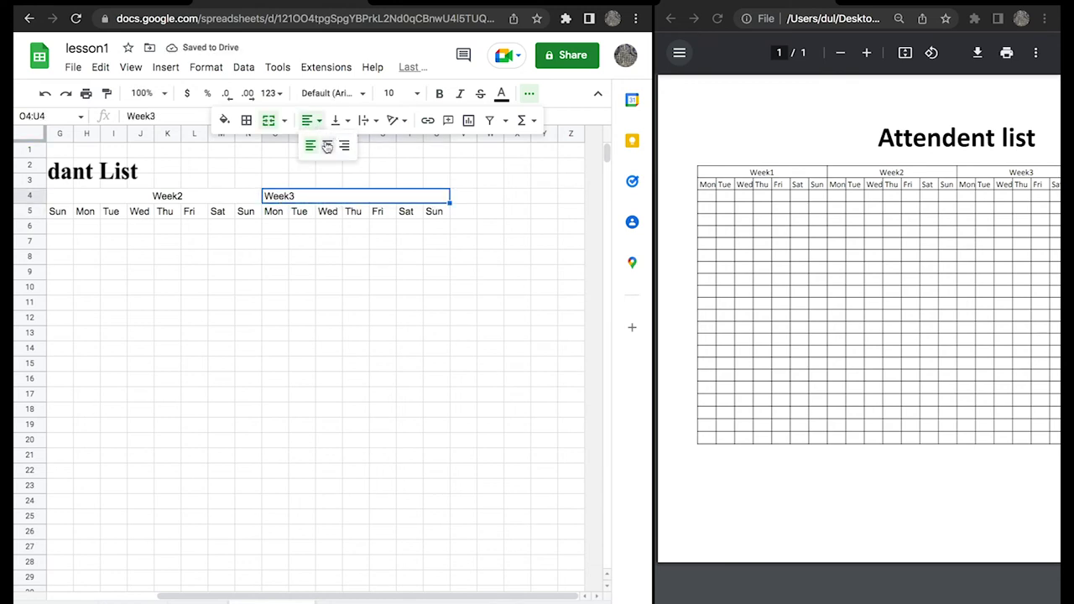
click(327, 145)
Copy the Week3 block with its days to V4:AB5 and relabel it Week4.
drag(288, 199, 435, 215)
key(ctrl+c)
click(465, 198)
key(ctrl+v)
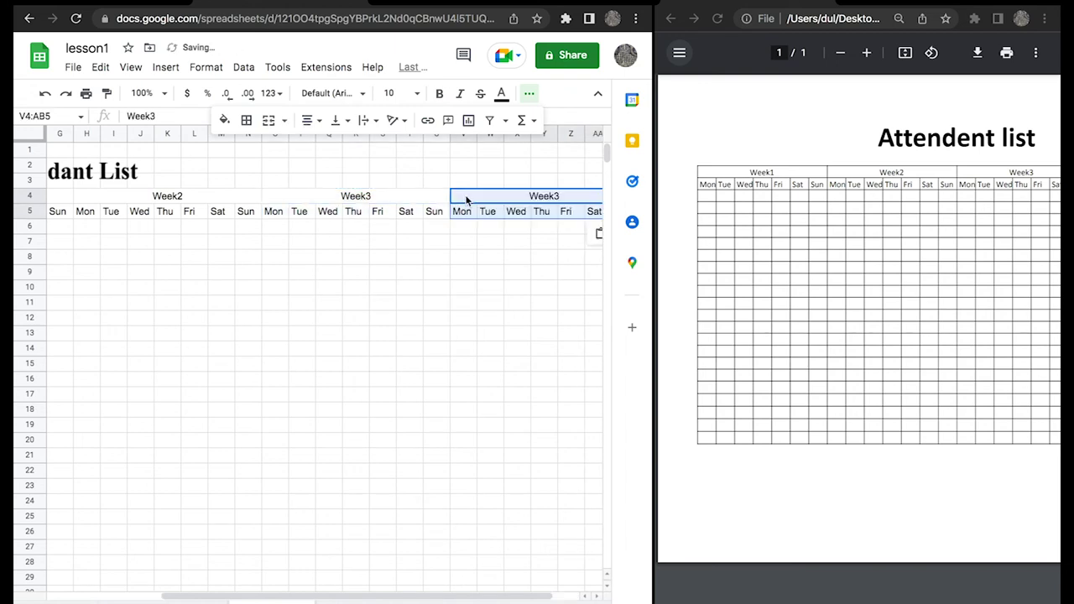
click(491, 289)
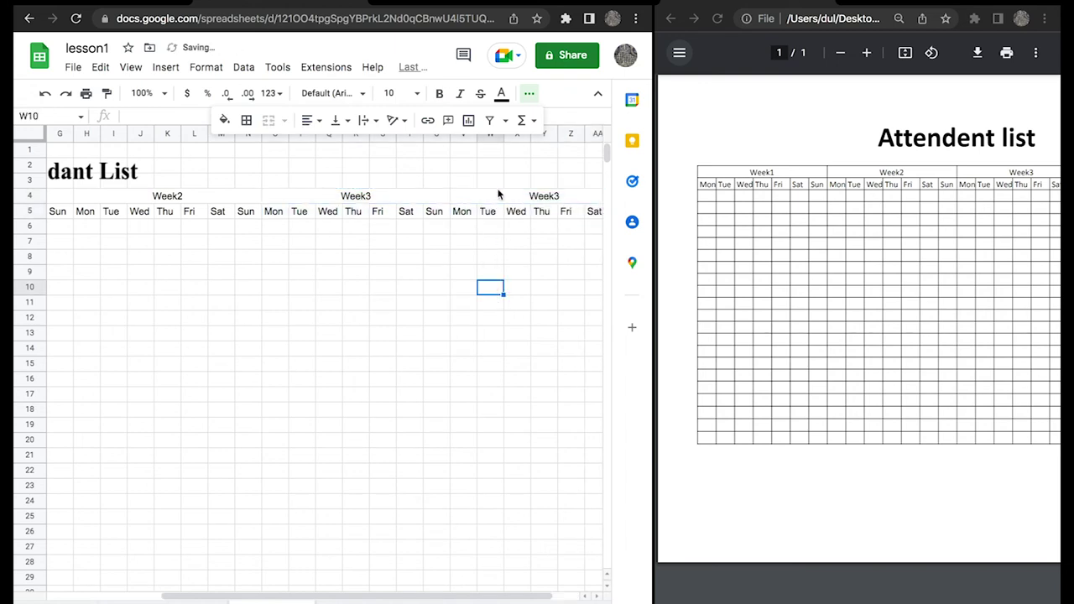
double_click(572, 196)
key(BackSpace)
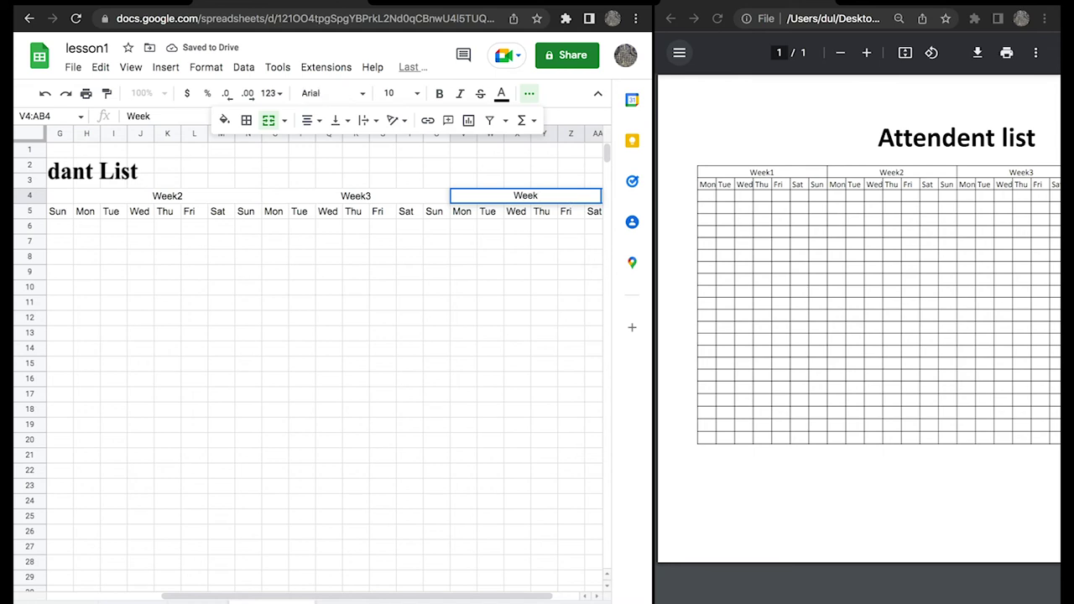
text(4)
key(Return)
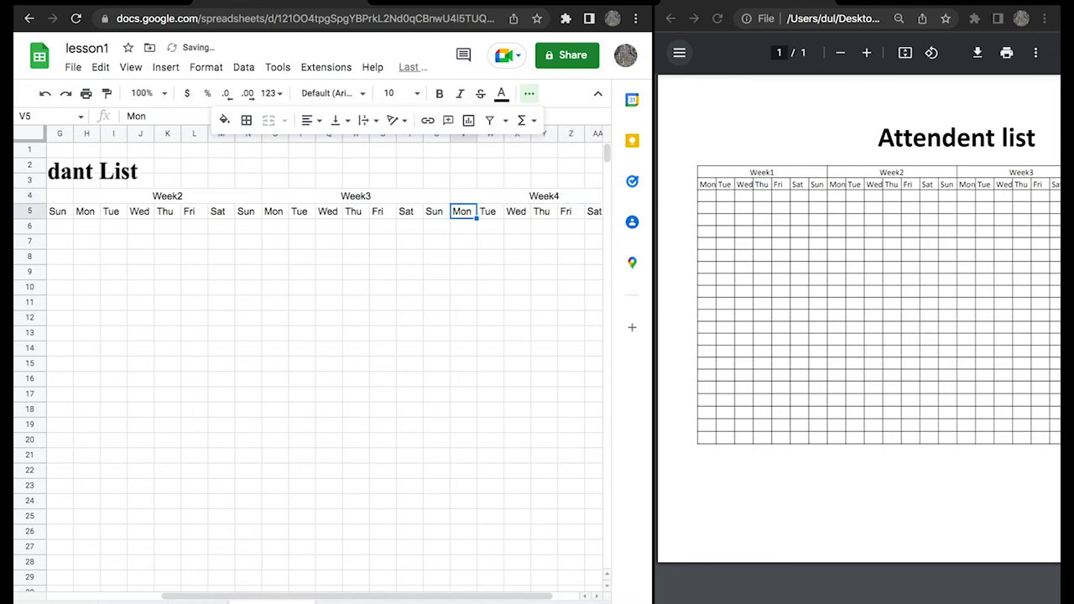
drag(467, 593, 440, 594)
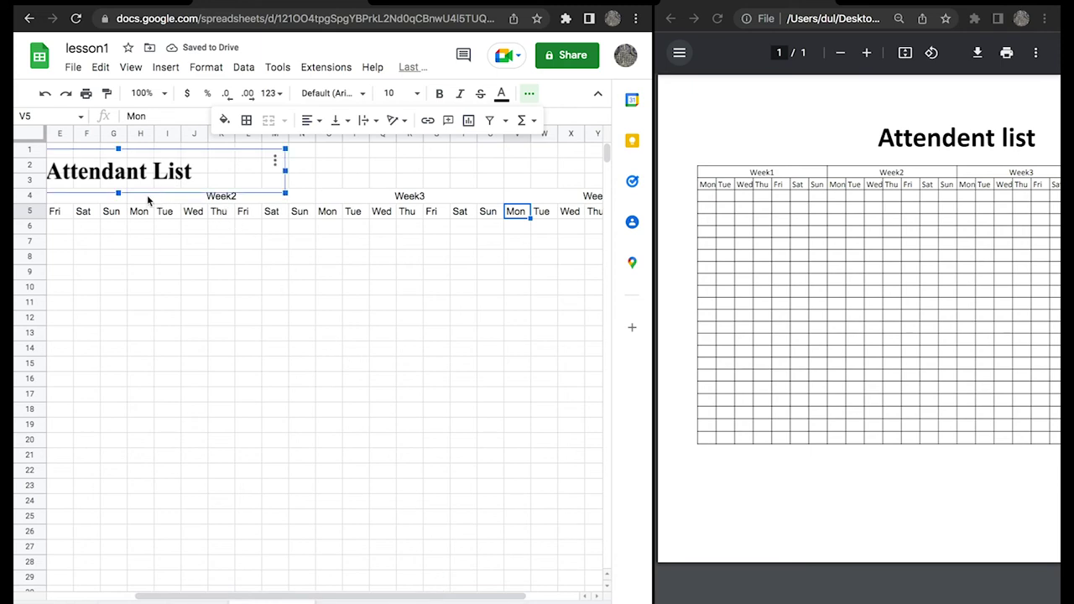
Widen the Sheets window beside the PDF reference and scroll back to the Week1 header.
click(133, 199)
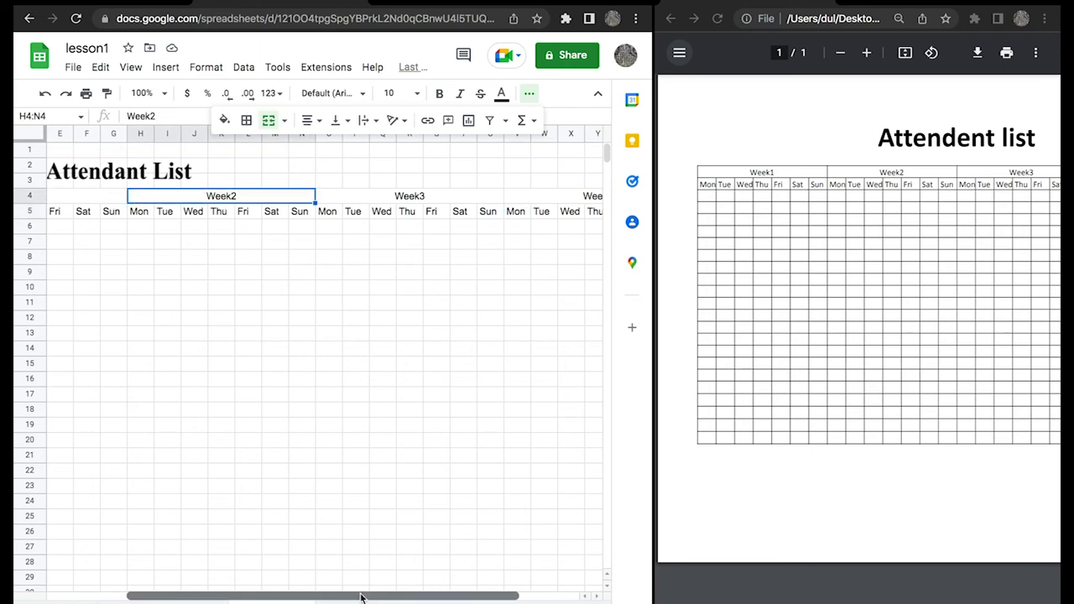
drag(373, 597, 291, 597)
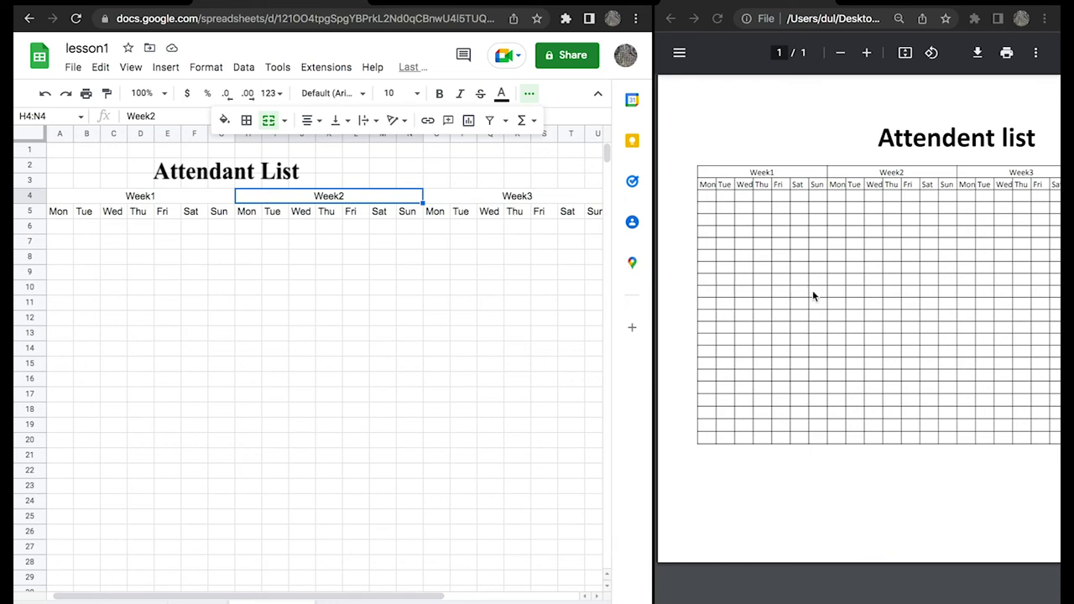
click(656, 534)
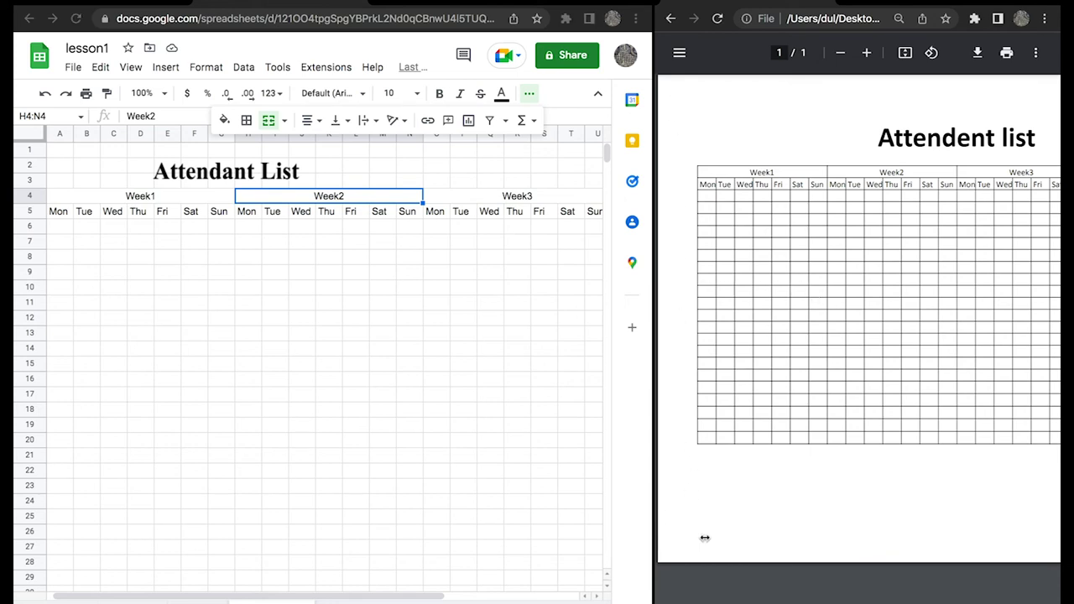
drag(657, 533, 788, 554)
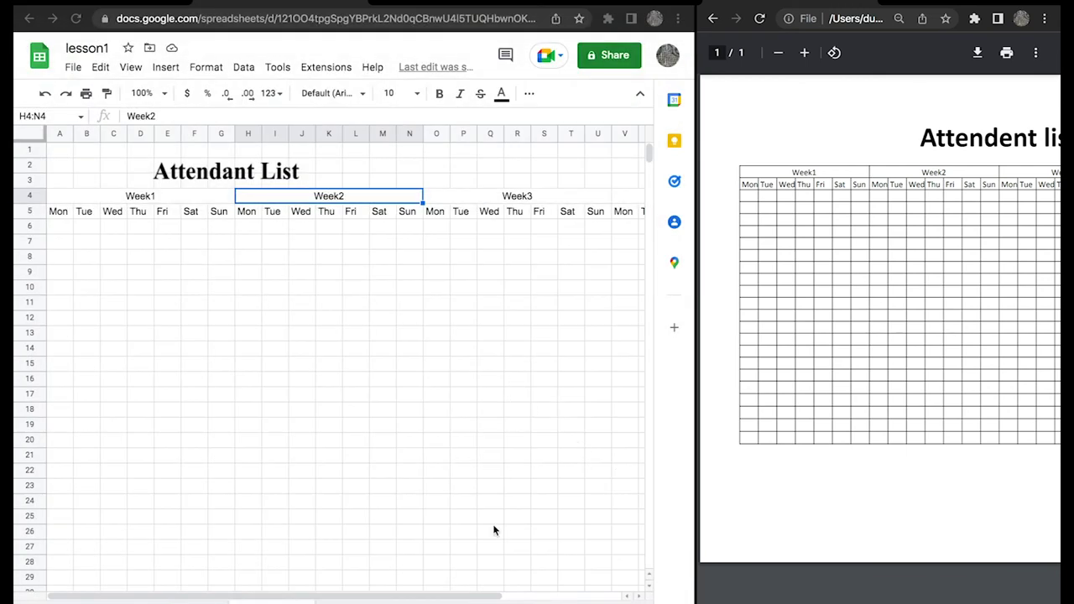
click(503, 600)
drag(510, 600, 621, 598)
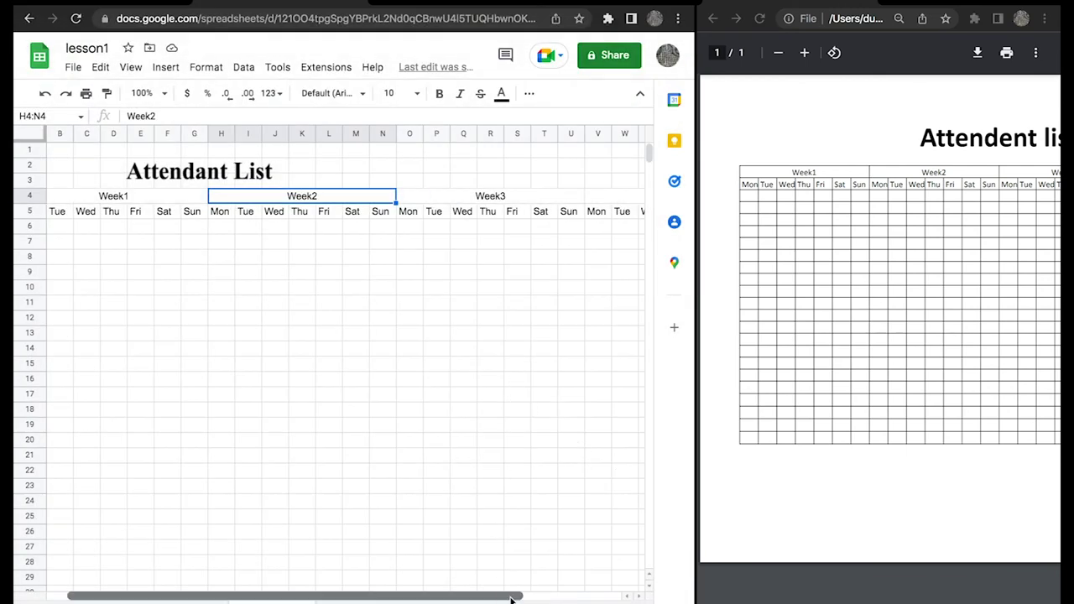
drag(547, 596, 428, 594)
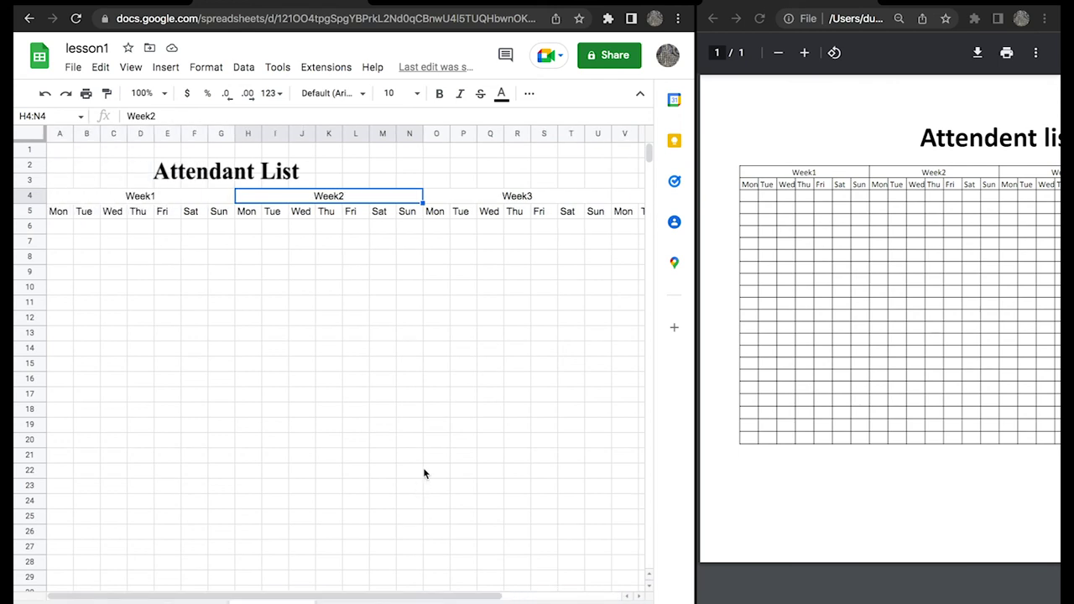
click(92, 198)
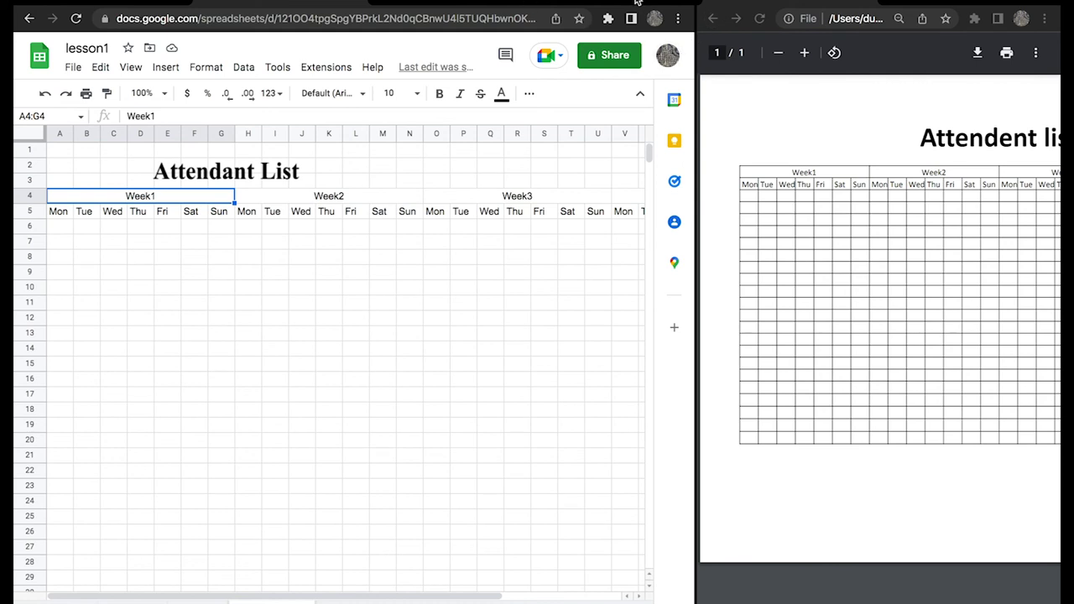
Switch to the full-screen lesson1 spreadsheet space via Mission Control.
click(680, 3)
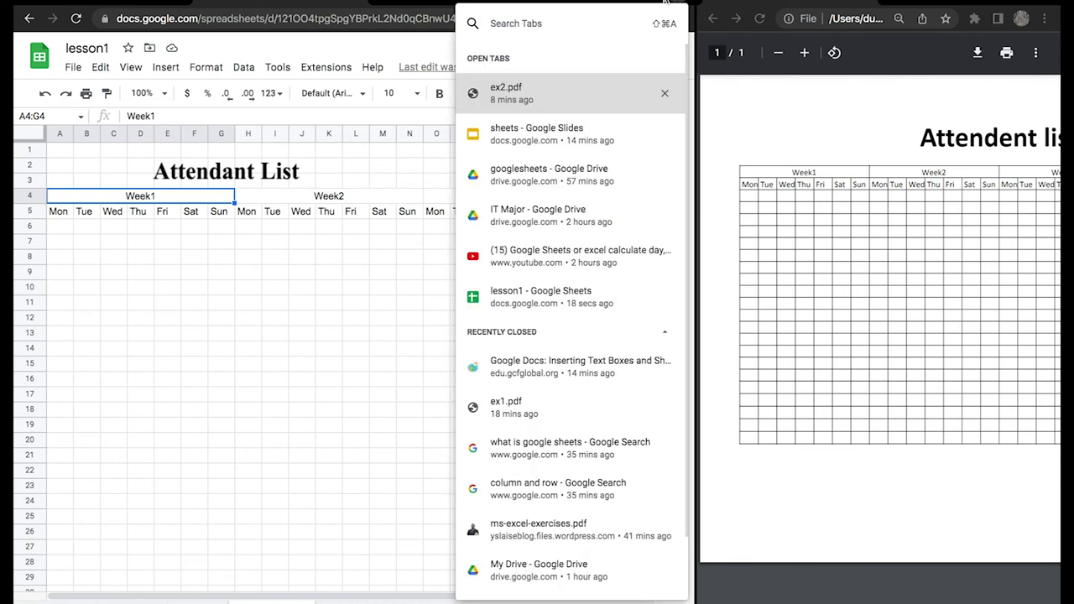
click(631, 2)
click(1043, 241)
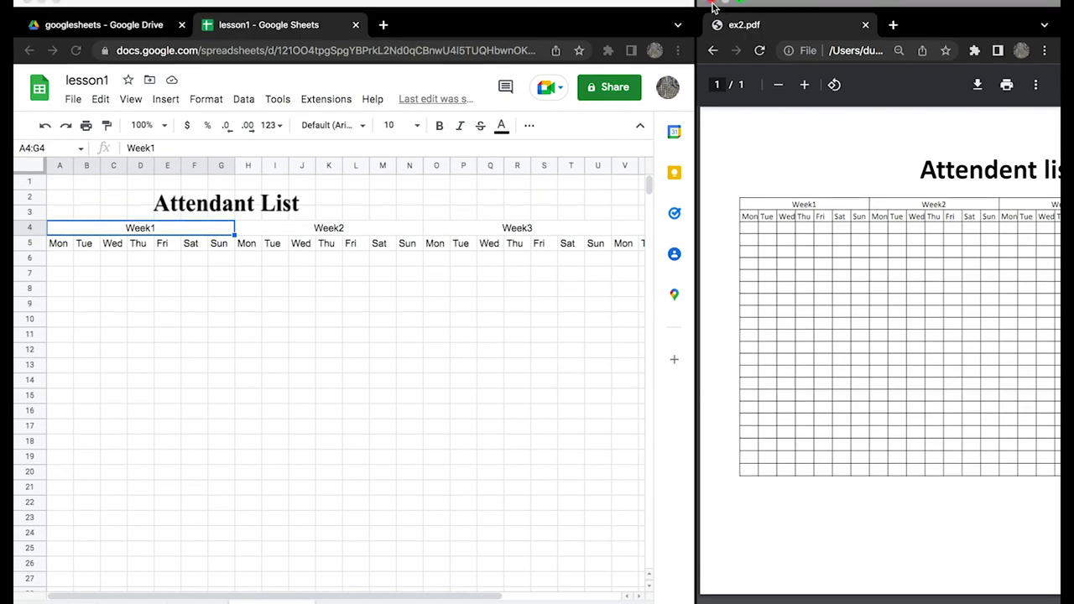
click(738, 5)
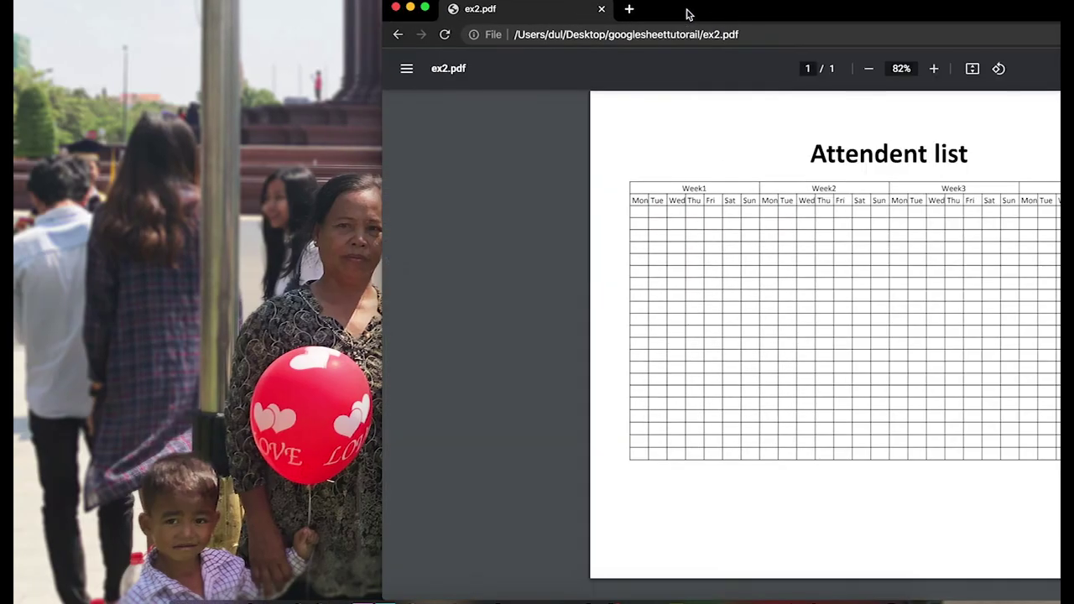
key(ctrl+Up)
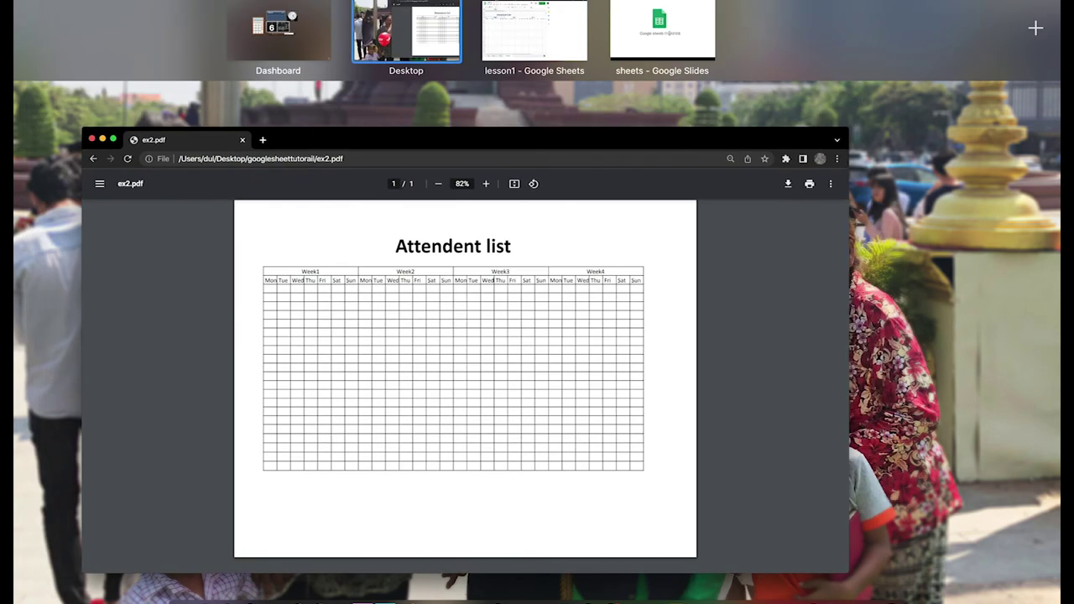
click(578, 26)
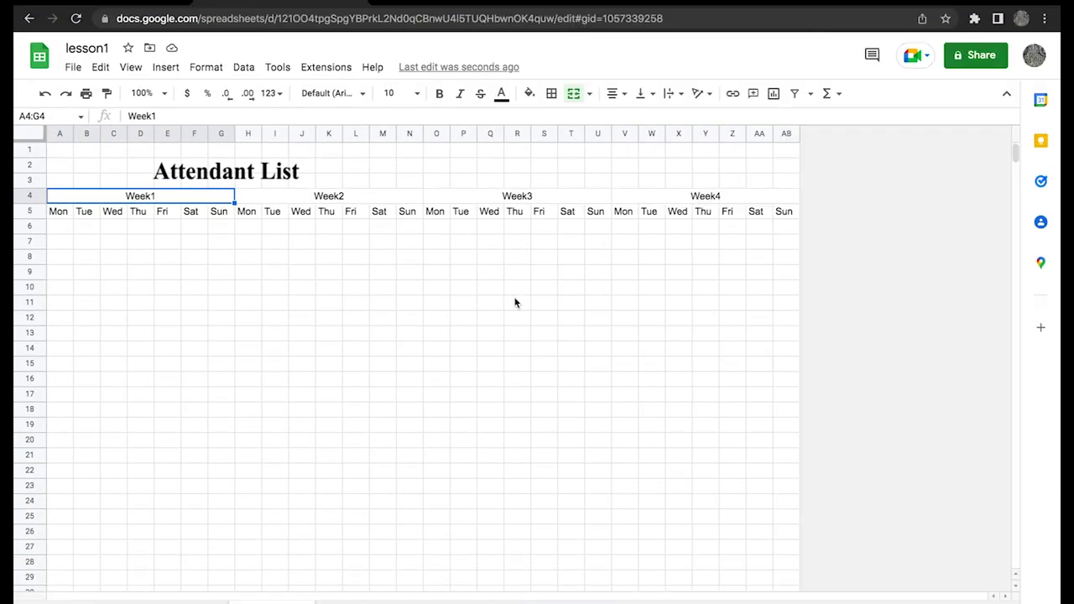
Select the Week1–Week4 header row A4:AB4.
click(332, 319)
click(131, 194)
click(771, 217)
click(72, 202)
drag(234, 203, 777, 200)
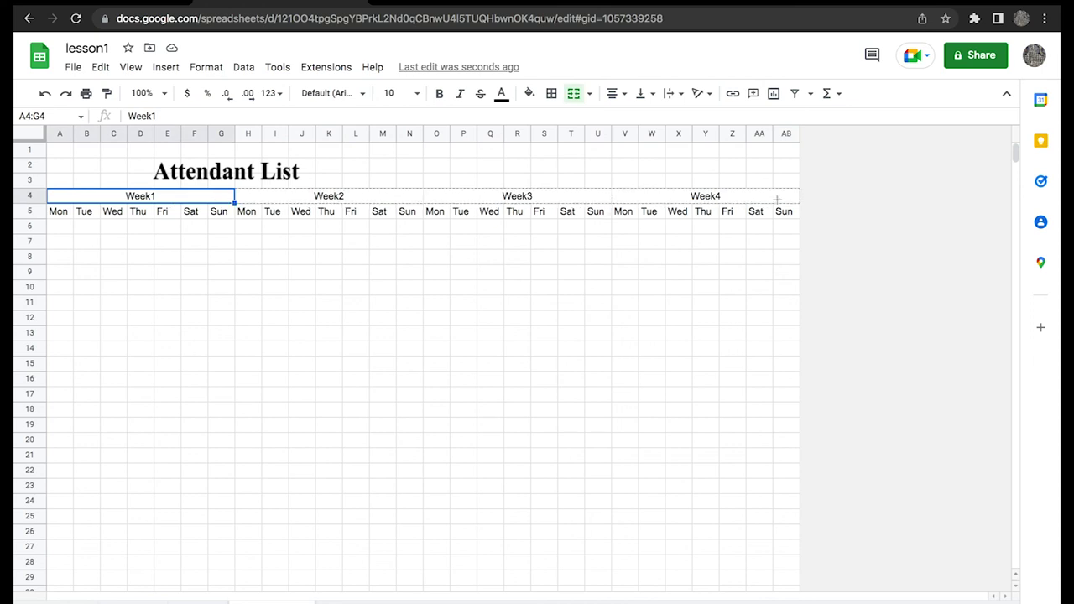
click(858, 271)
click(757, 196)
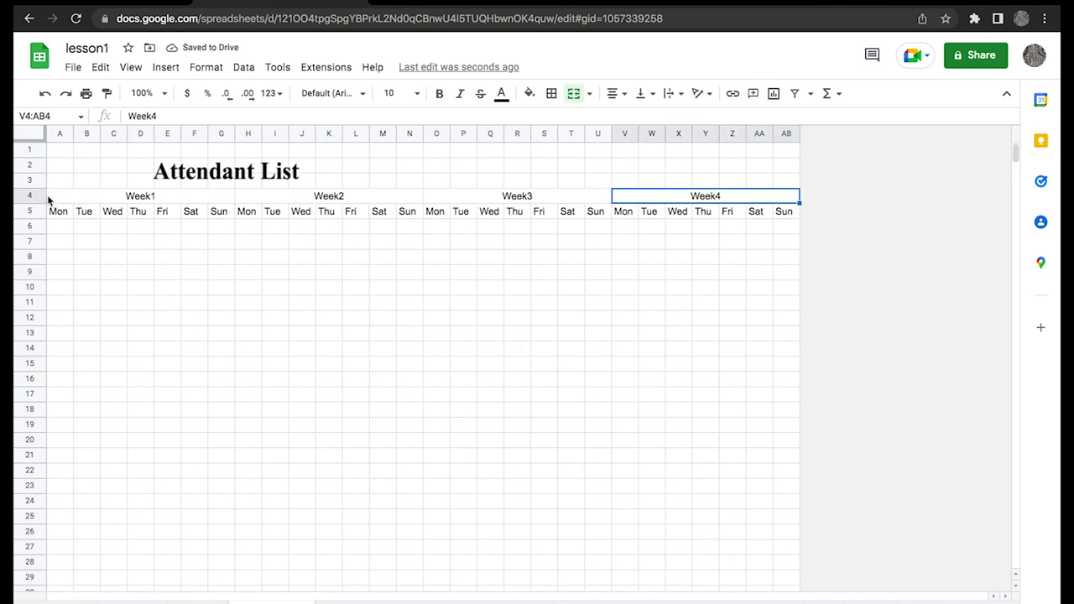
click(70, 195)
drag(235, 202, 783, 210)
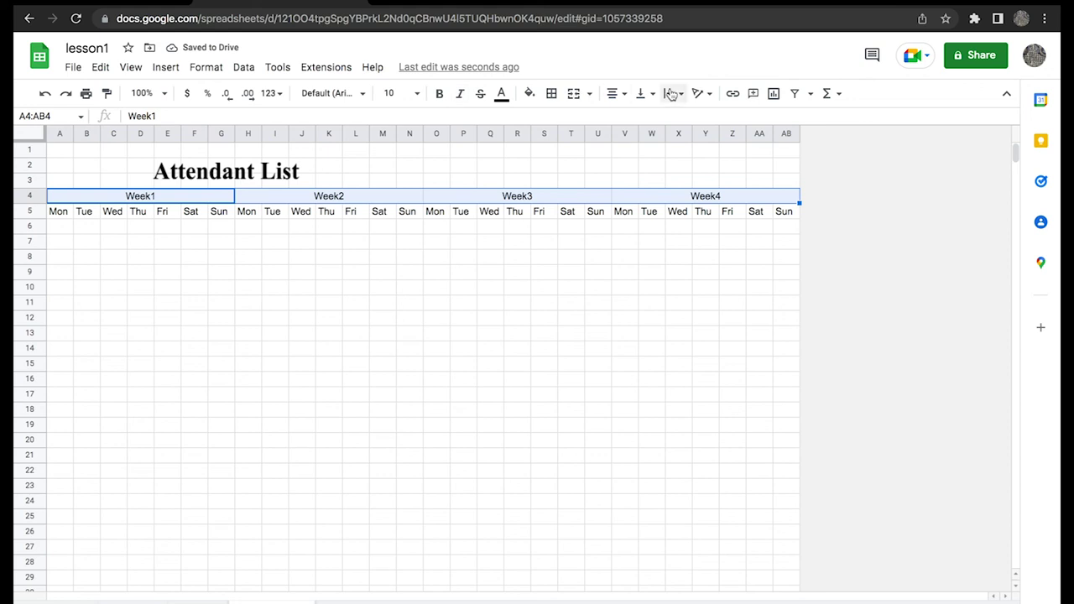
Apply All borders to the Week1–Week4 header cells in A4:AB4.
click(551, 93)
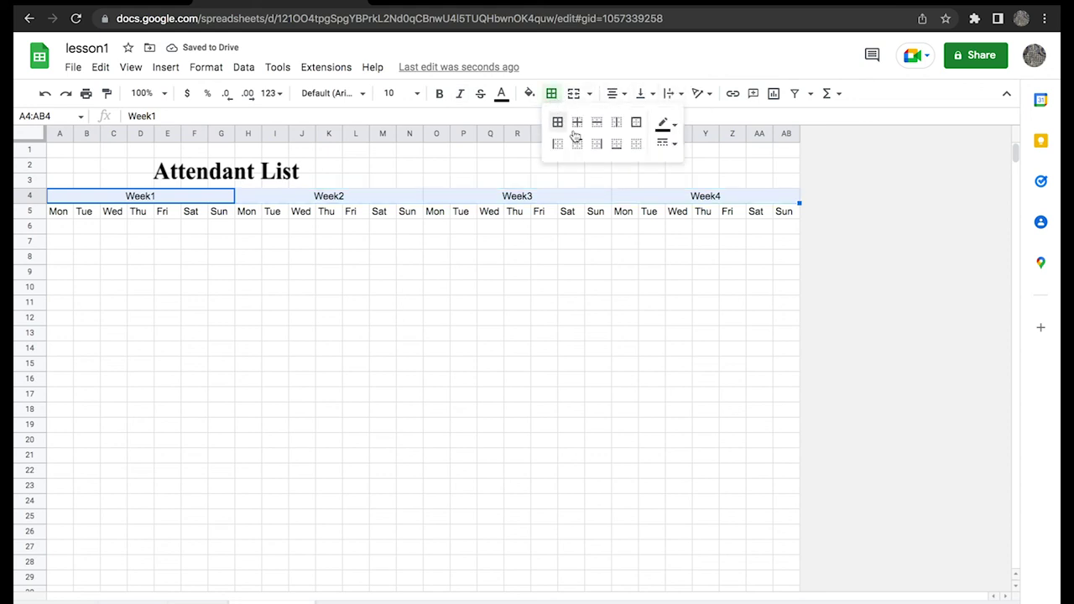
click(557, 122)
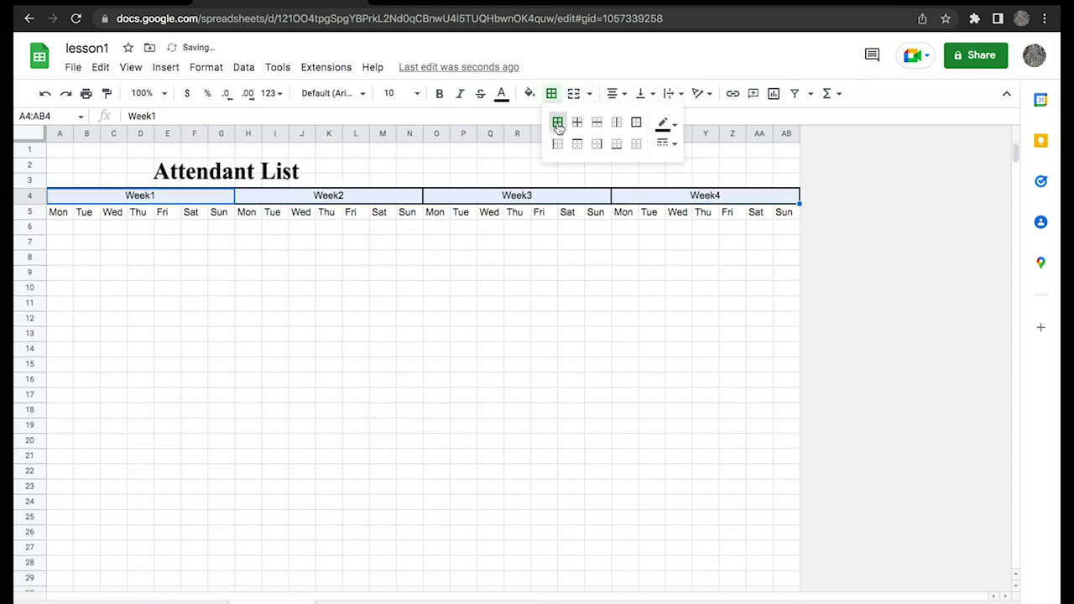
click(516, 324)
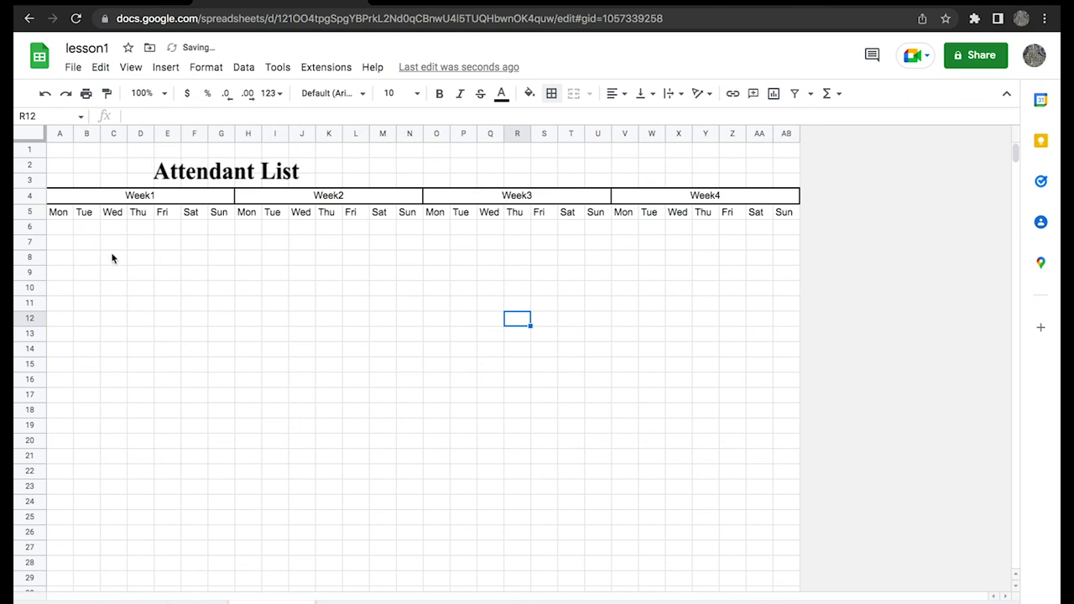
click(57, 212)
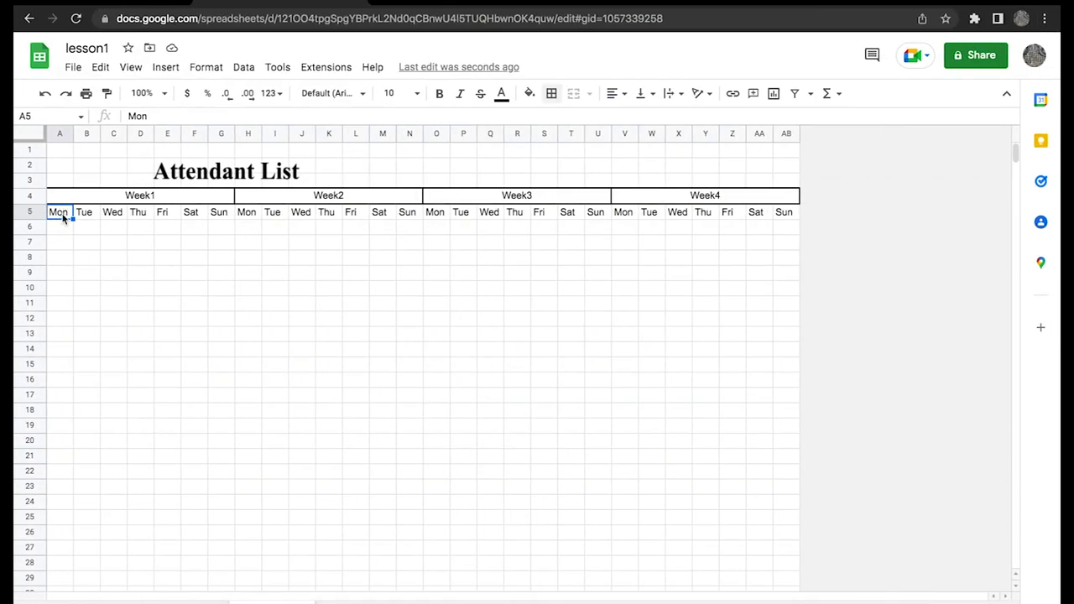
Grid A5:AB27 with thin solid black borders and drag the Attendant List title rightward.
drag(101, 220, 774, 549)
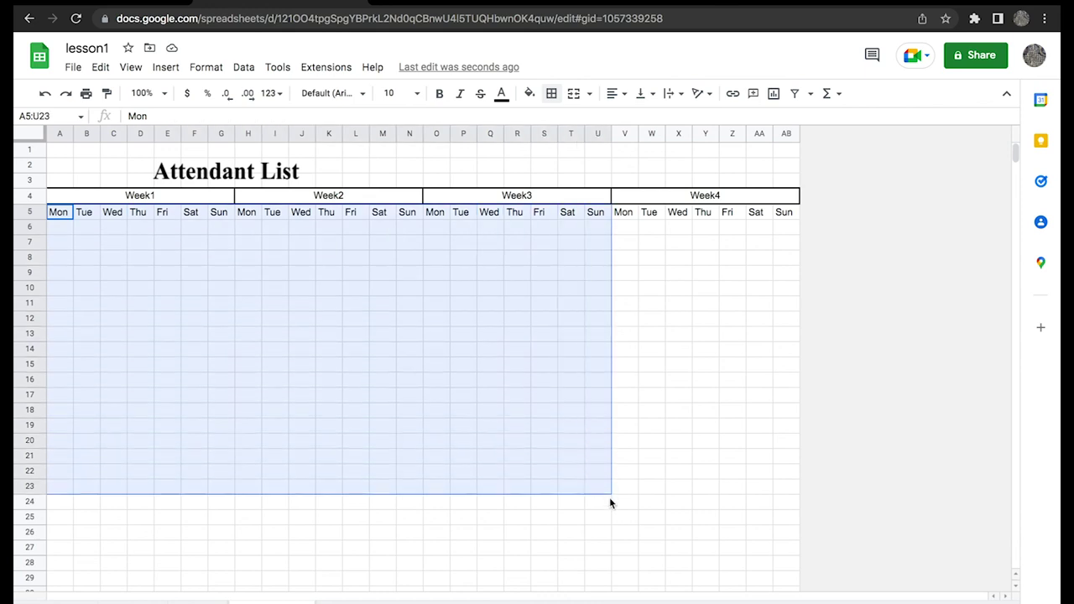
drag(775, 549, 798, 557)
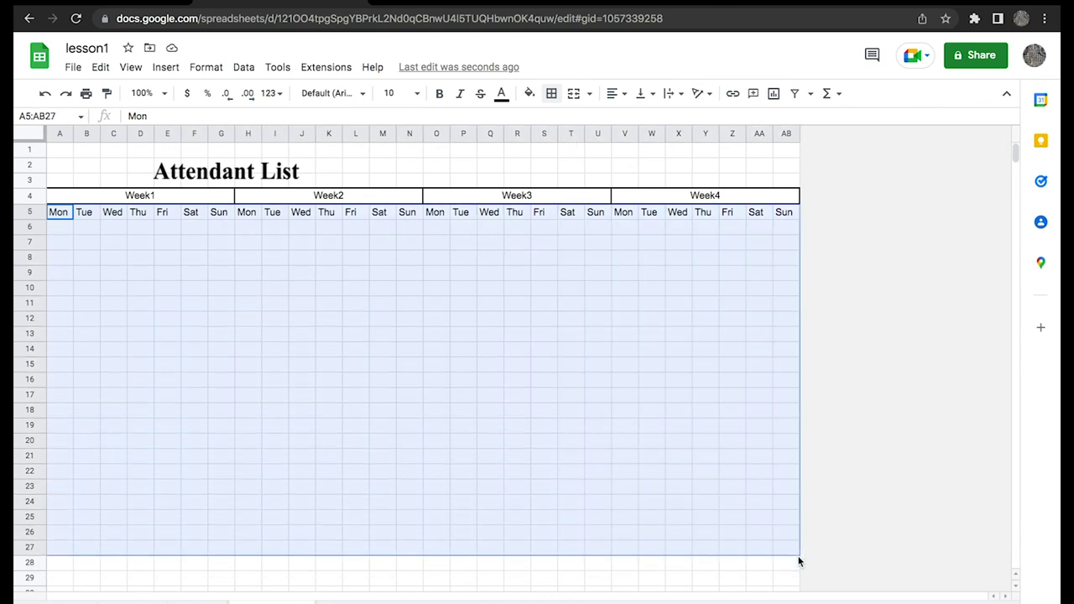
click(552, 93)
click(665, 124)
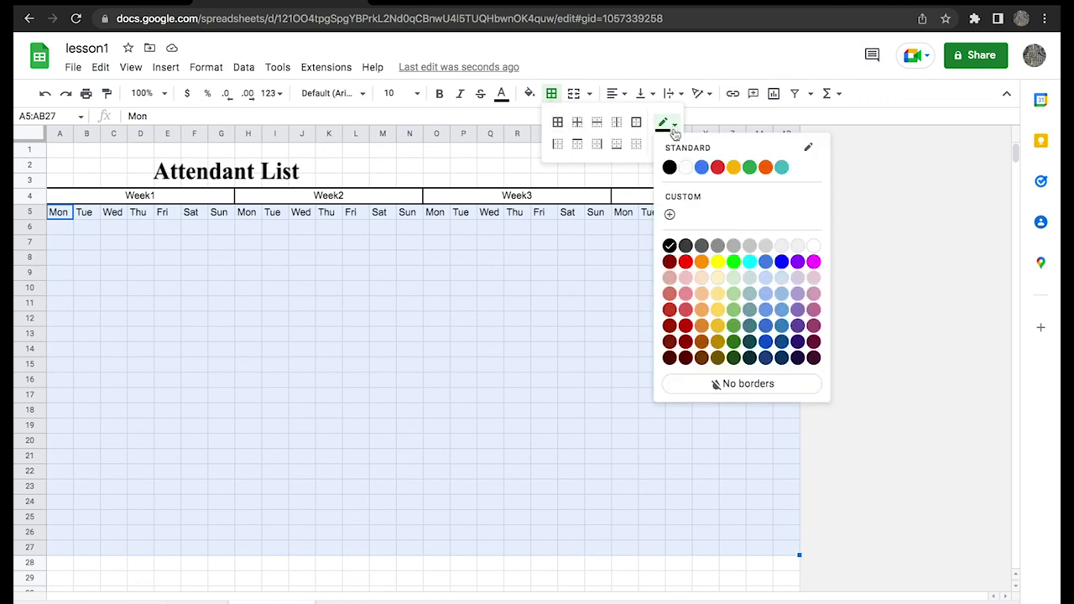
click(663, 121)
click(665, 142)
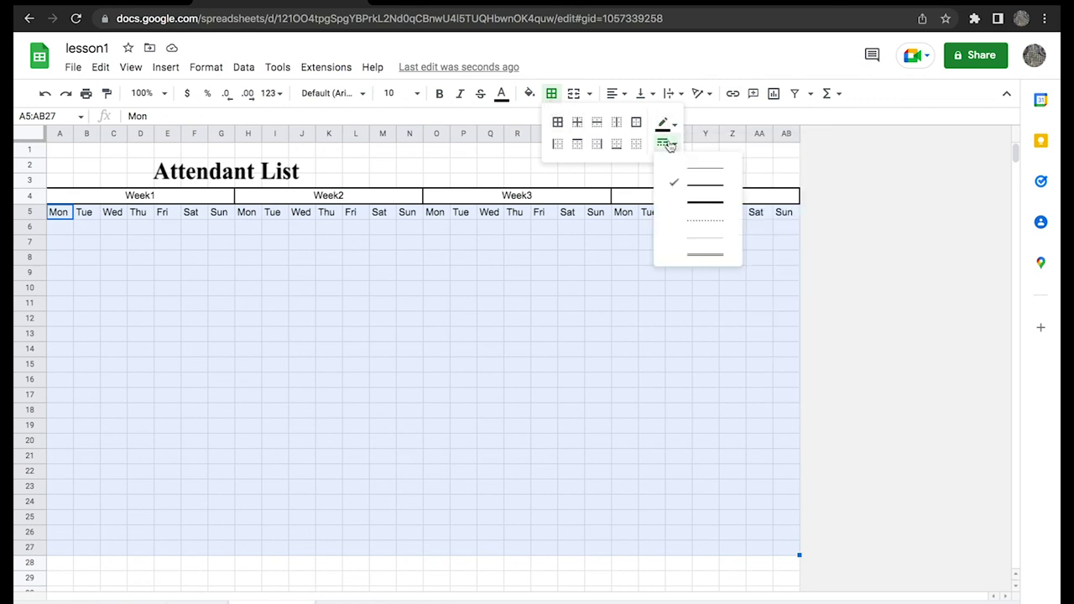
click(686, 172)
click(557, 121)
click(793, 256)
click(624, 335)
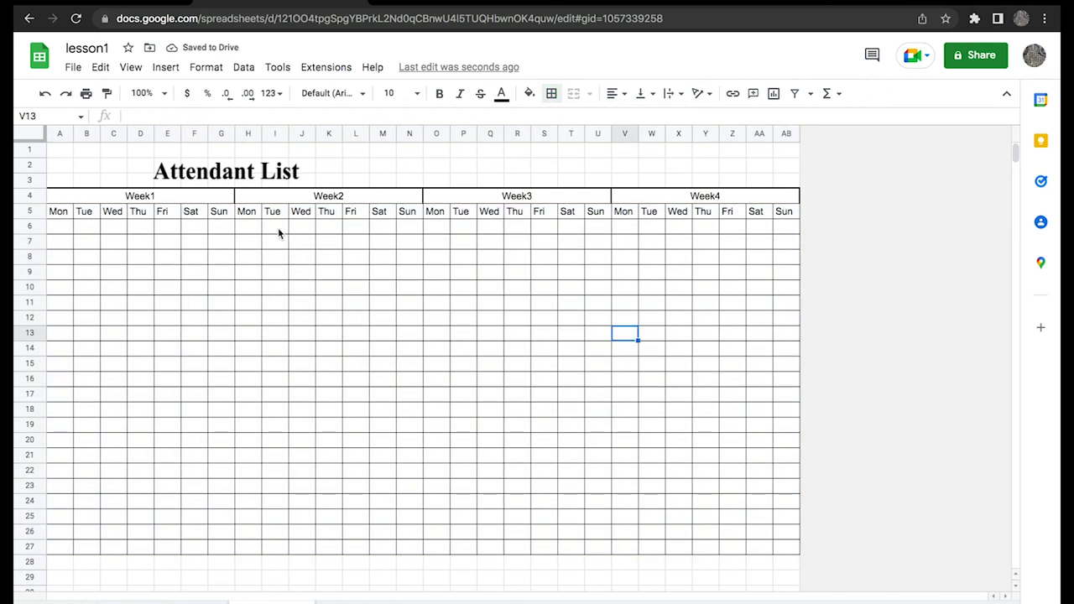
click(280, 163)
drag(317, 159, 523, 153)
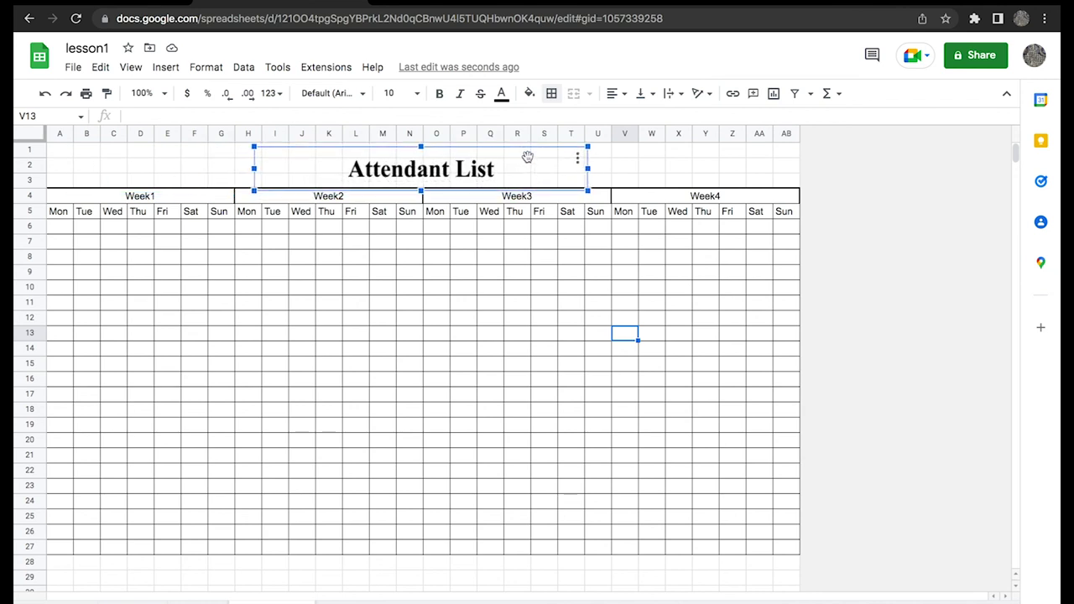
Deselect the title, leaving Attendant List centred over the Week1–Week4 grid.
click(952, 271)
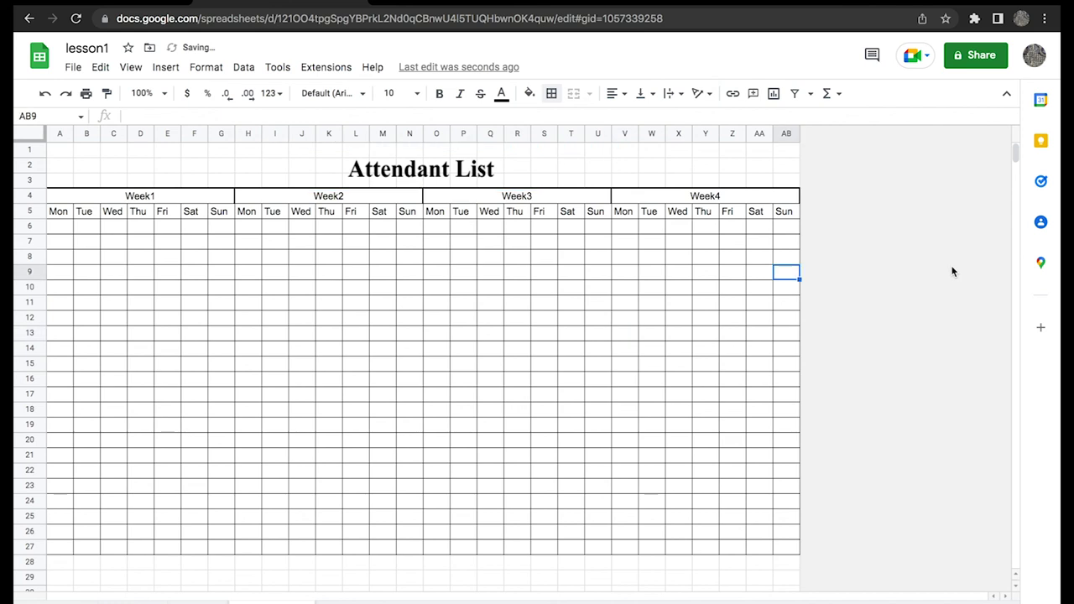